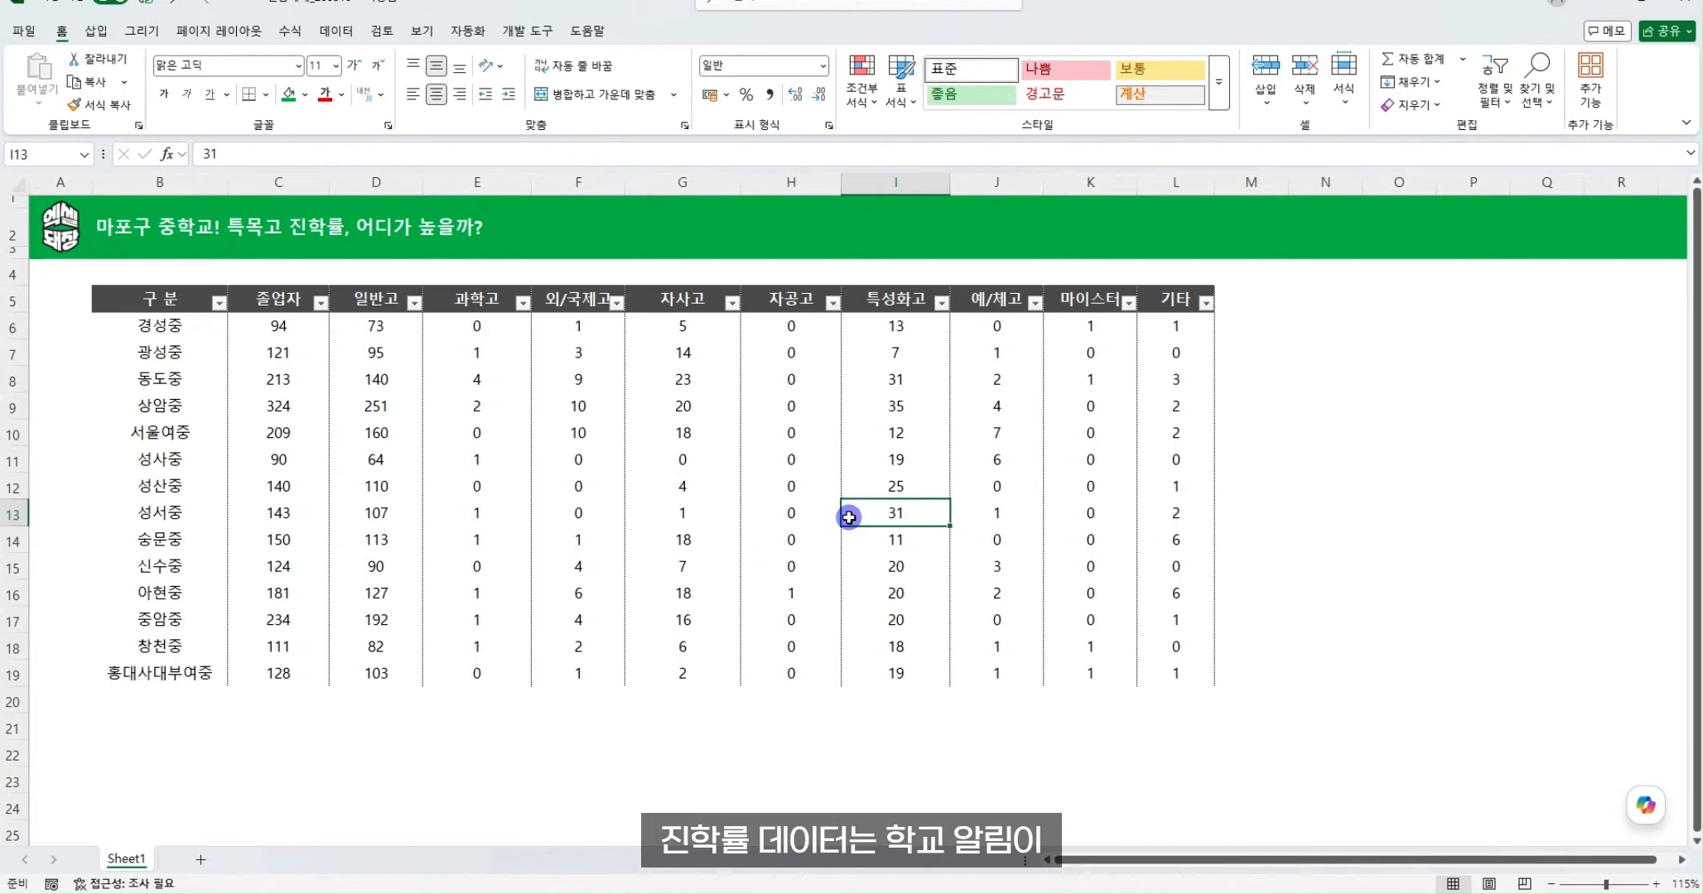
left_click(1230, 539)
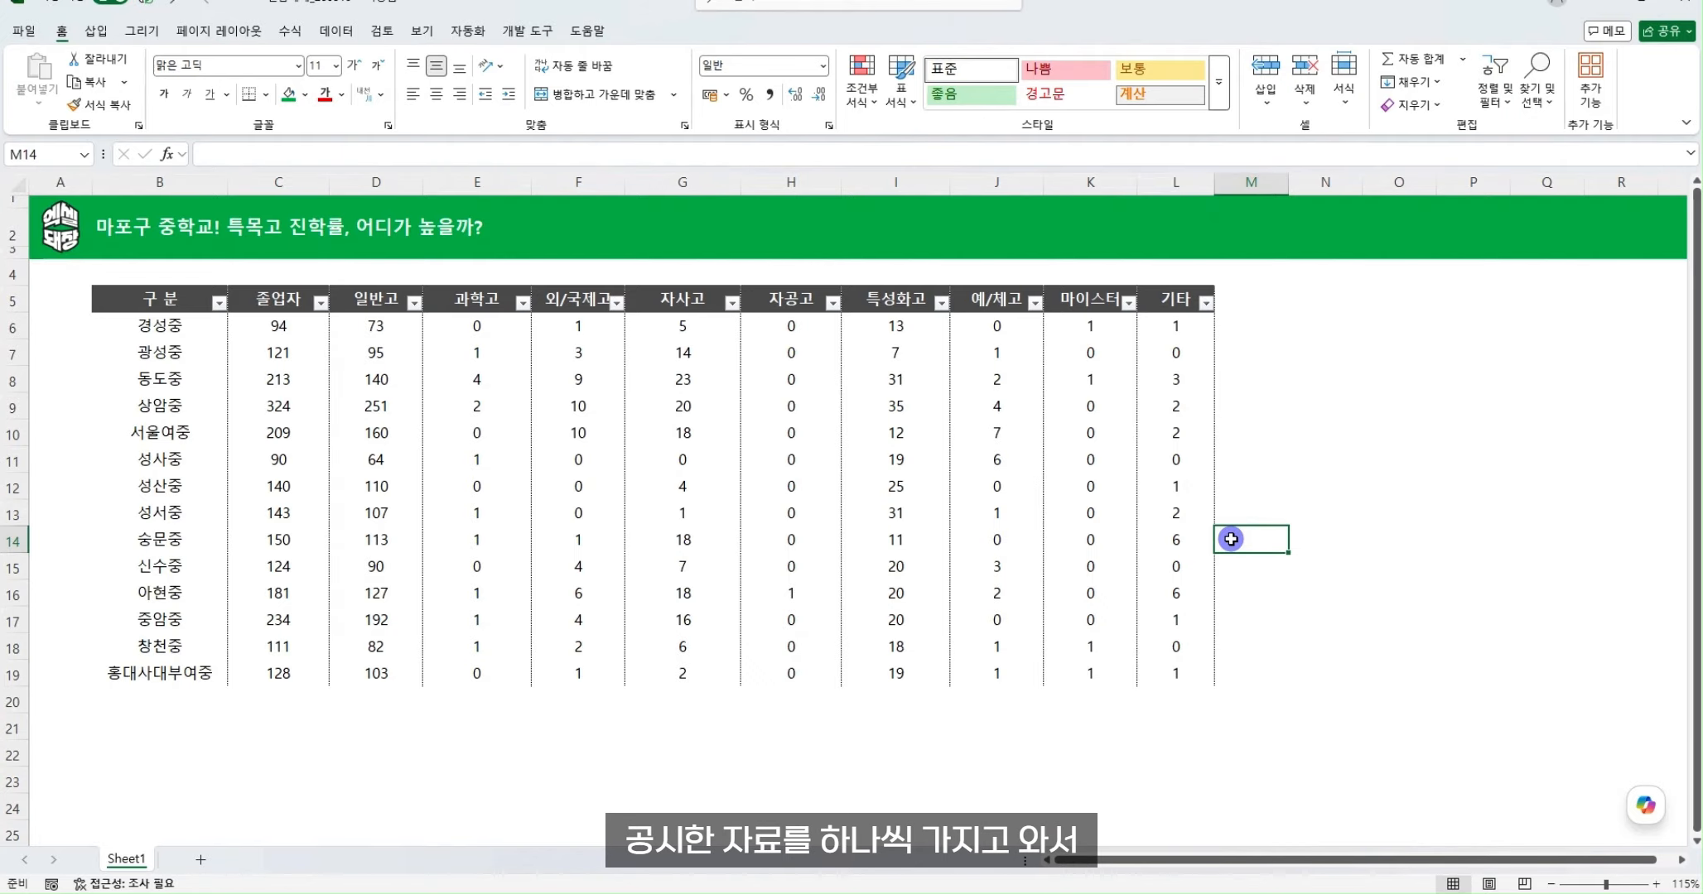
left_click(303, 349)
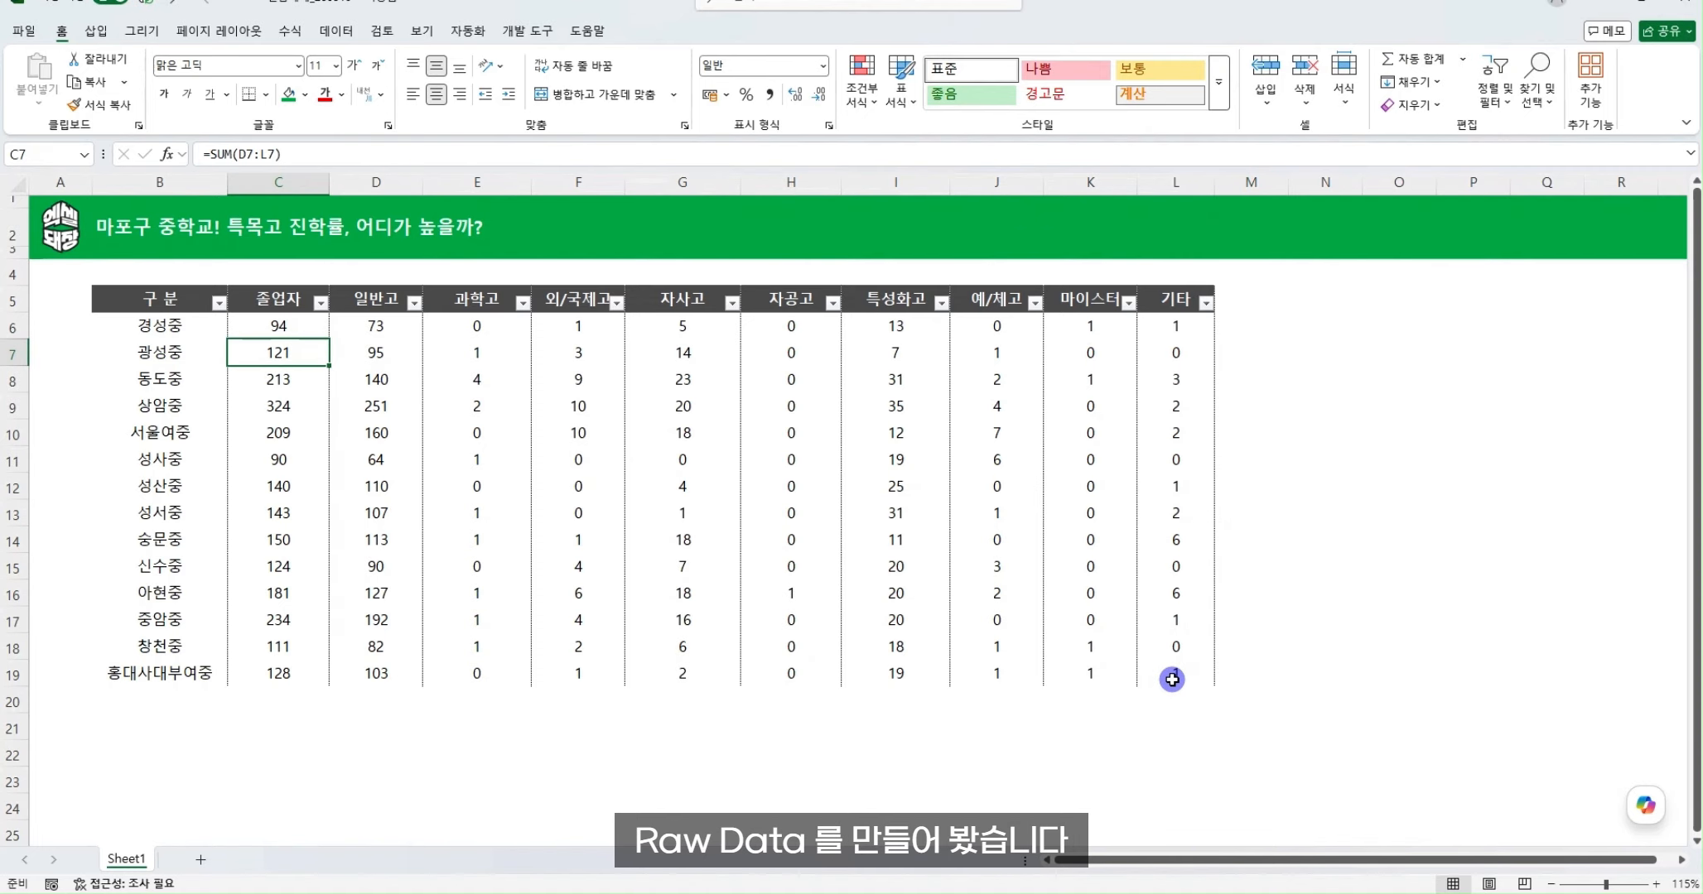
left_click(1171, 679, "shift")
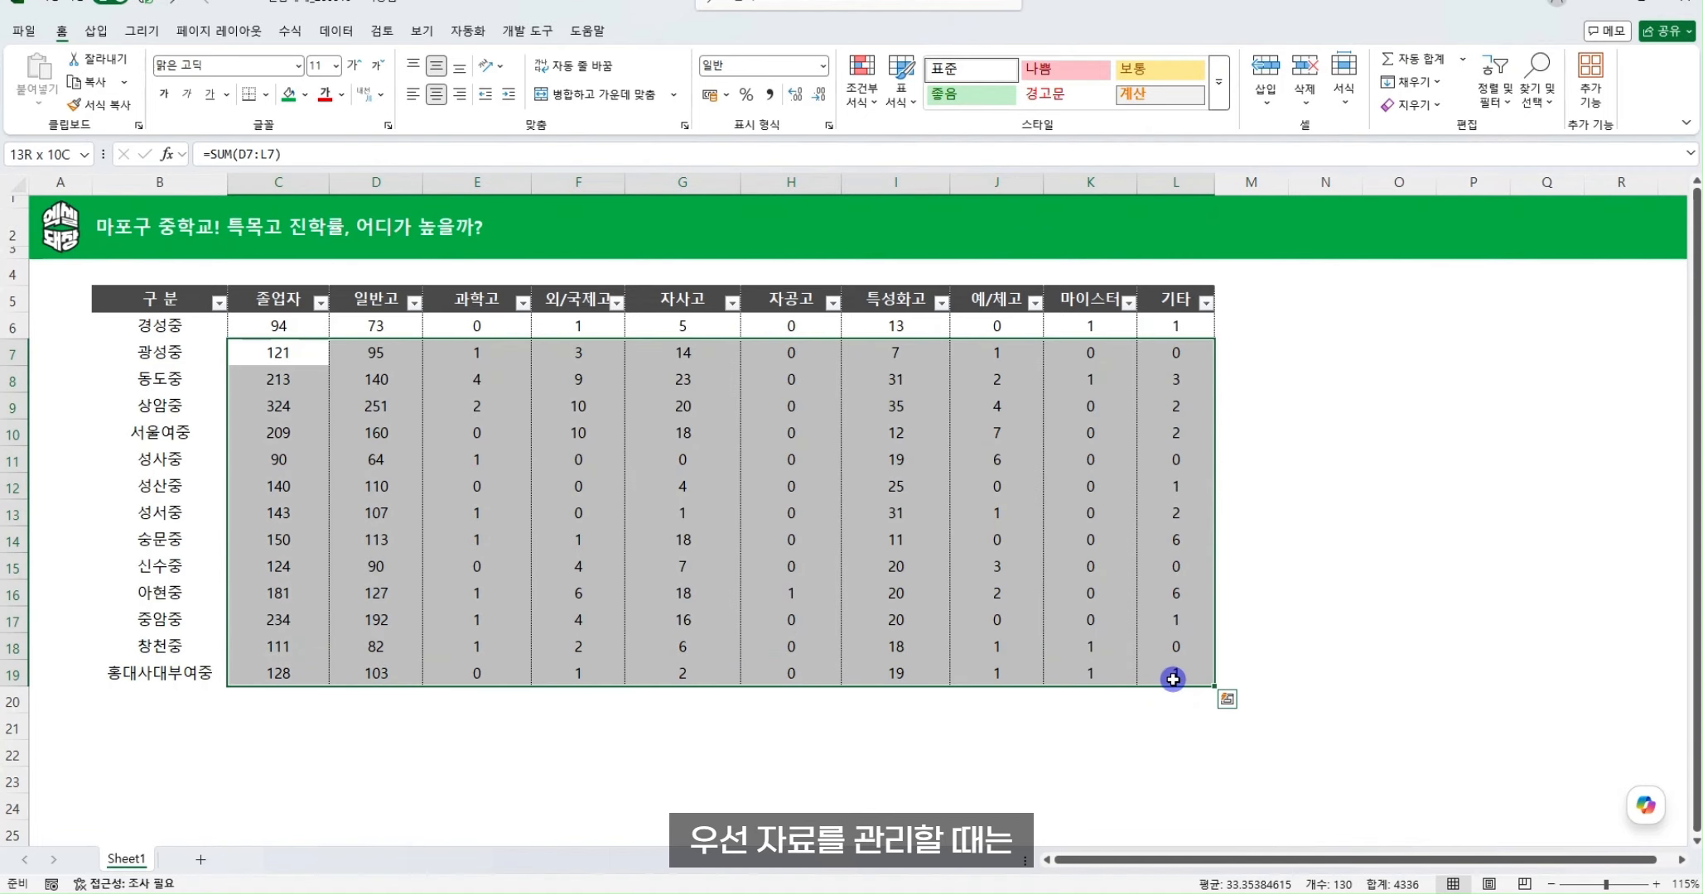
left_click(605, 355)
left_click_drag(199, 323, 1071, 666)
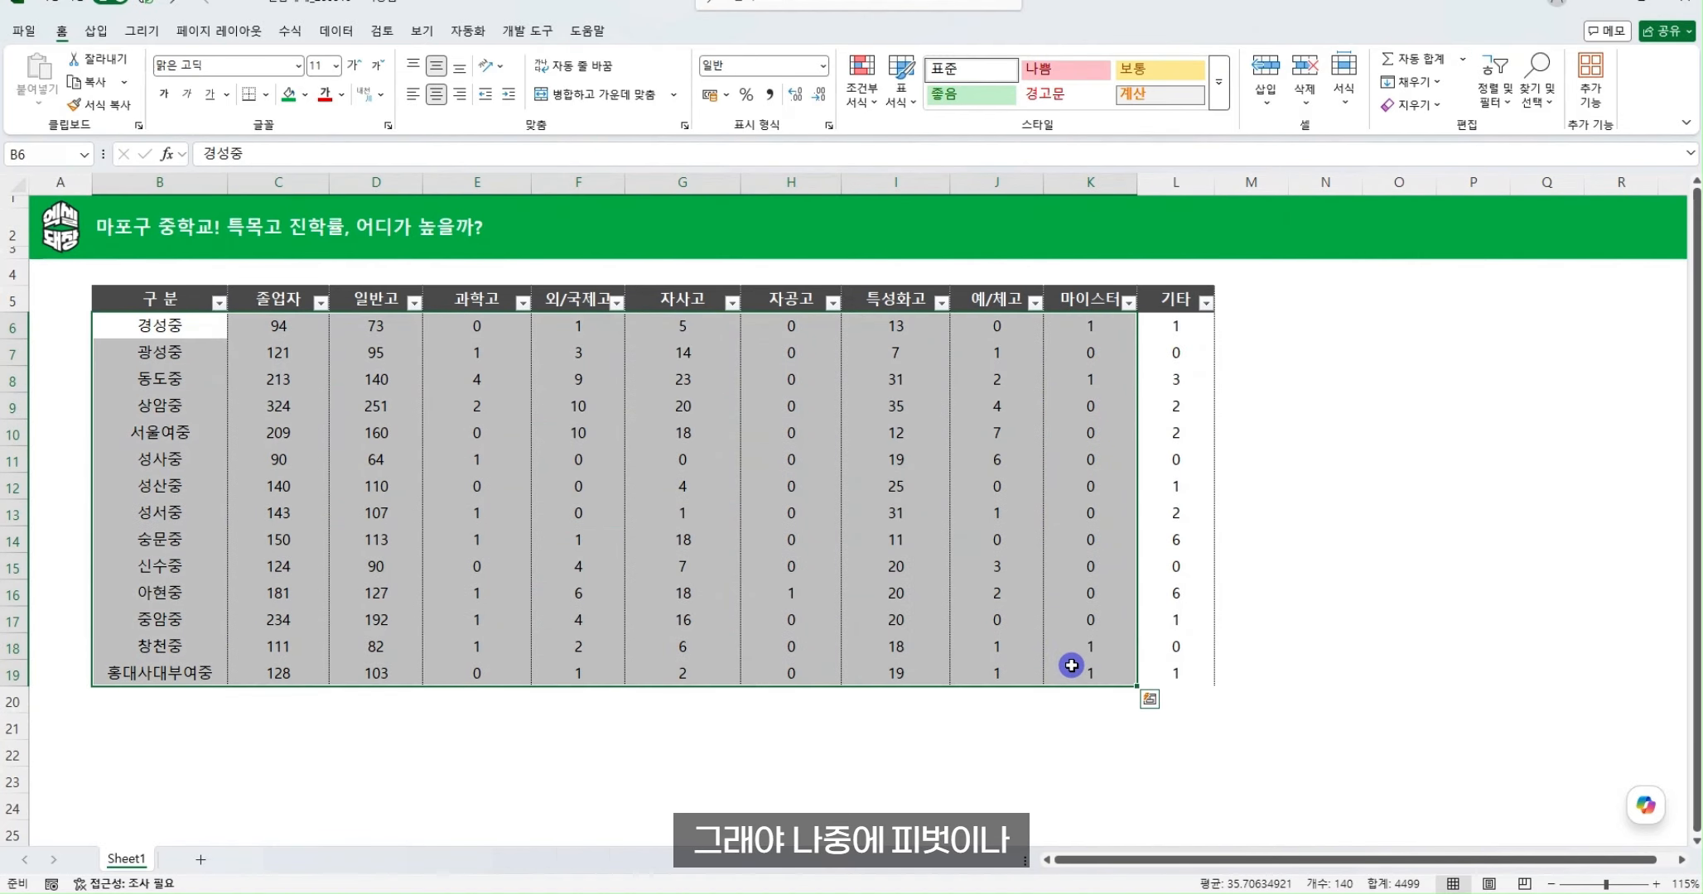
left_click(1070, 666)
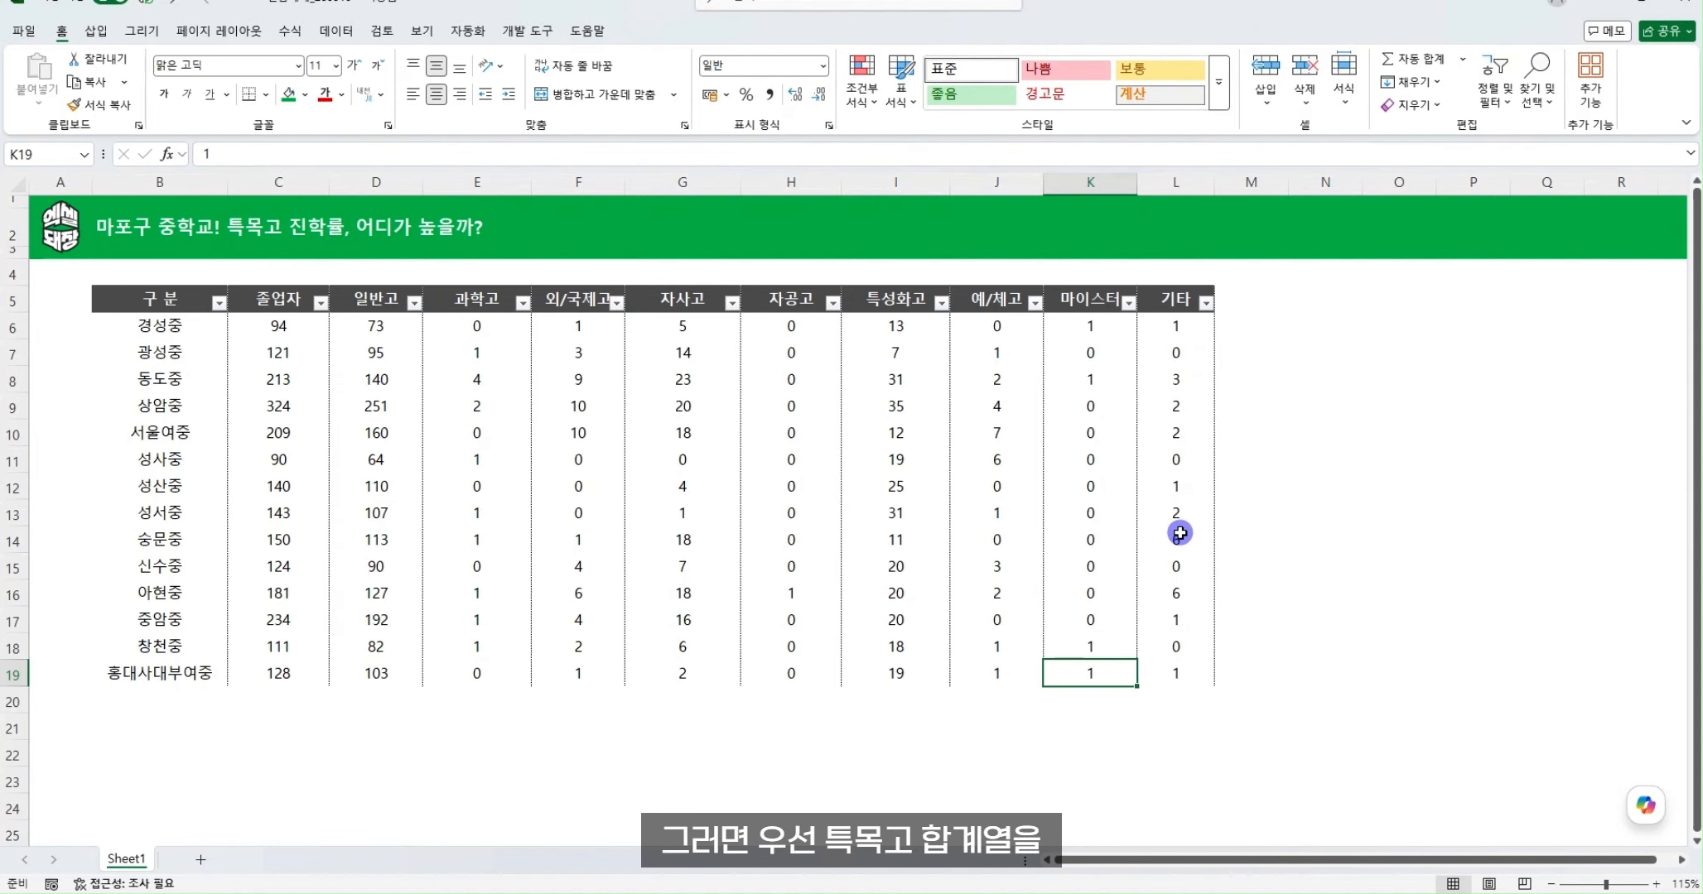
Insert a column before 특성화고, give its header cell in row 5 a blue fill, and title it 특목고 합계
right_click(897, 183)
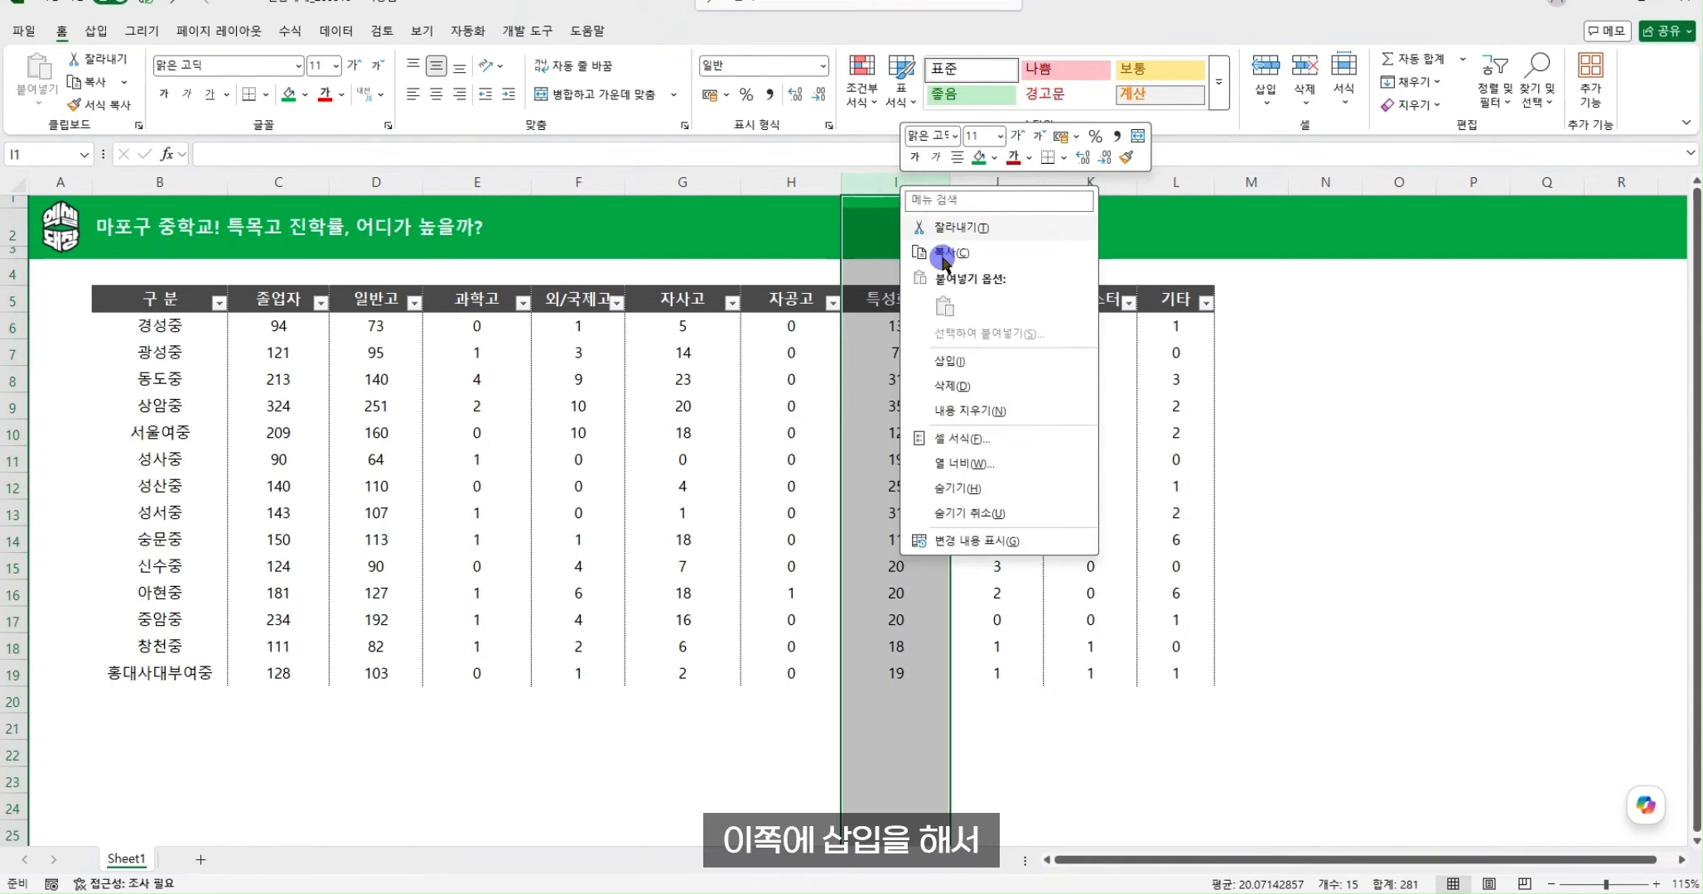
left_click(961, 362)
left_click(889, 299)
left_click(304, 94)
left_click(464, 365)
type("특")
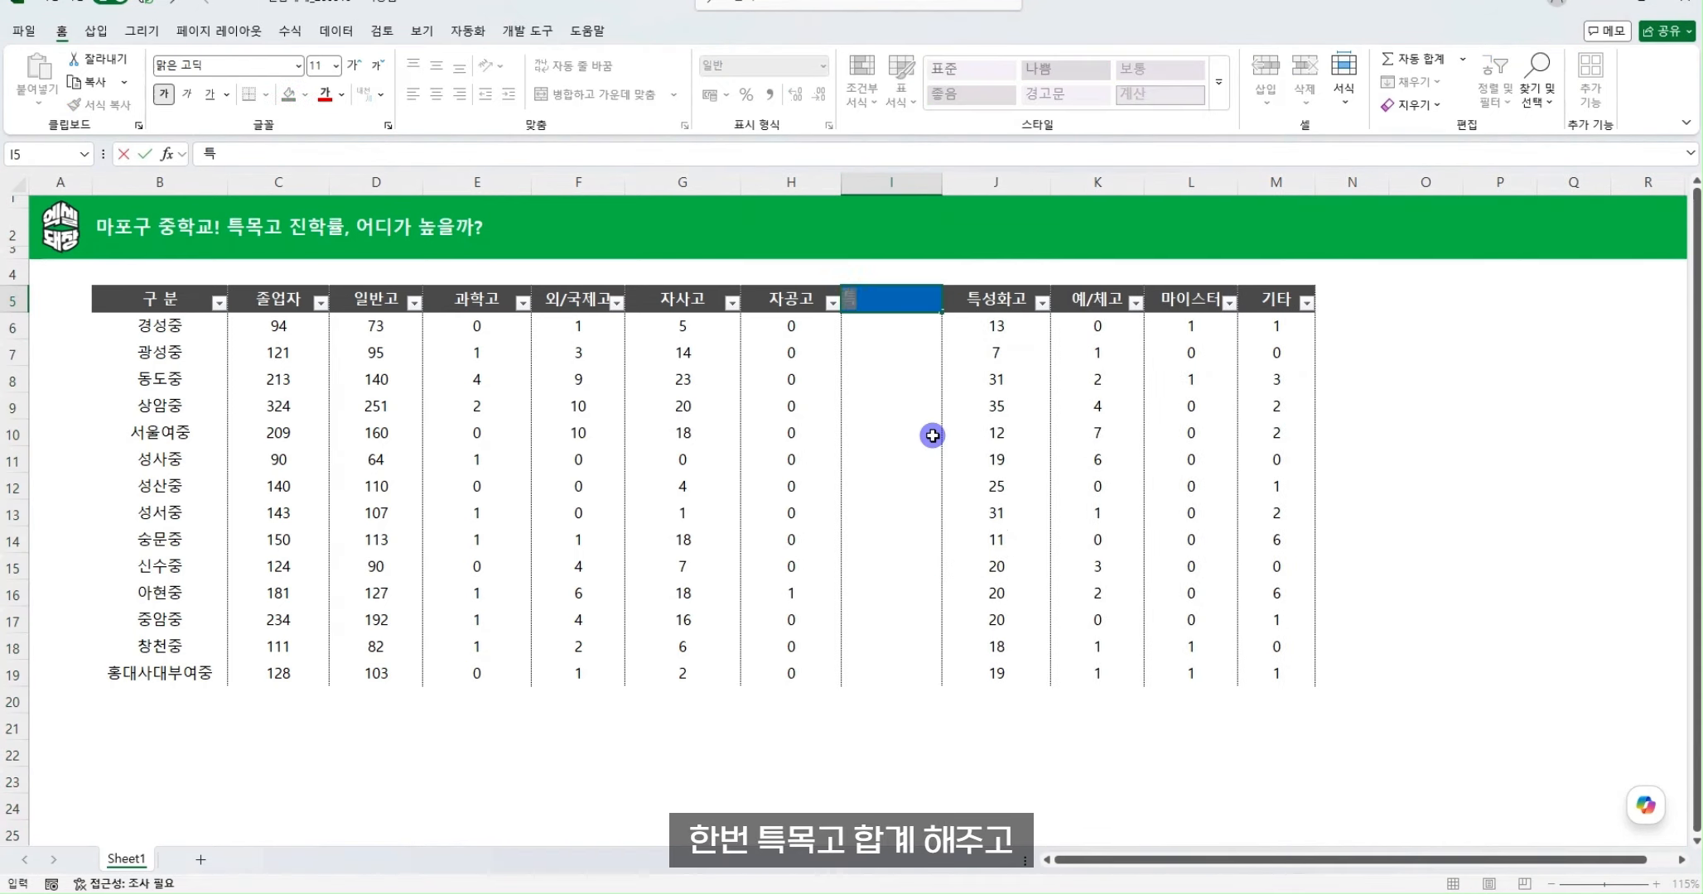
type("목고 합계")
key("Return")
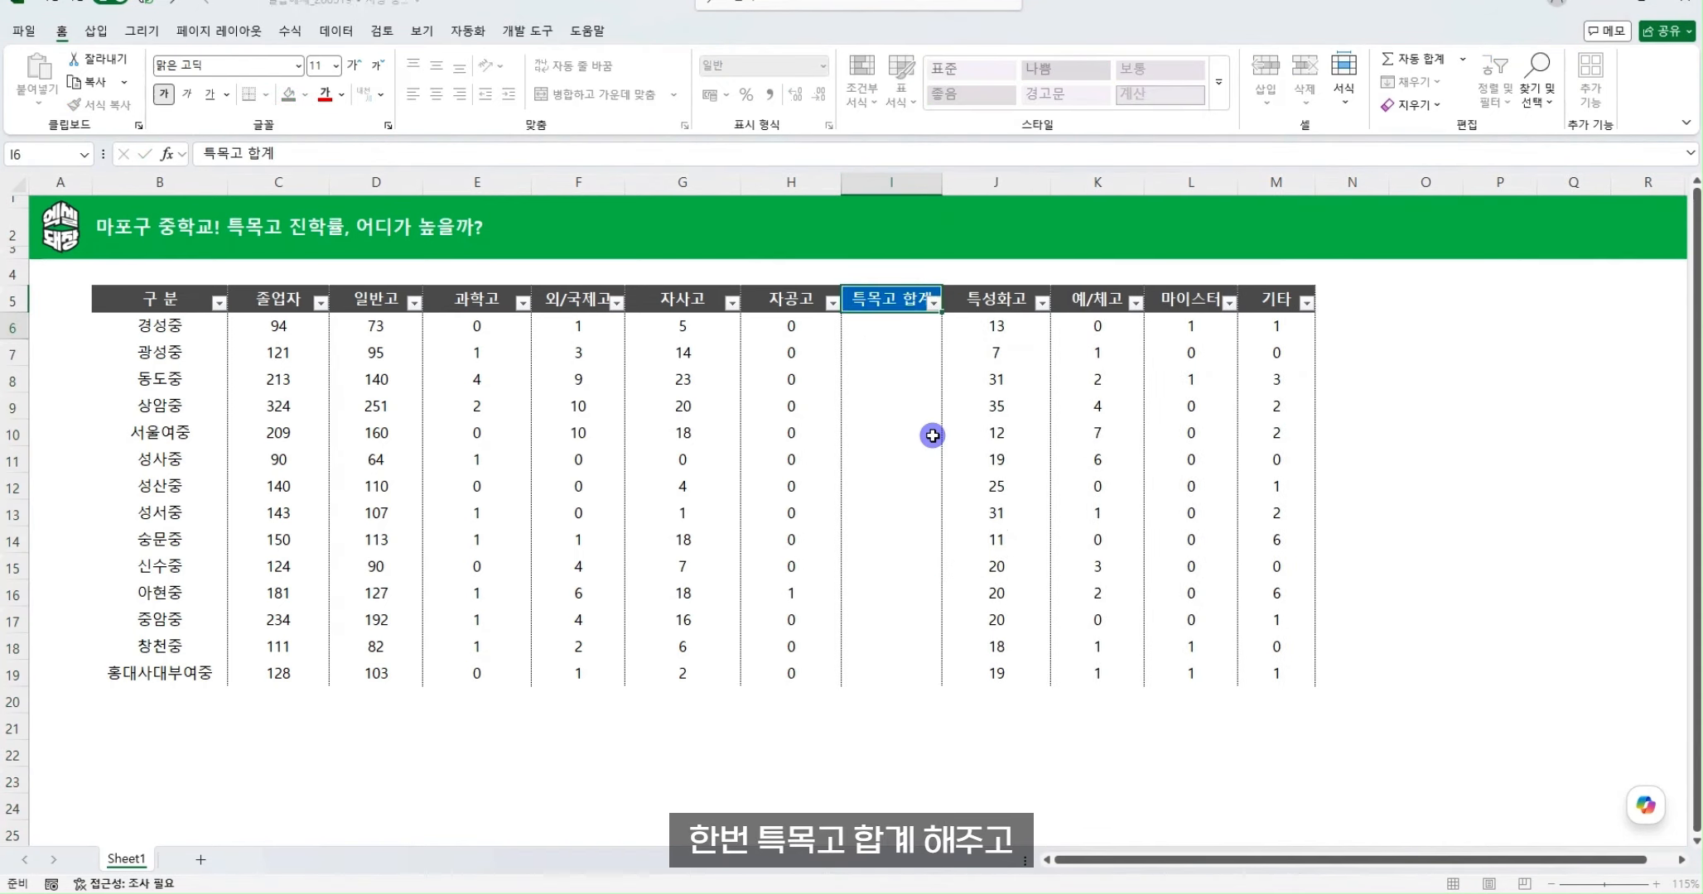
Enter =SUM(E6:H6) in I6 to total 과학고 through 자공고 for the first school
type("=")
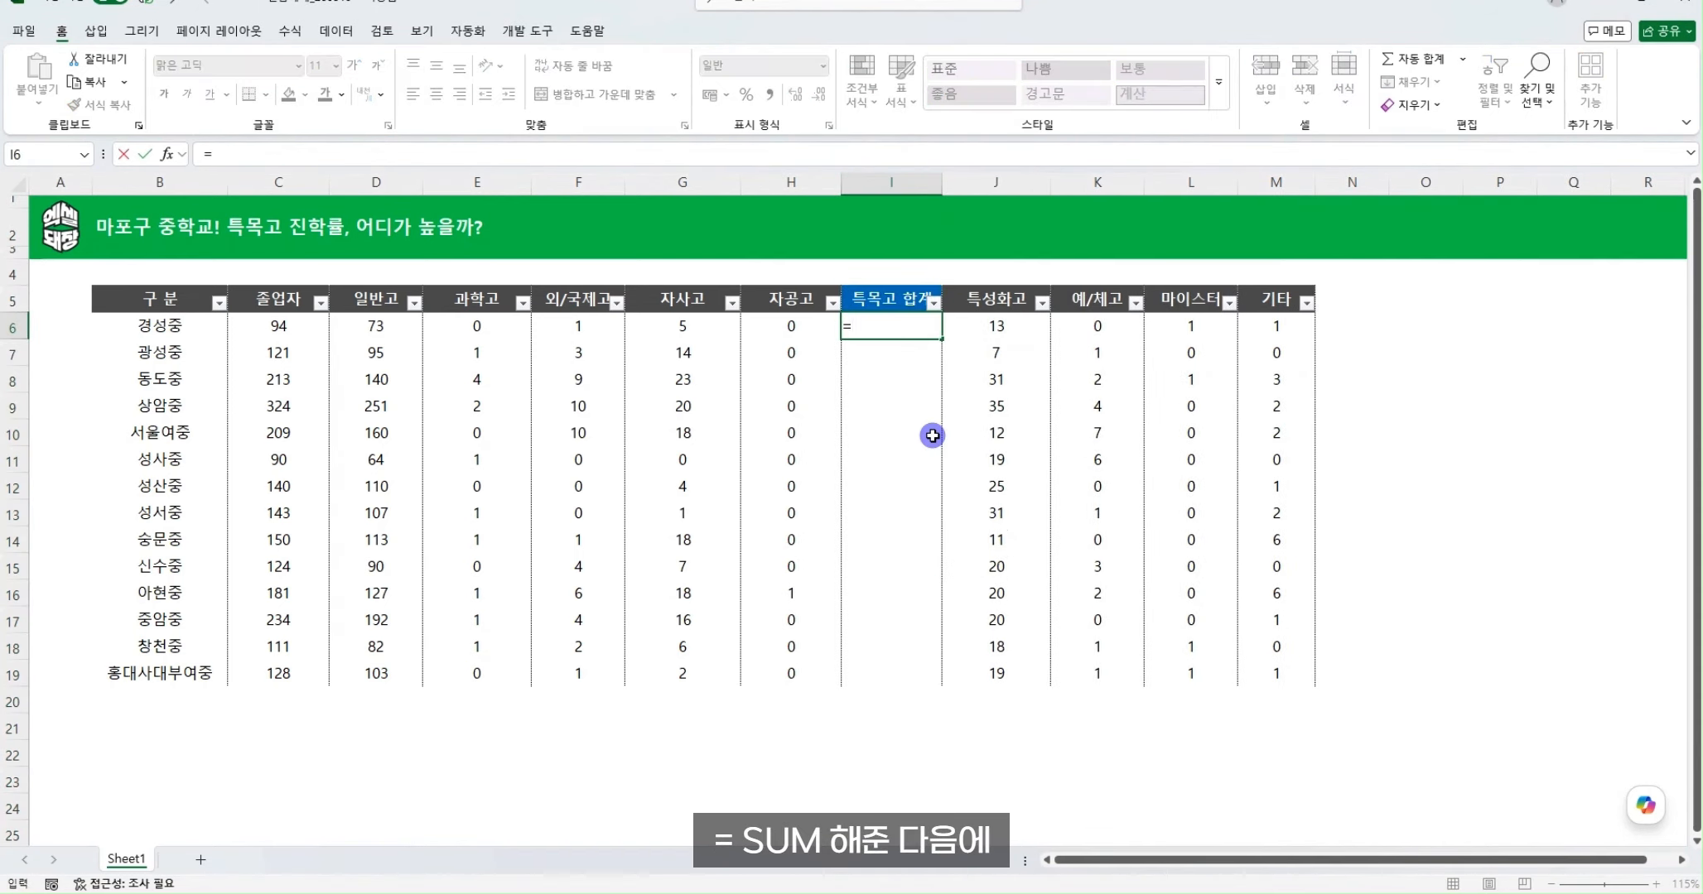
type("SUM(")
left_click(506, 327)
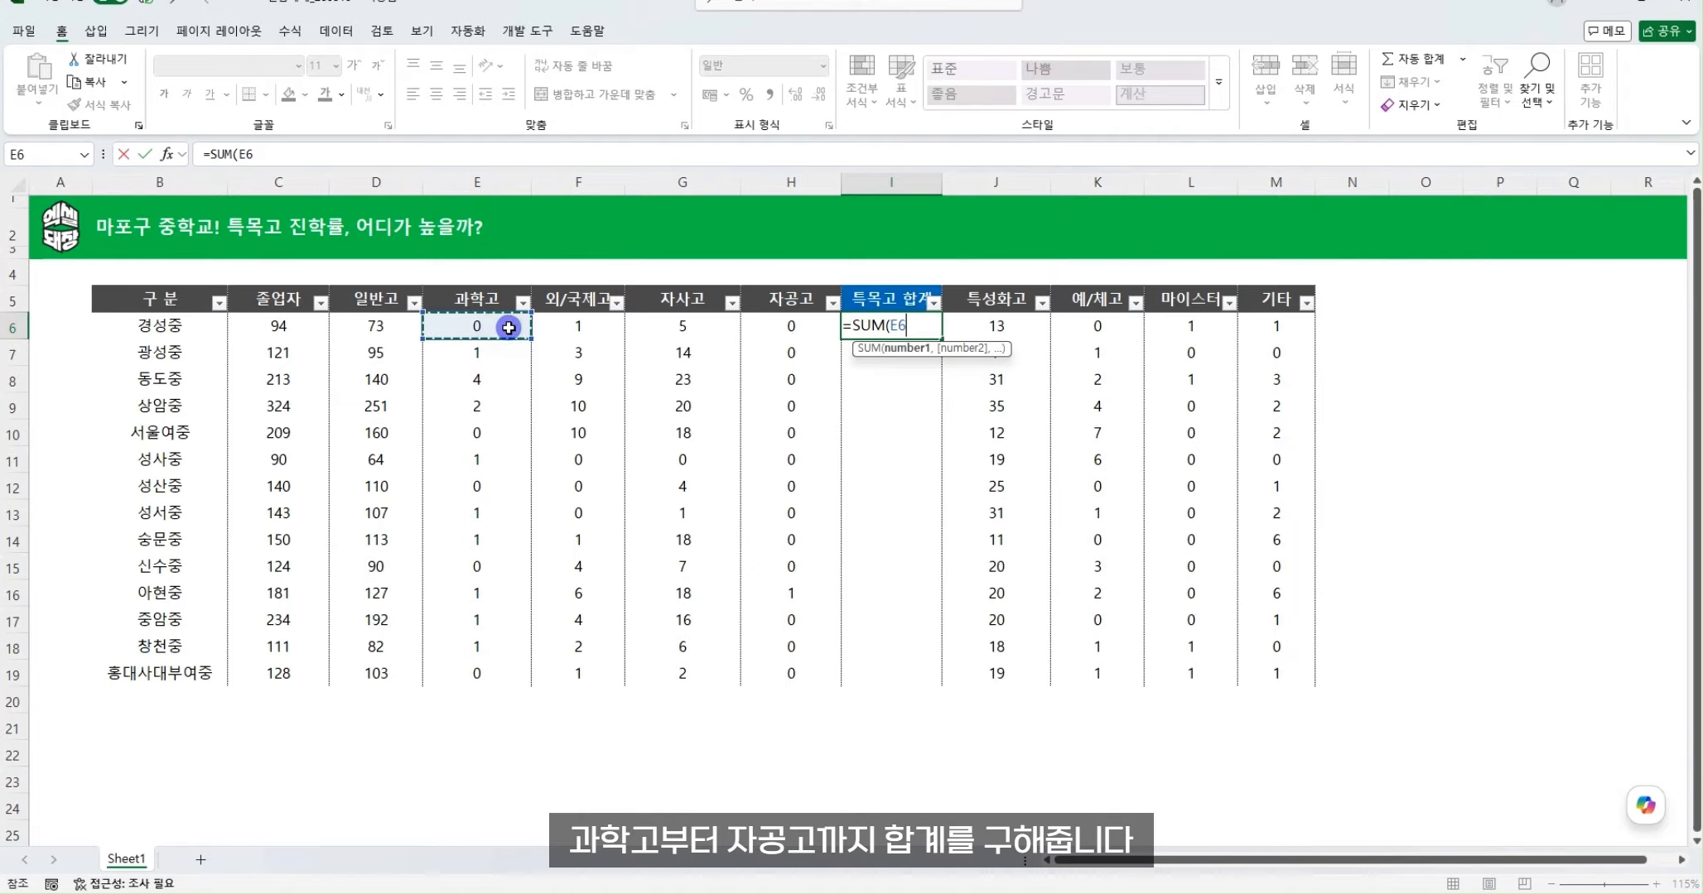
left_click_drag(508, 327, 753, 331)
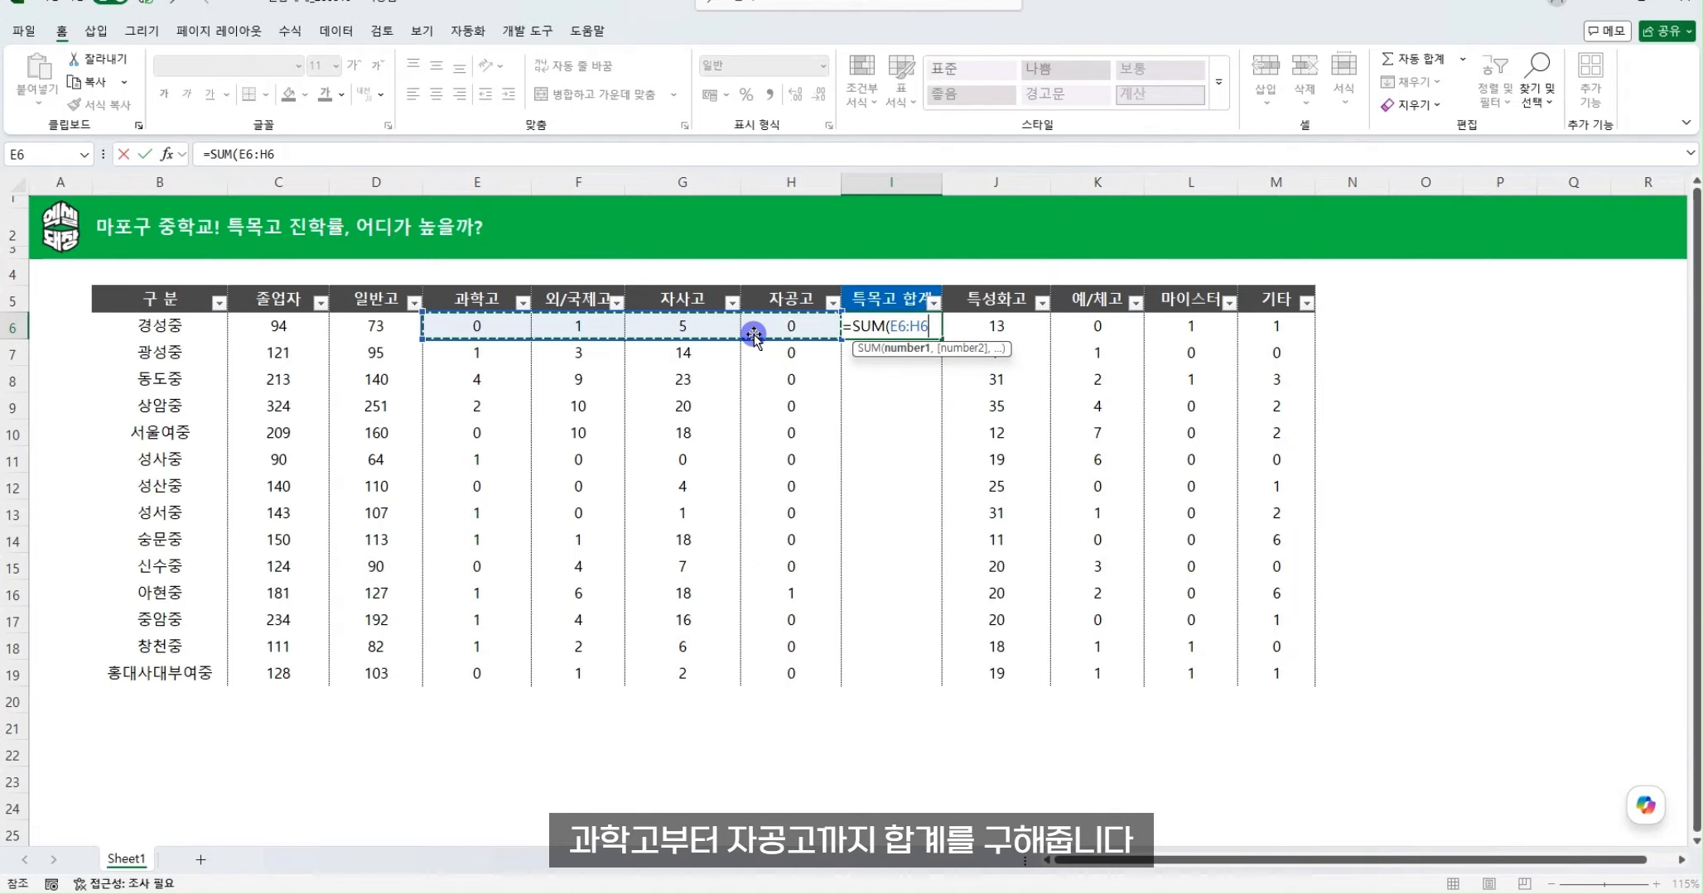
key("Return")
left_click(871, 330)
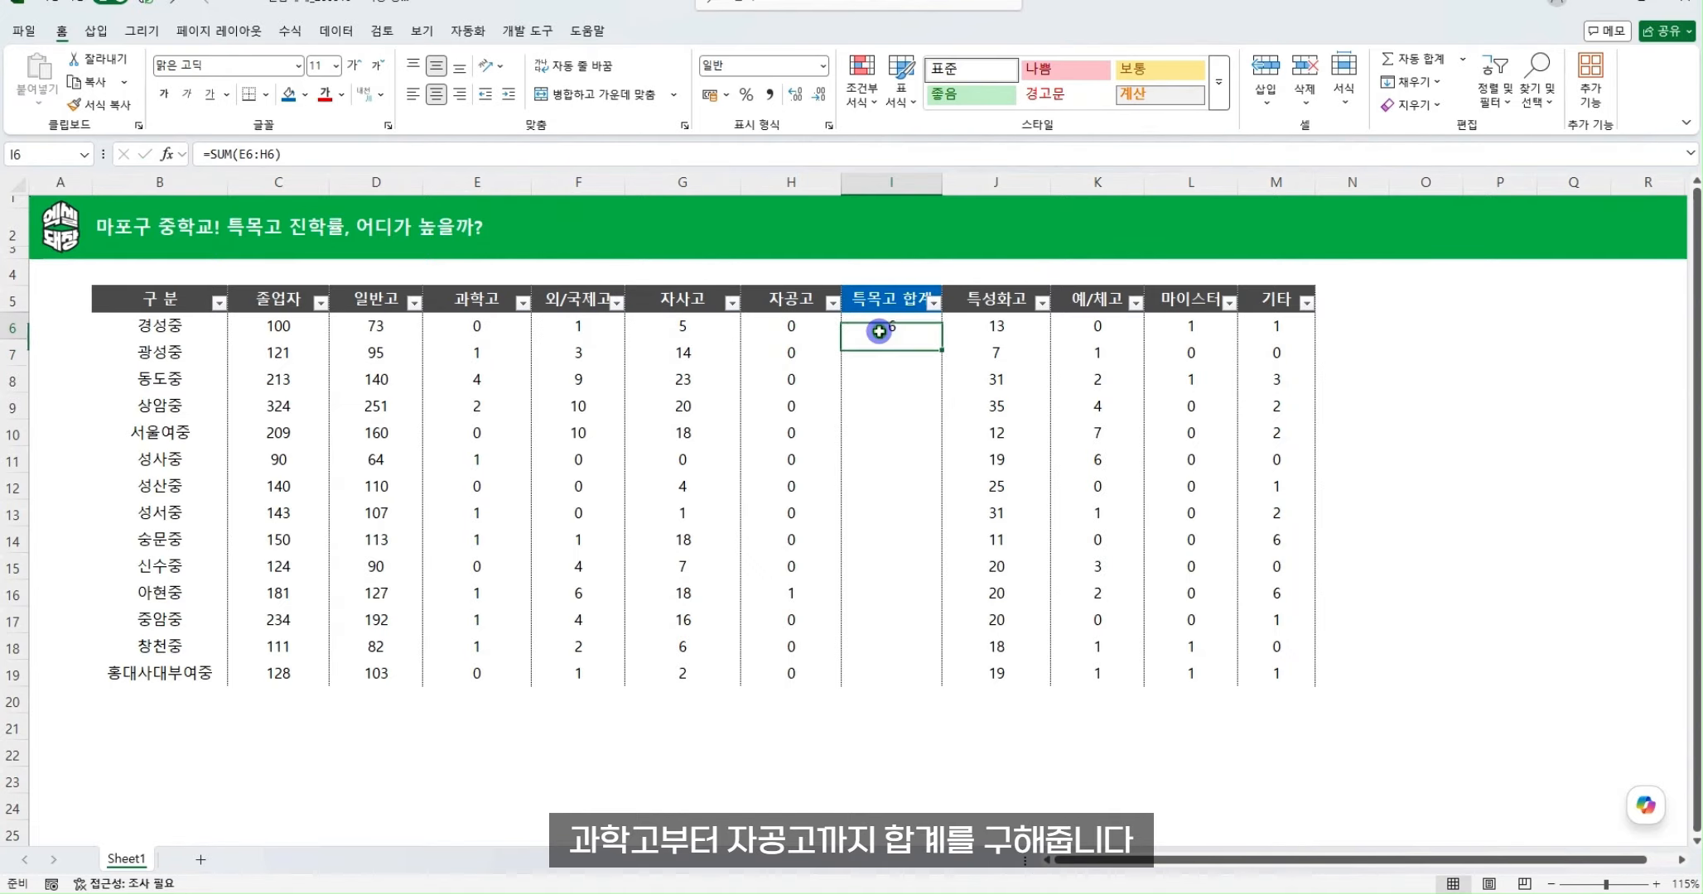
Insert another column between 특목고 합계 and 특성화고
right_click(1022, 185)
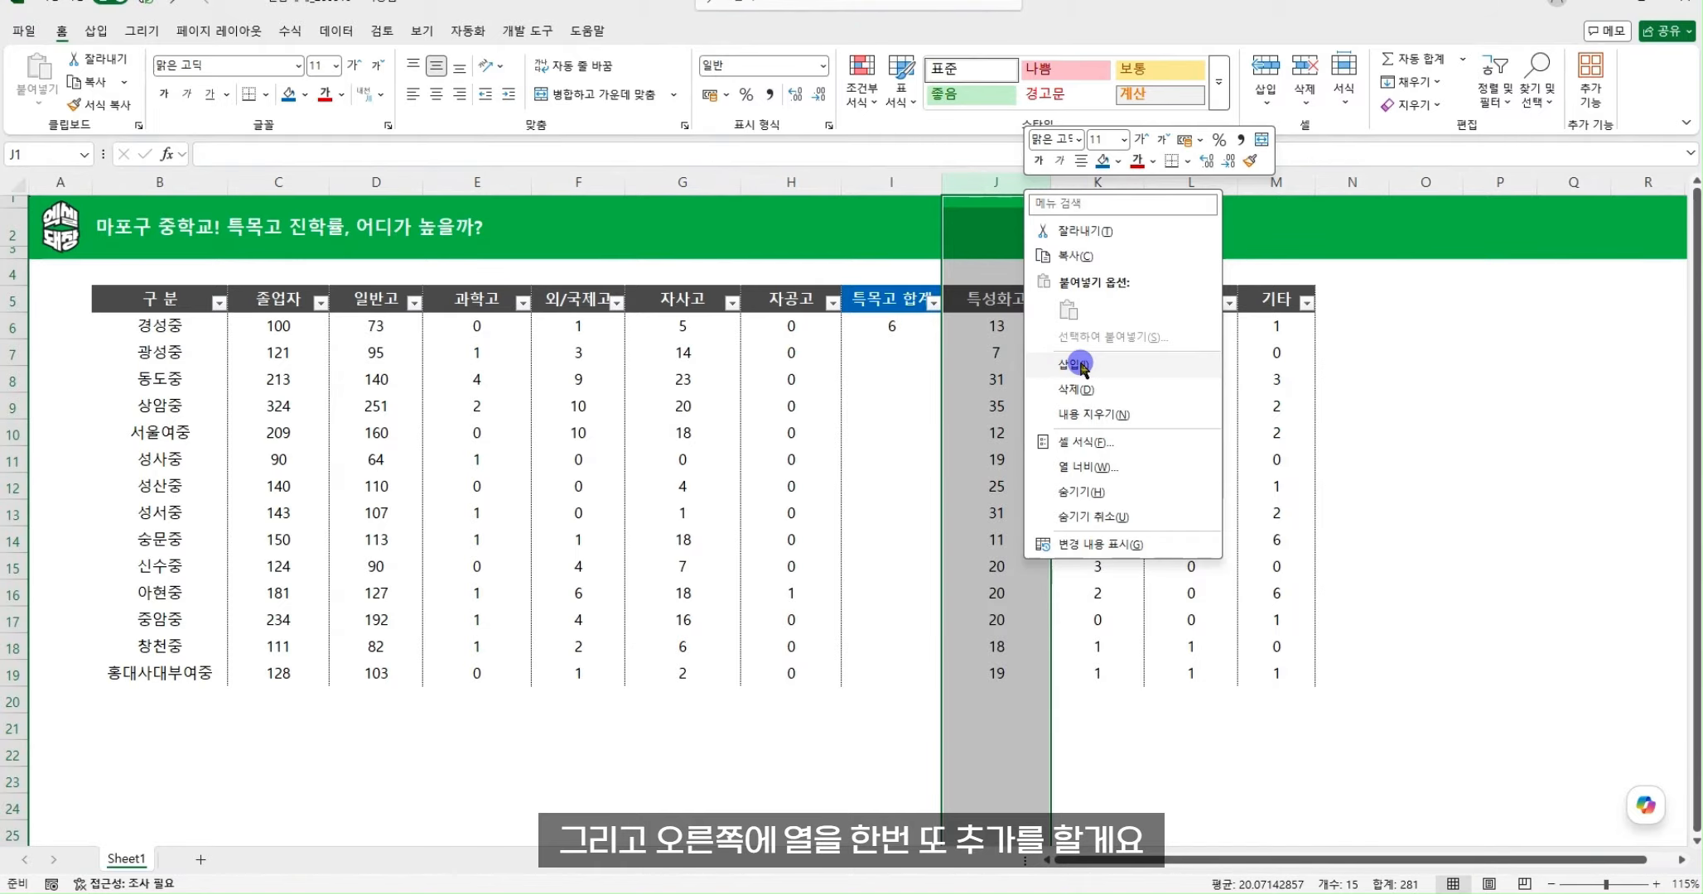
left_click(1077, 365)
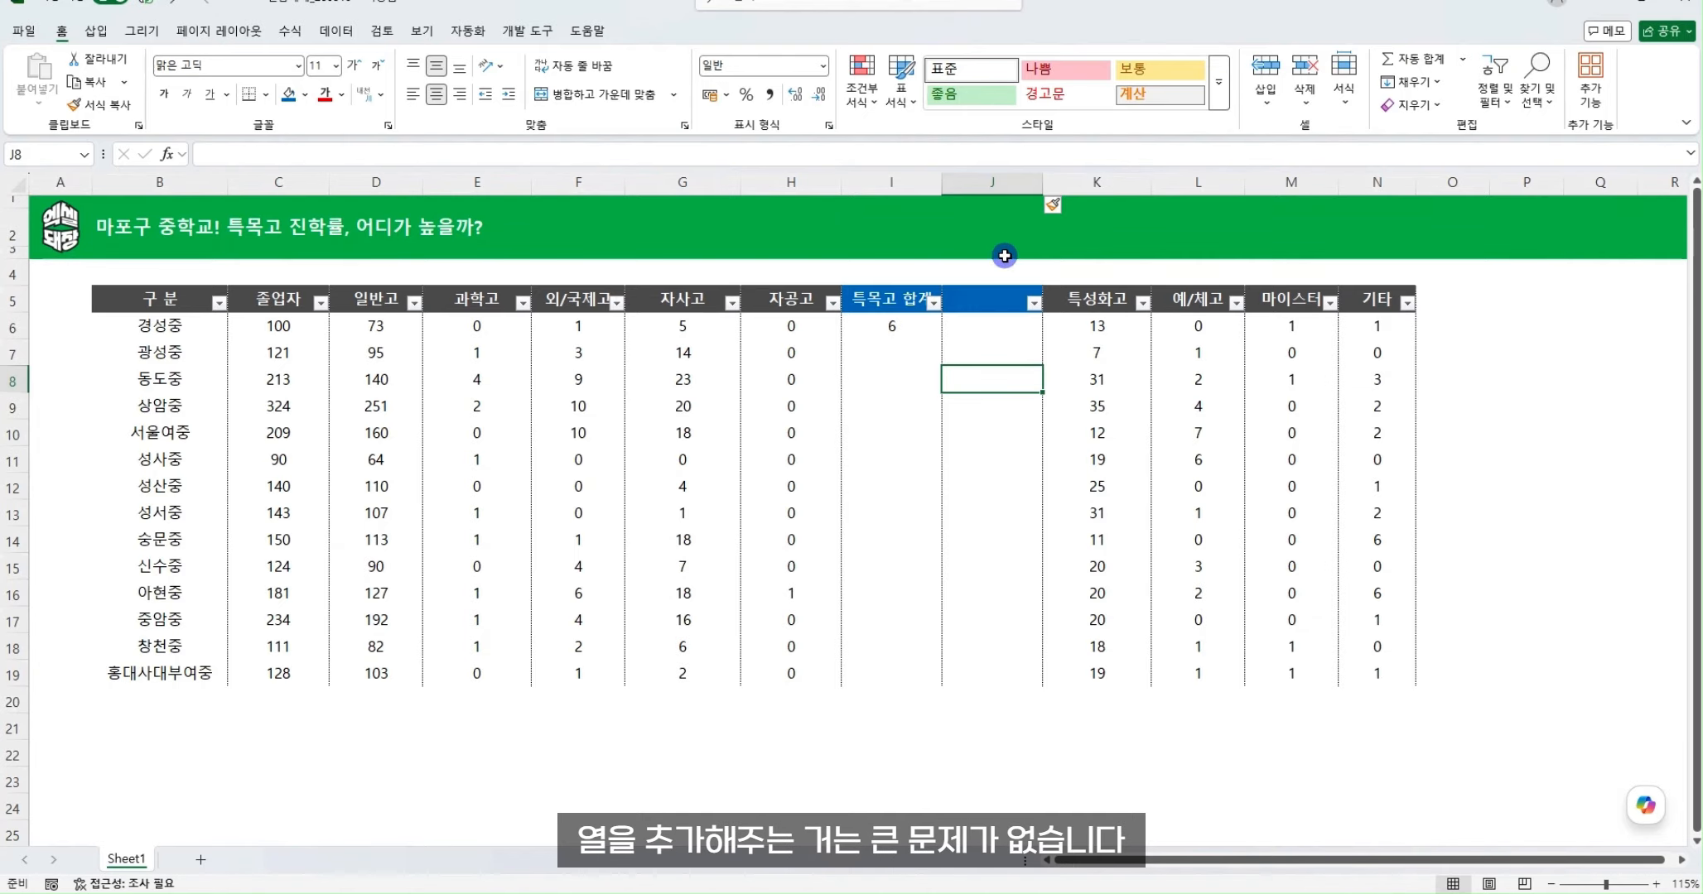
left_click(990, 184)
left_click(915, 187)
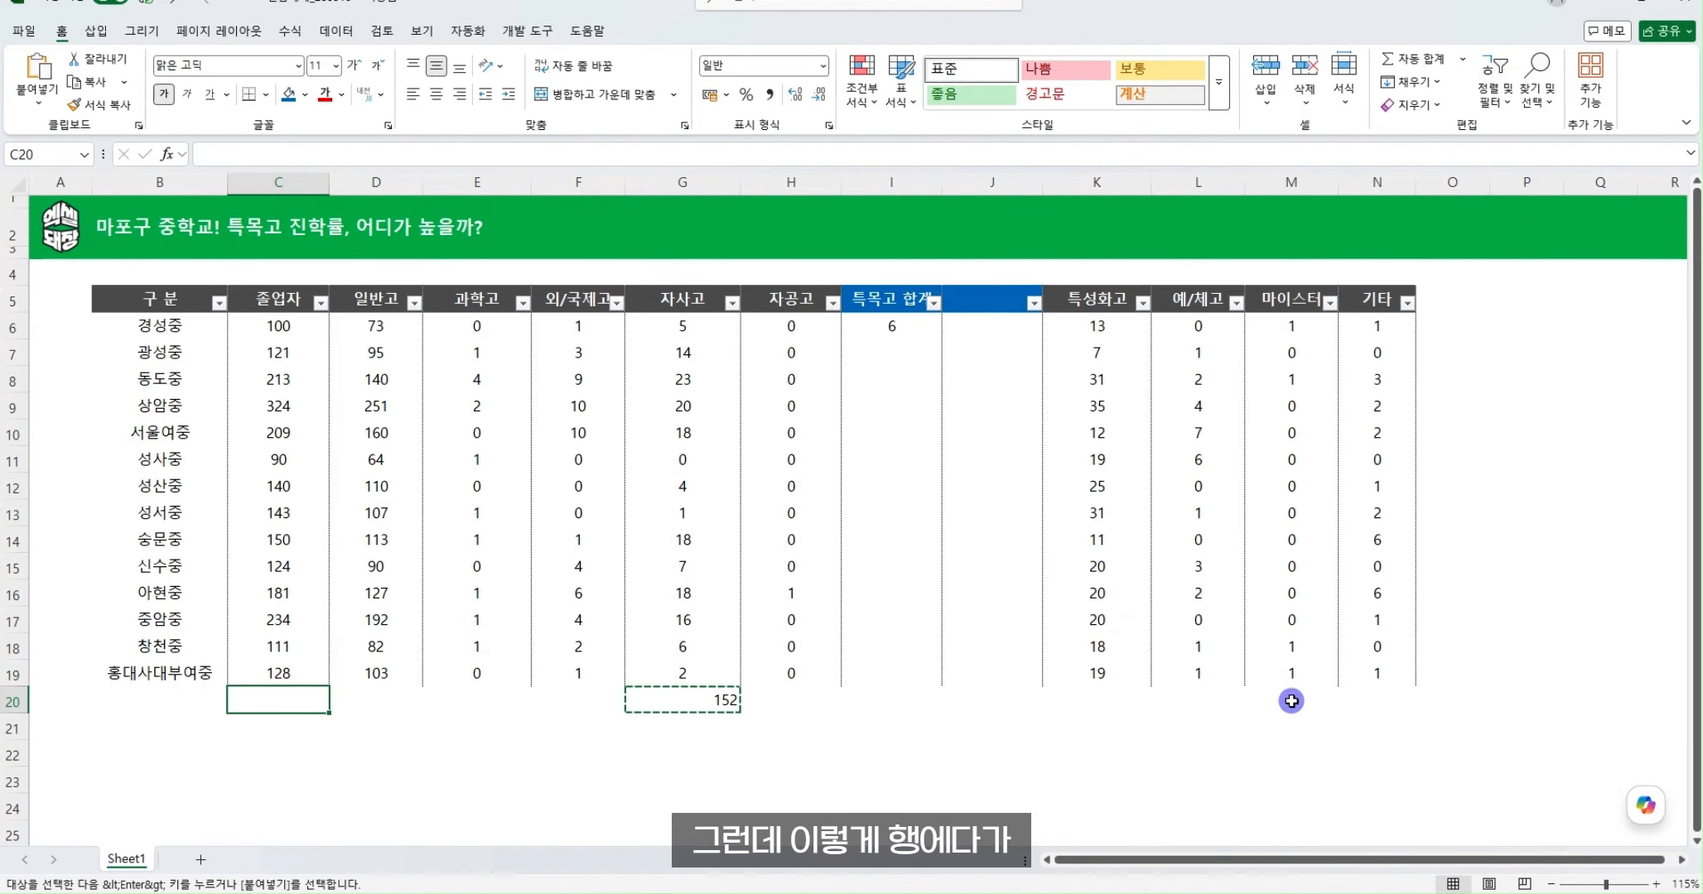
Paste the copied column-sum formula from G20 across C20:N20 below the table
left_click(1367, 699, "shift")
key("ctrl+v")
left_click(679, 720)
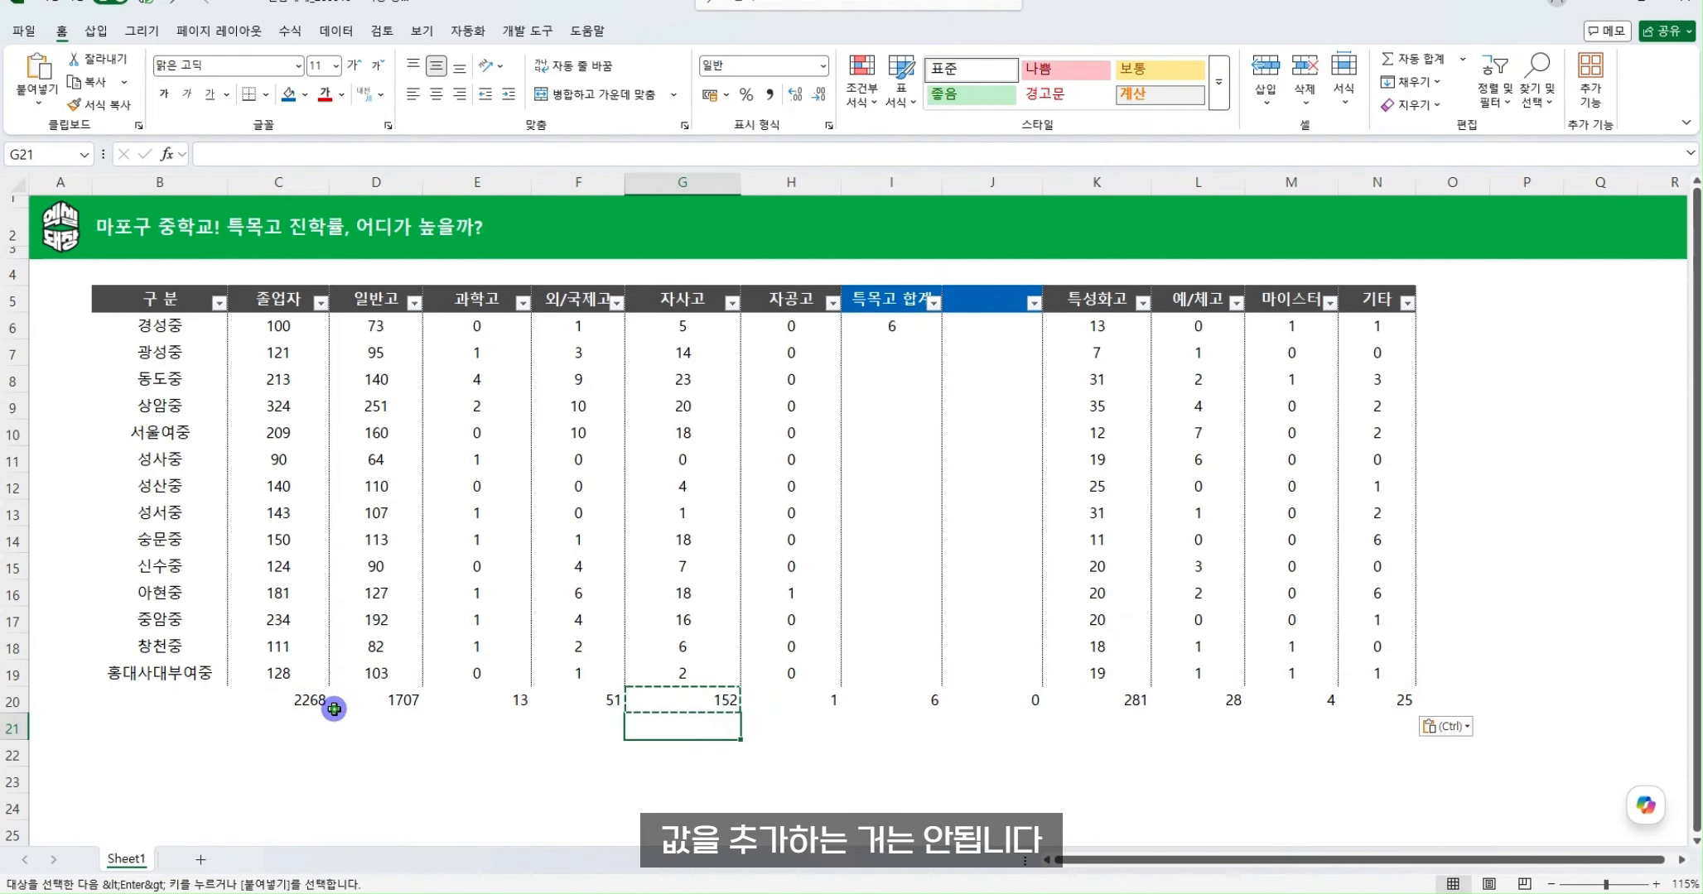
left_click_drag(1375, 700, 323, 697)
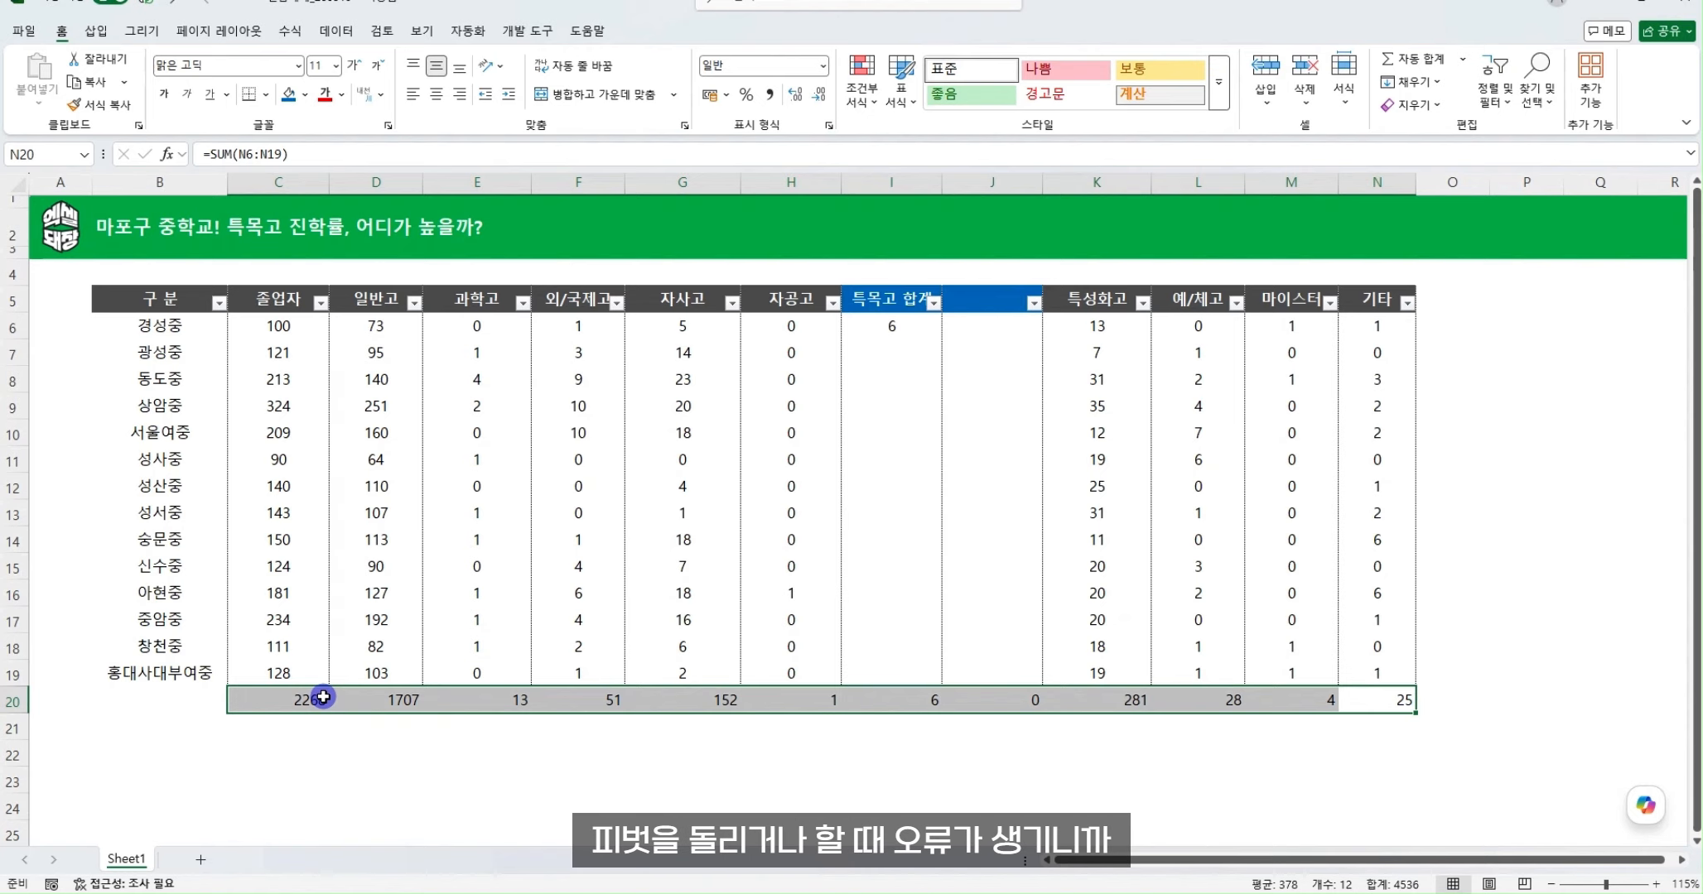
left_click(323, 698)
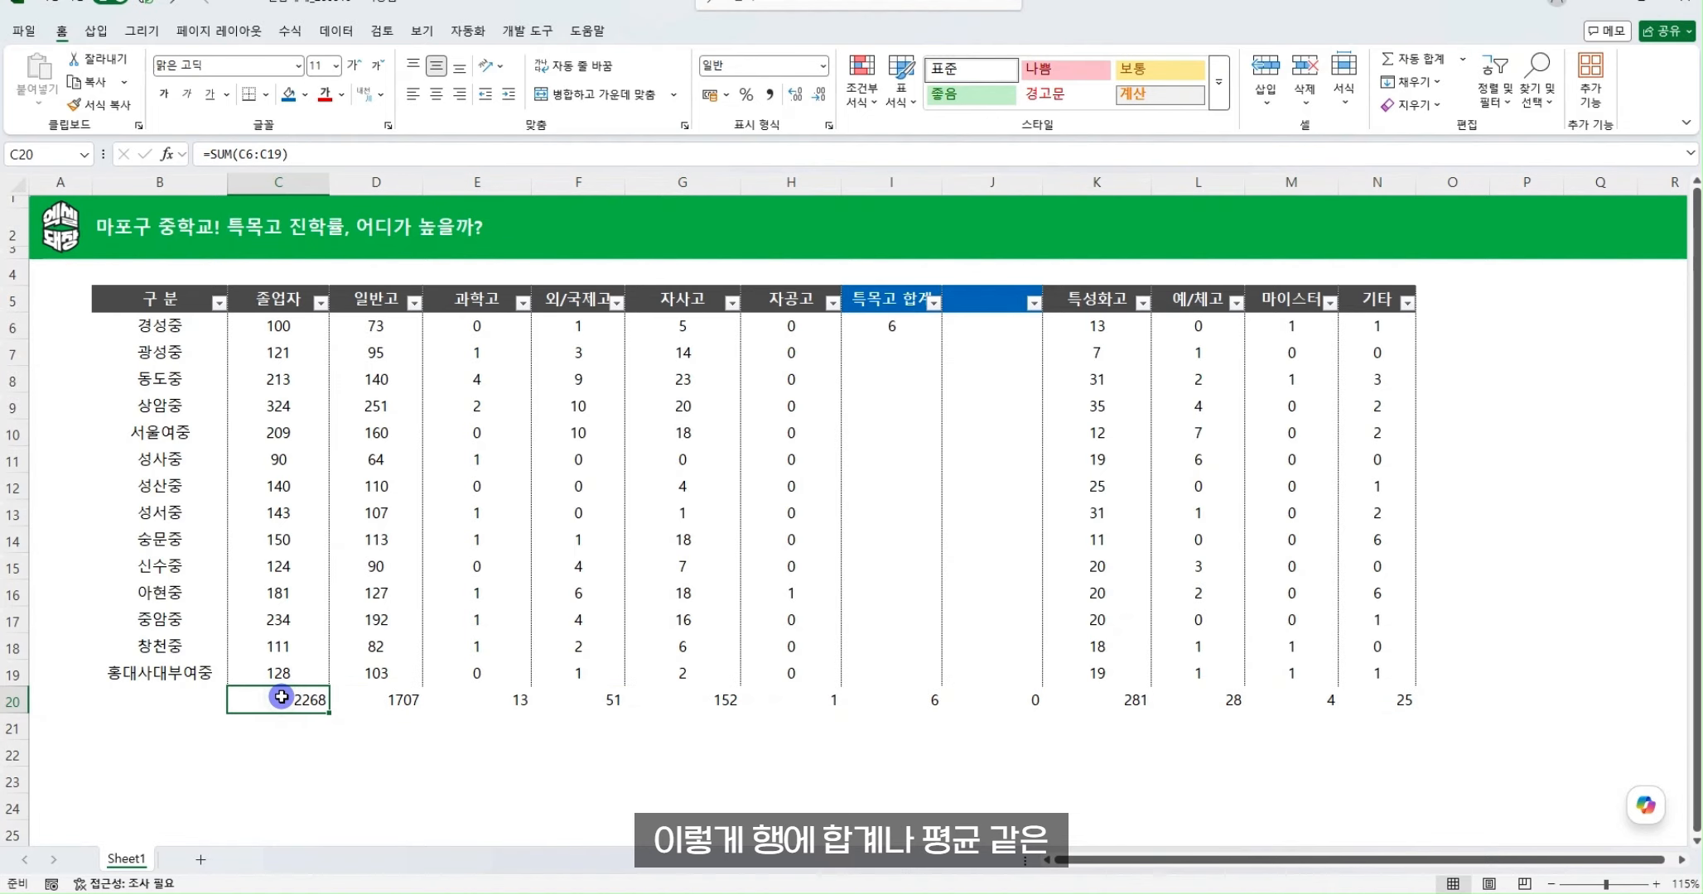
double_click(319, 698)
key("Escape")
Clear the entire totals row 20 below the table
left_click(6, 700)
key("Delete")
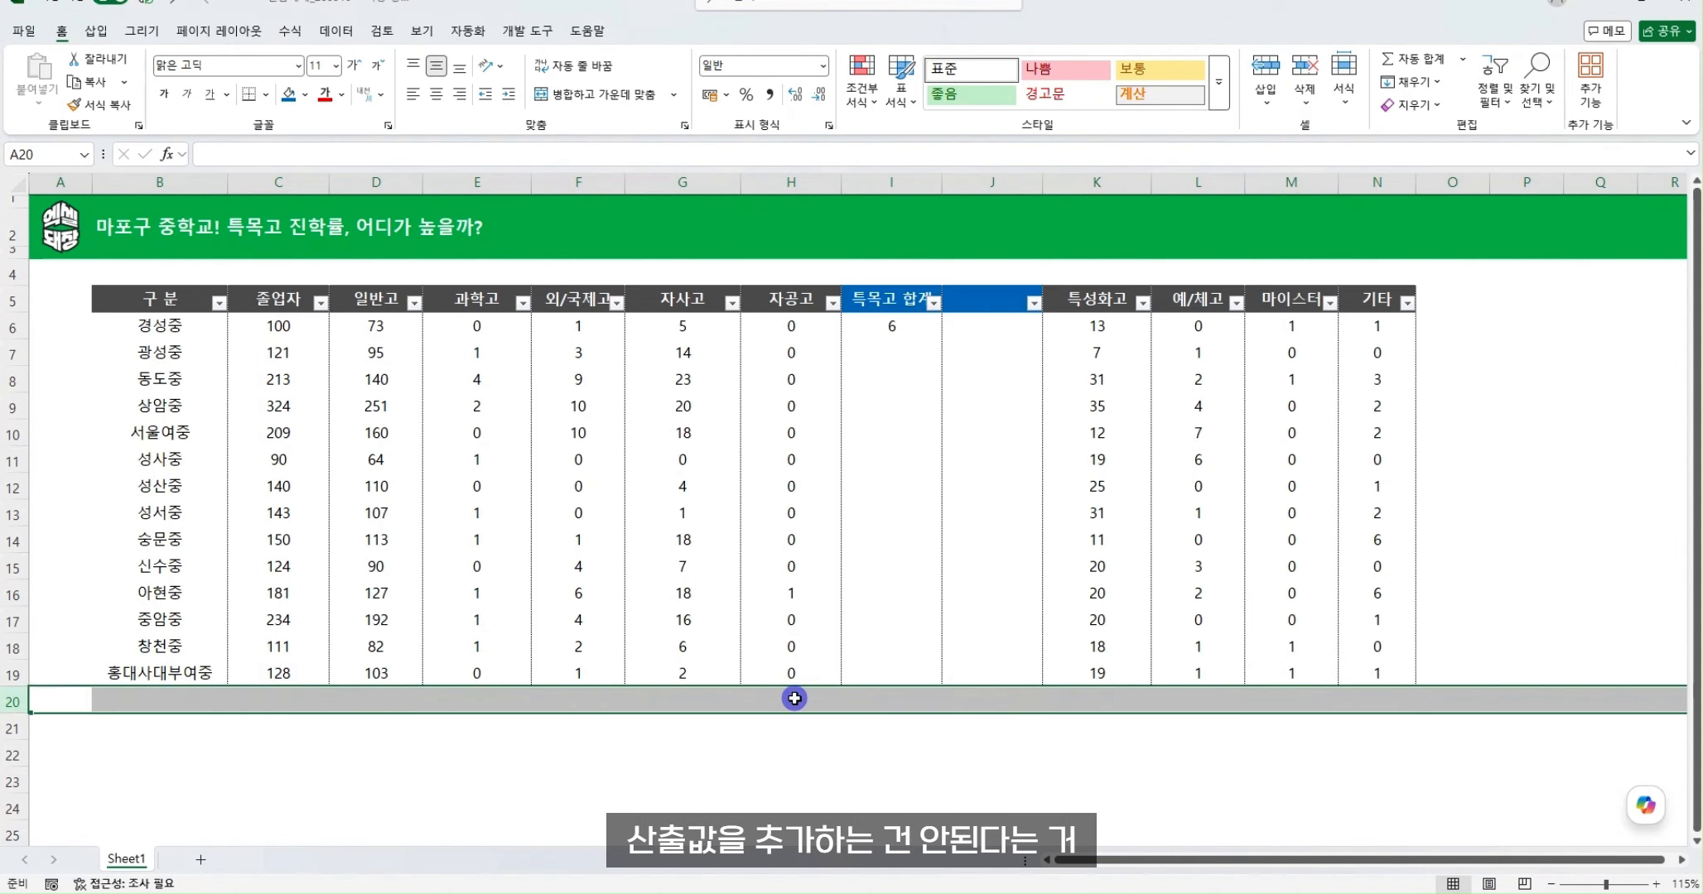
left_click(791, 700)
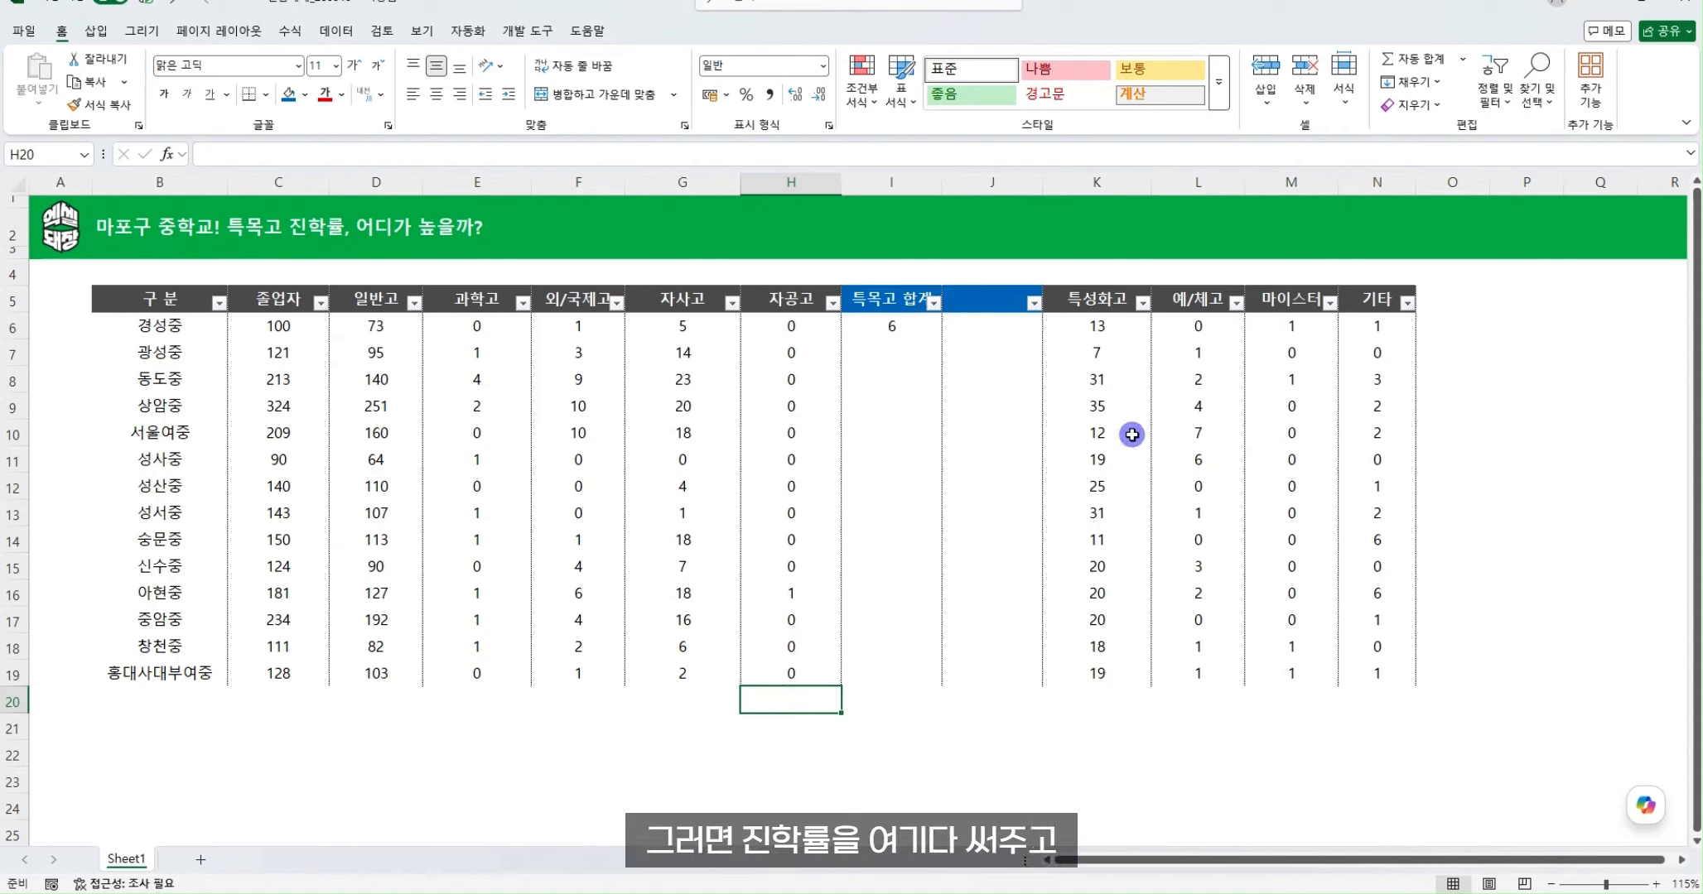
Title the new column 진학률 in J5 and enter =I6/C6 in J6
left_click(976, 301)
type("wls")
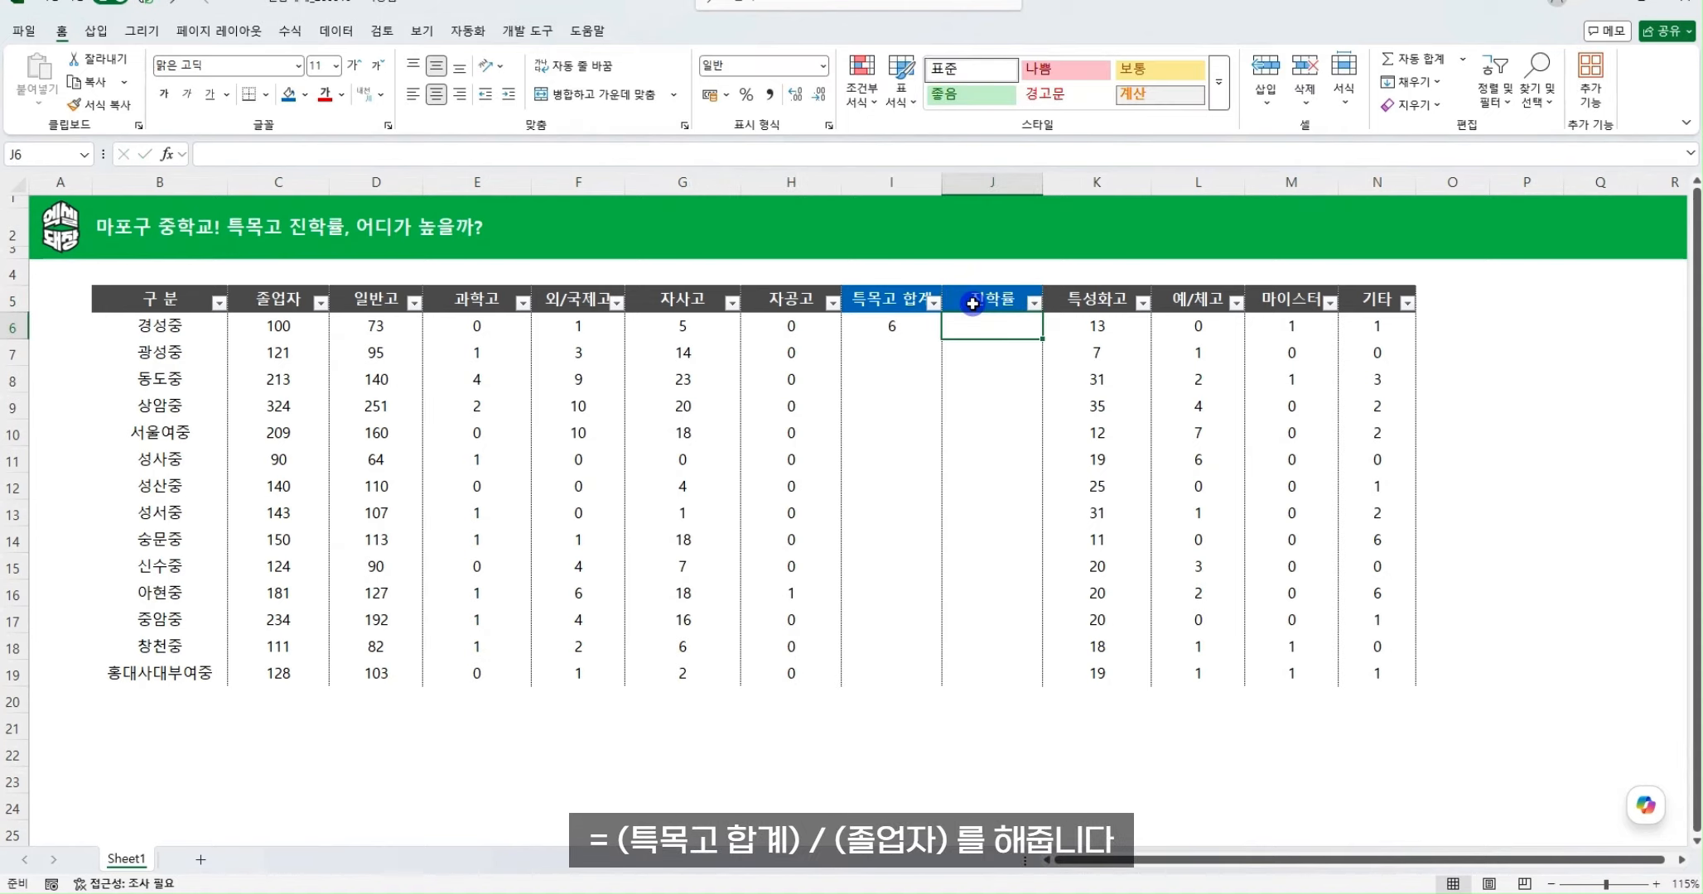
type("=")
left_click(904, 324)
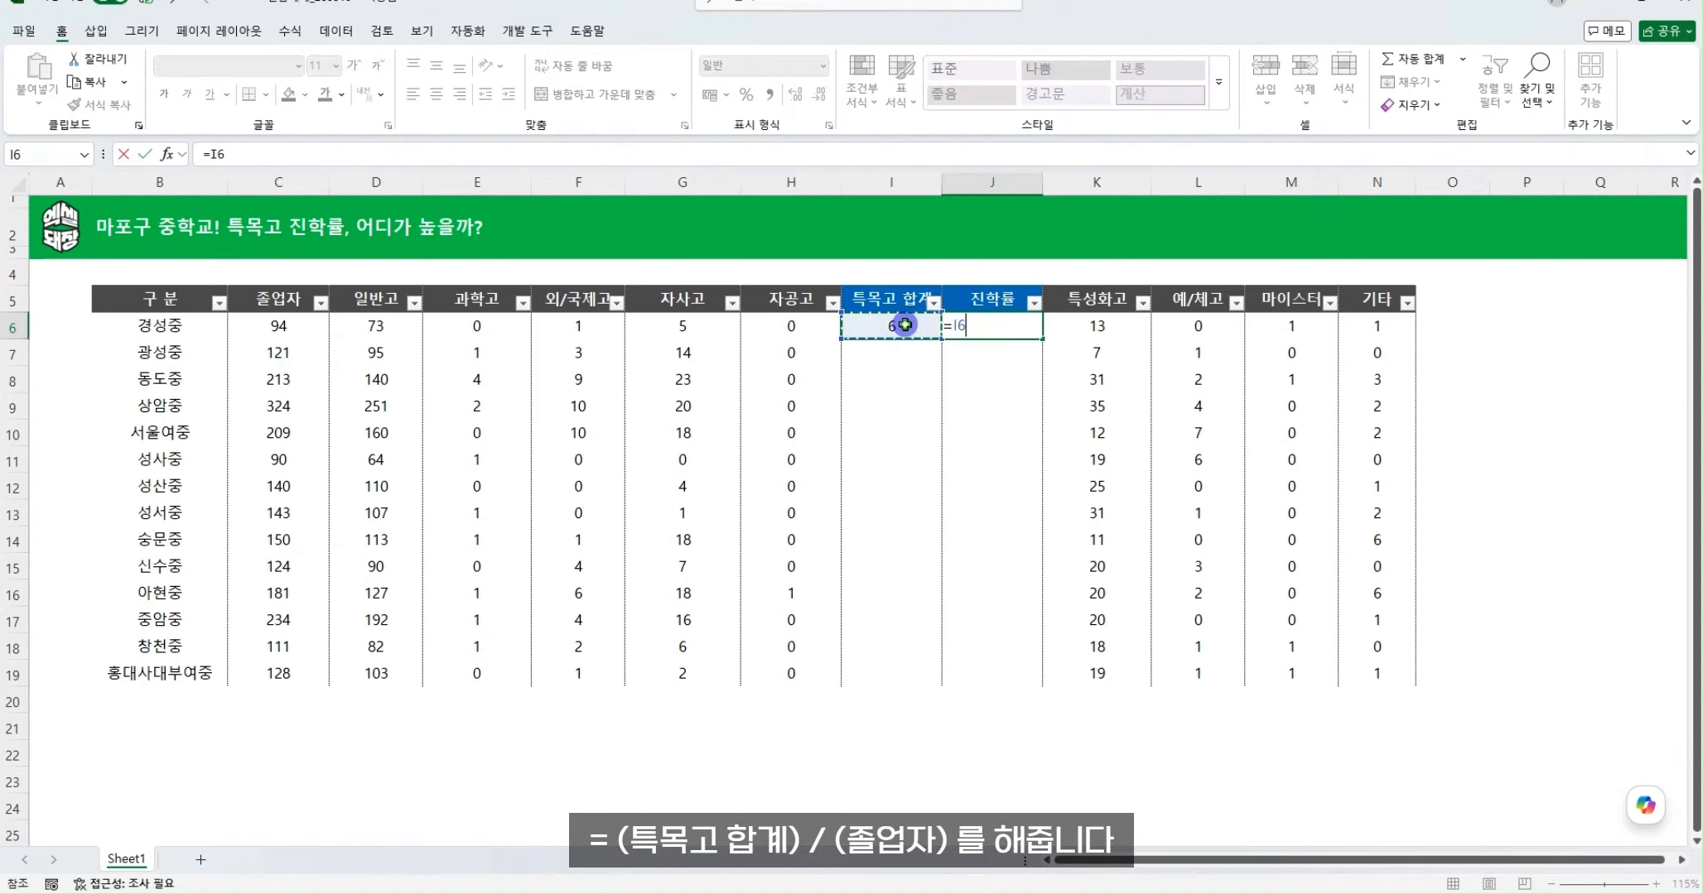
type("/")
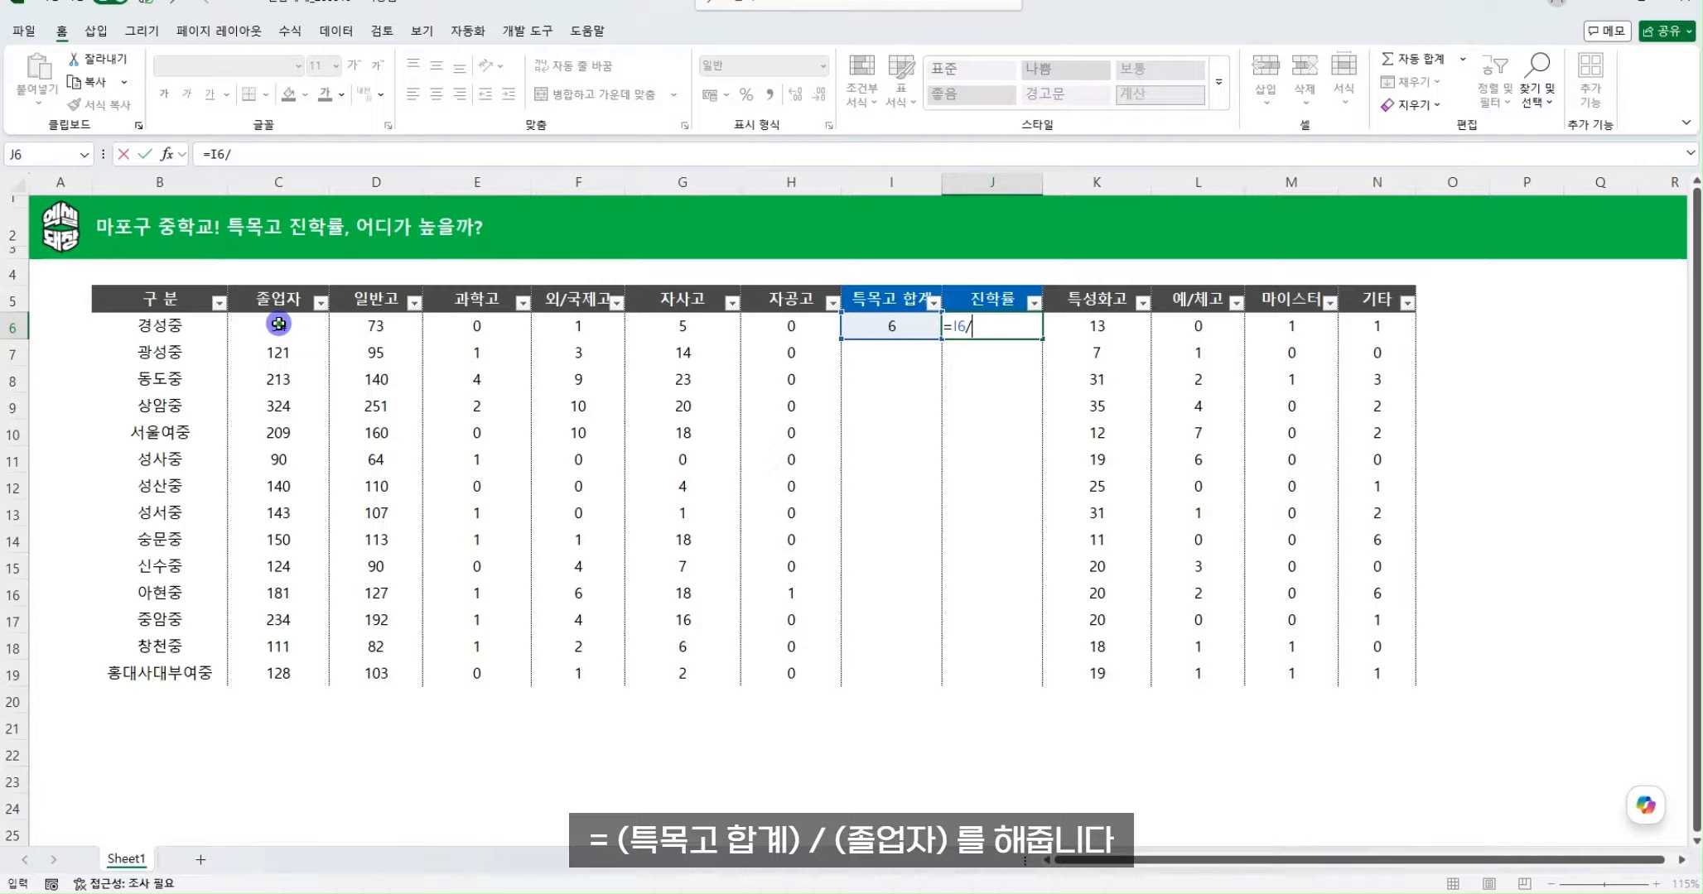
left_click(278, 326)
key("ctrl+Return")
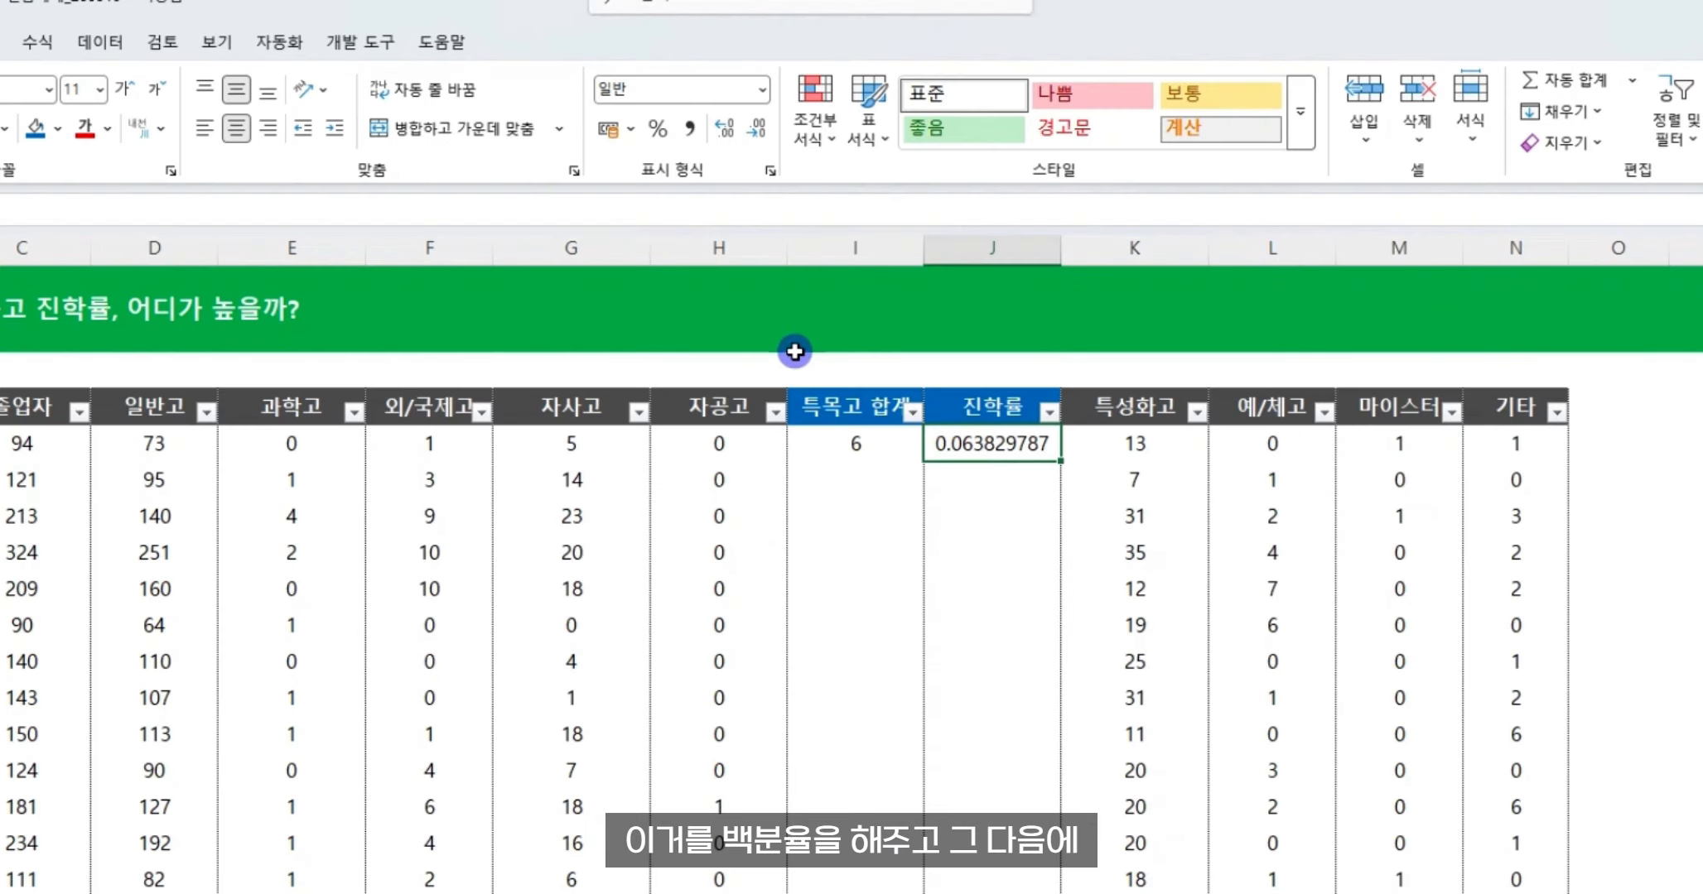
Format the 진학률 value in J6 as a percentage with one decimal place
left_click(744, 96)
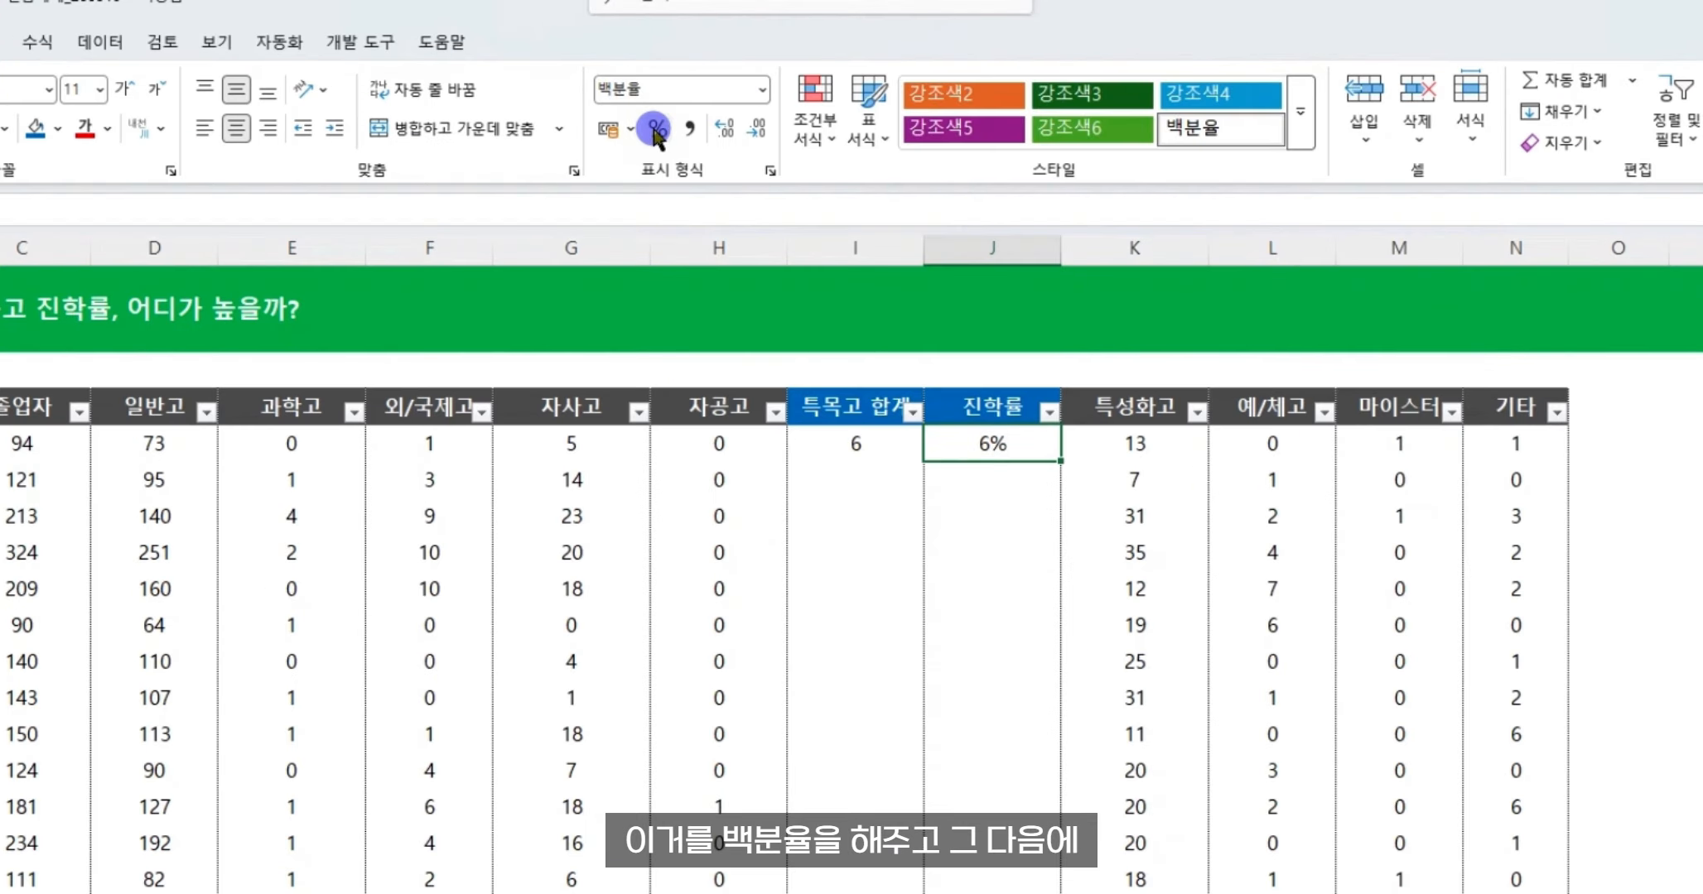
left_click(719, 135)
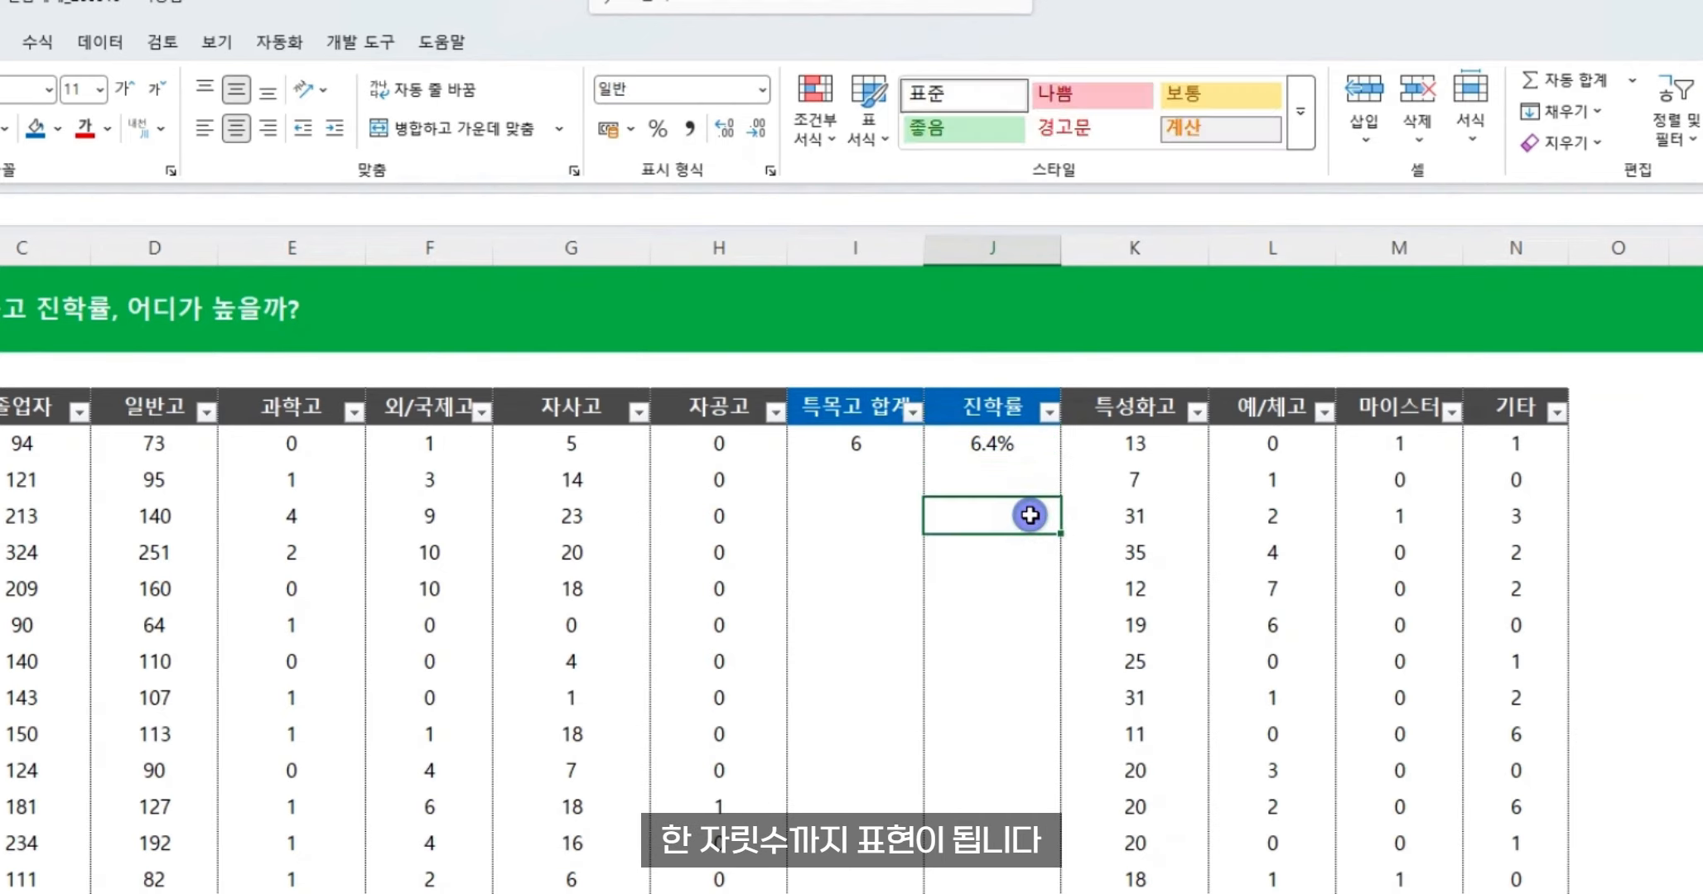
left_click(757, 128)
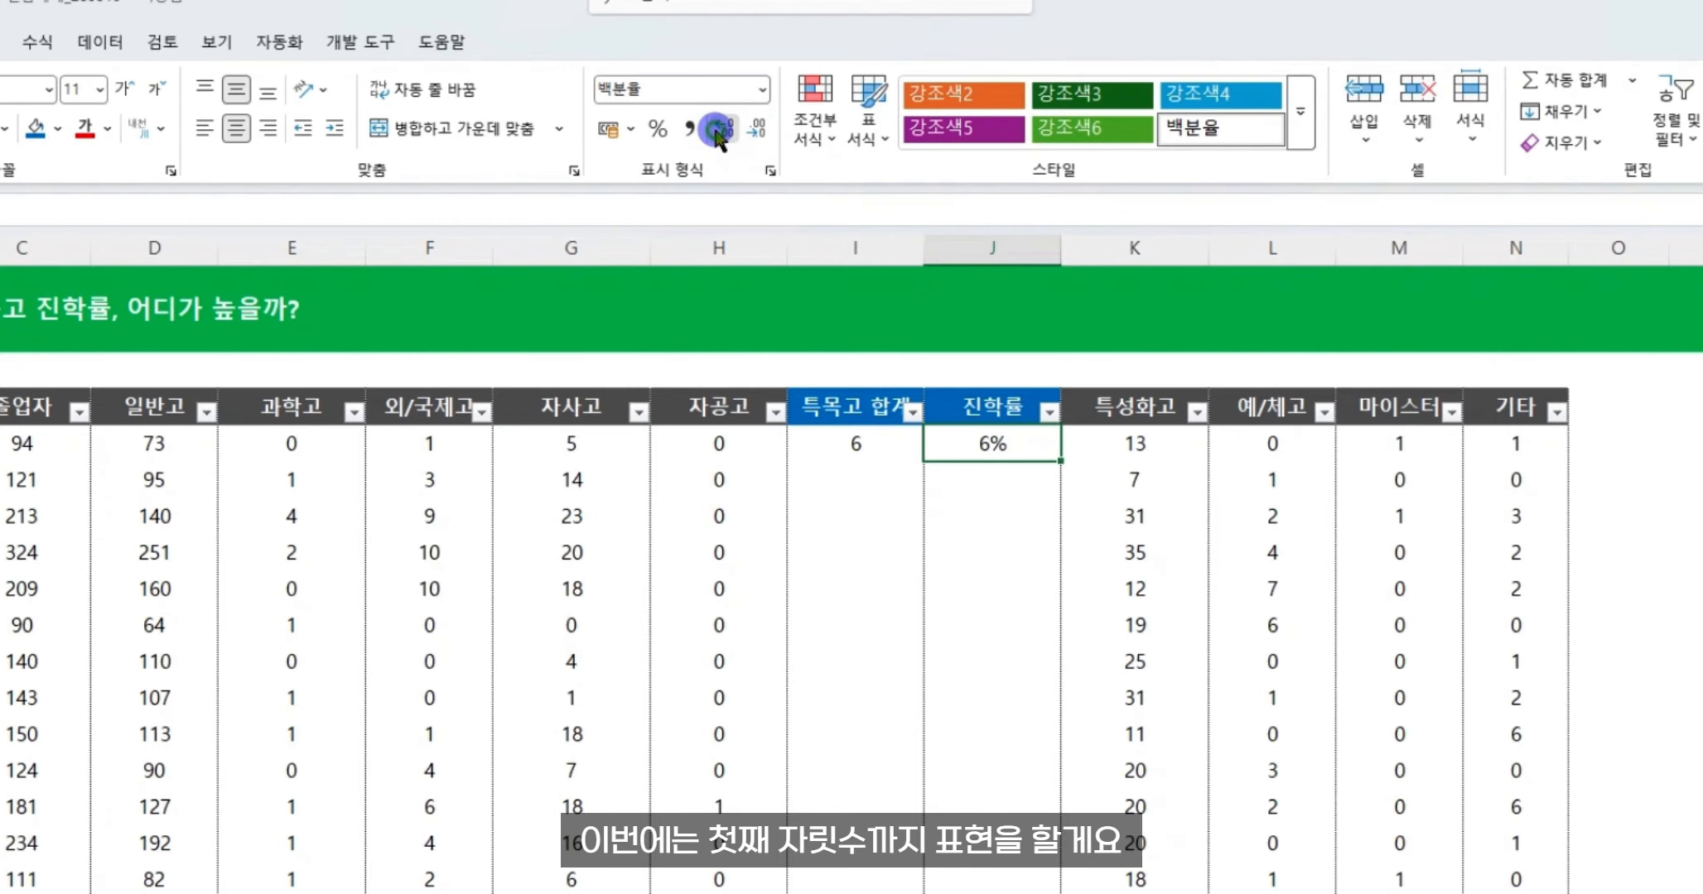
left_click(723, 128)
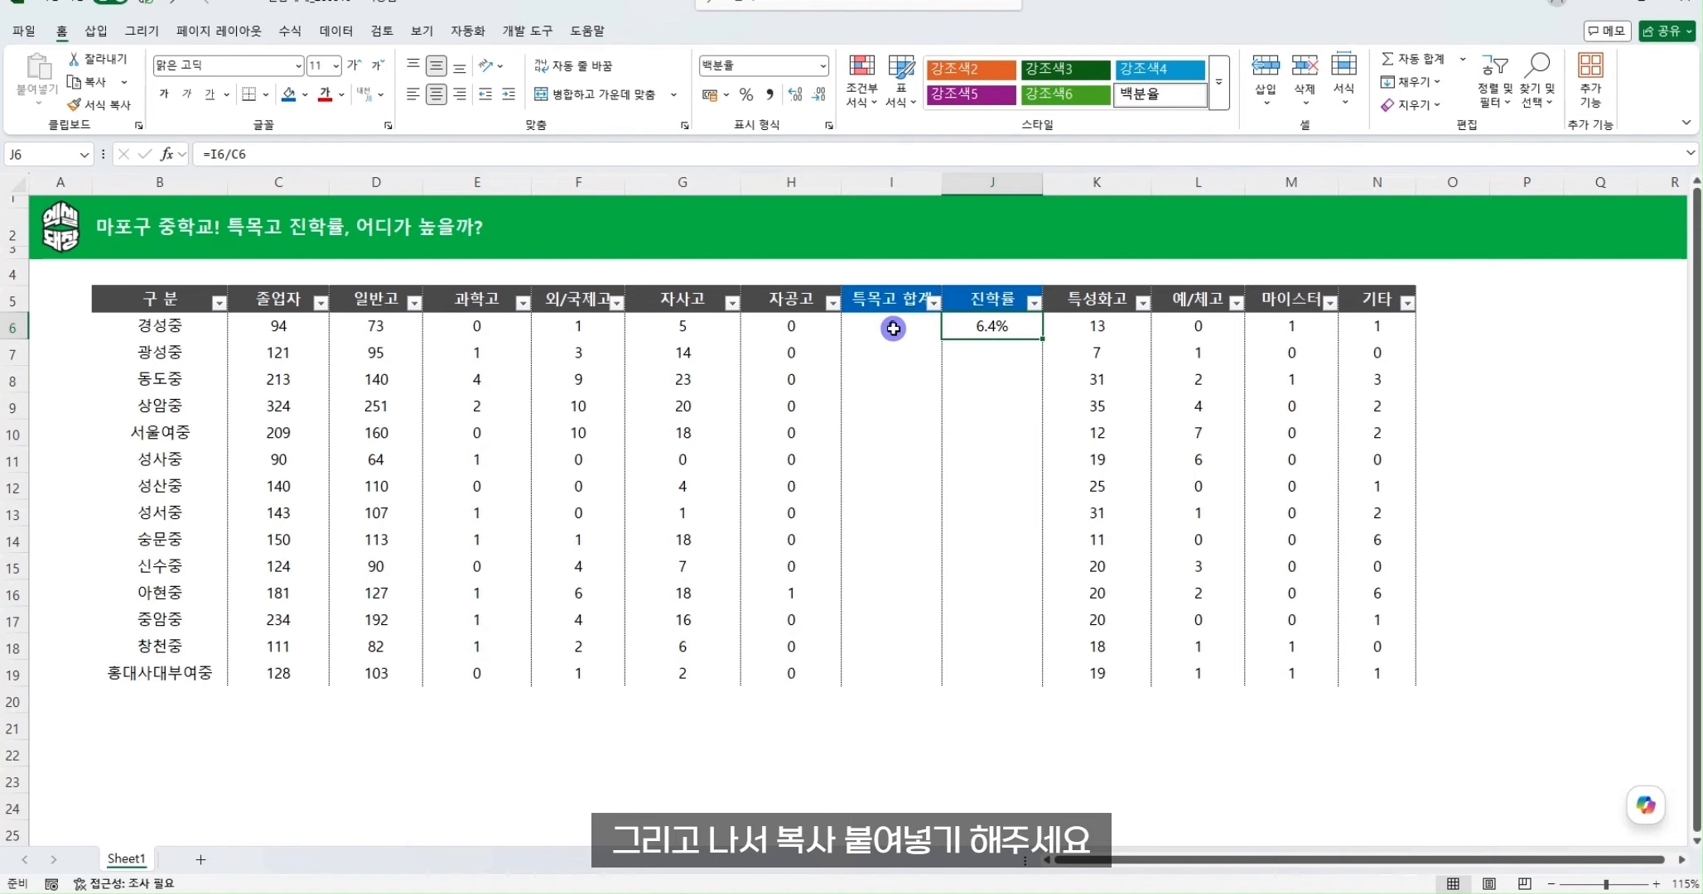
Copy the 특목고 합계 and 진학률 formulas in I6:J6 down through row 19
left_click(857, 447, "shift")
key("ctrl+c")
left_click(928, 675, "shift")
key("ctrl+v")
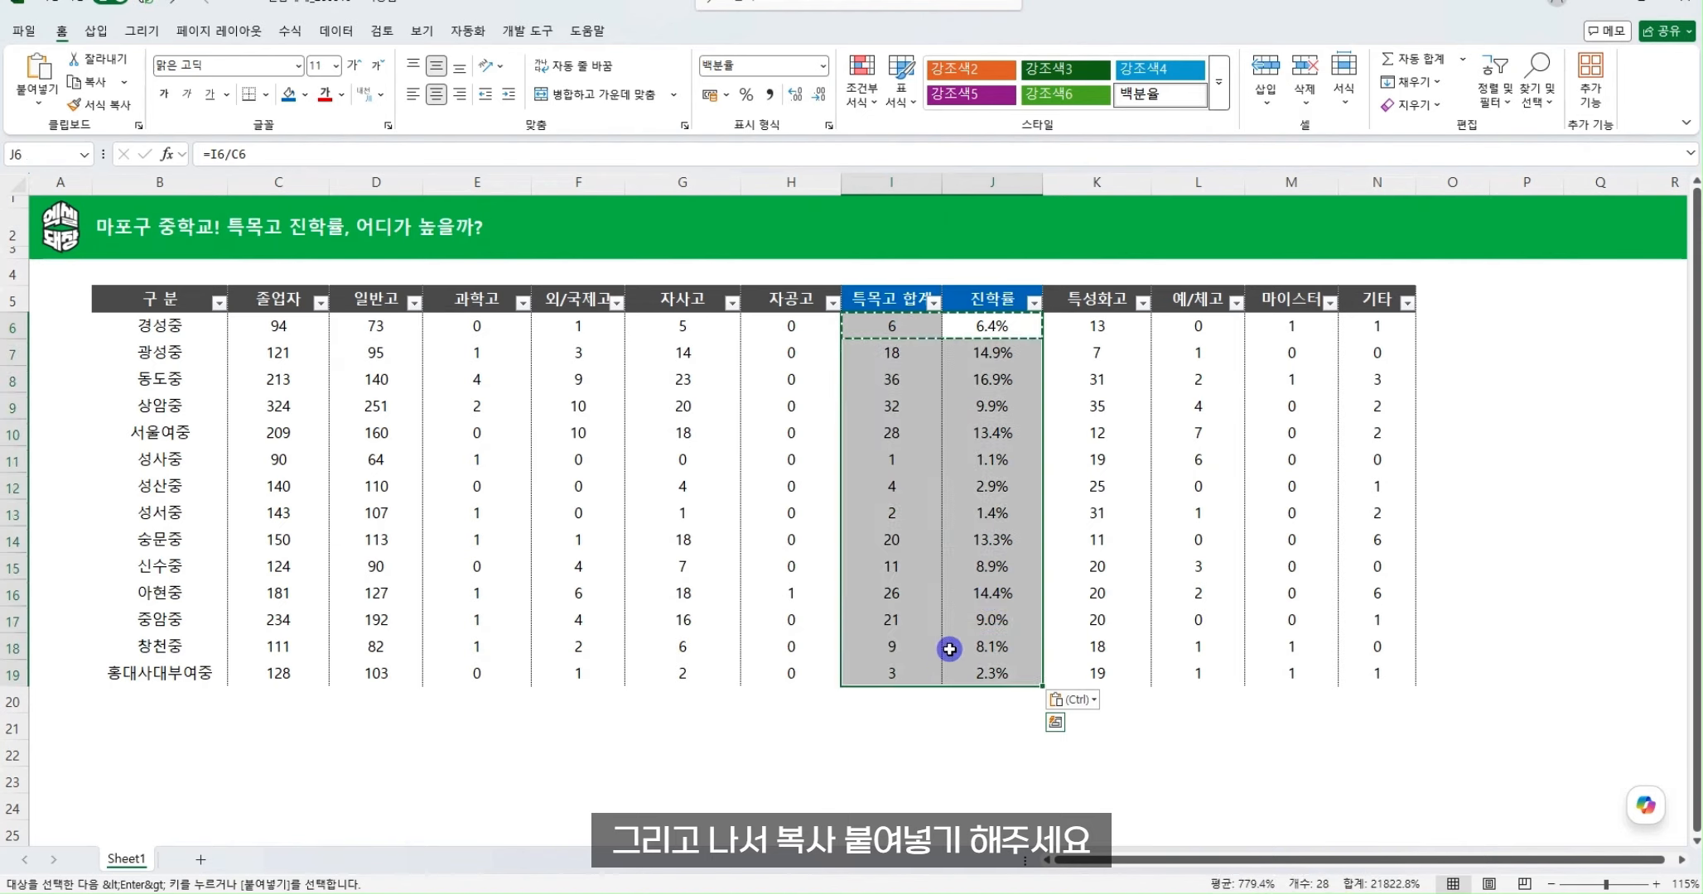
left_click(991, 593)
key("Escape")
Select the whole table, turn its header filters off, and turn them back on
left_click(1031, 303)
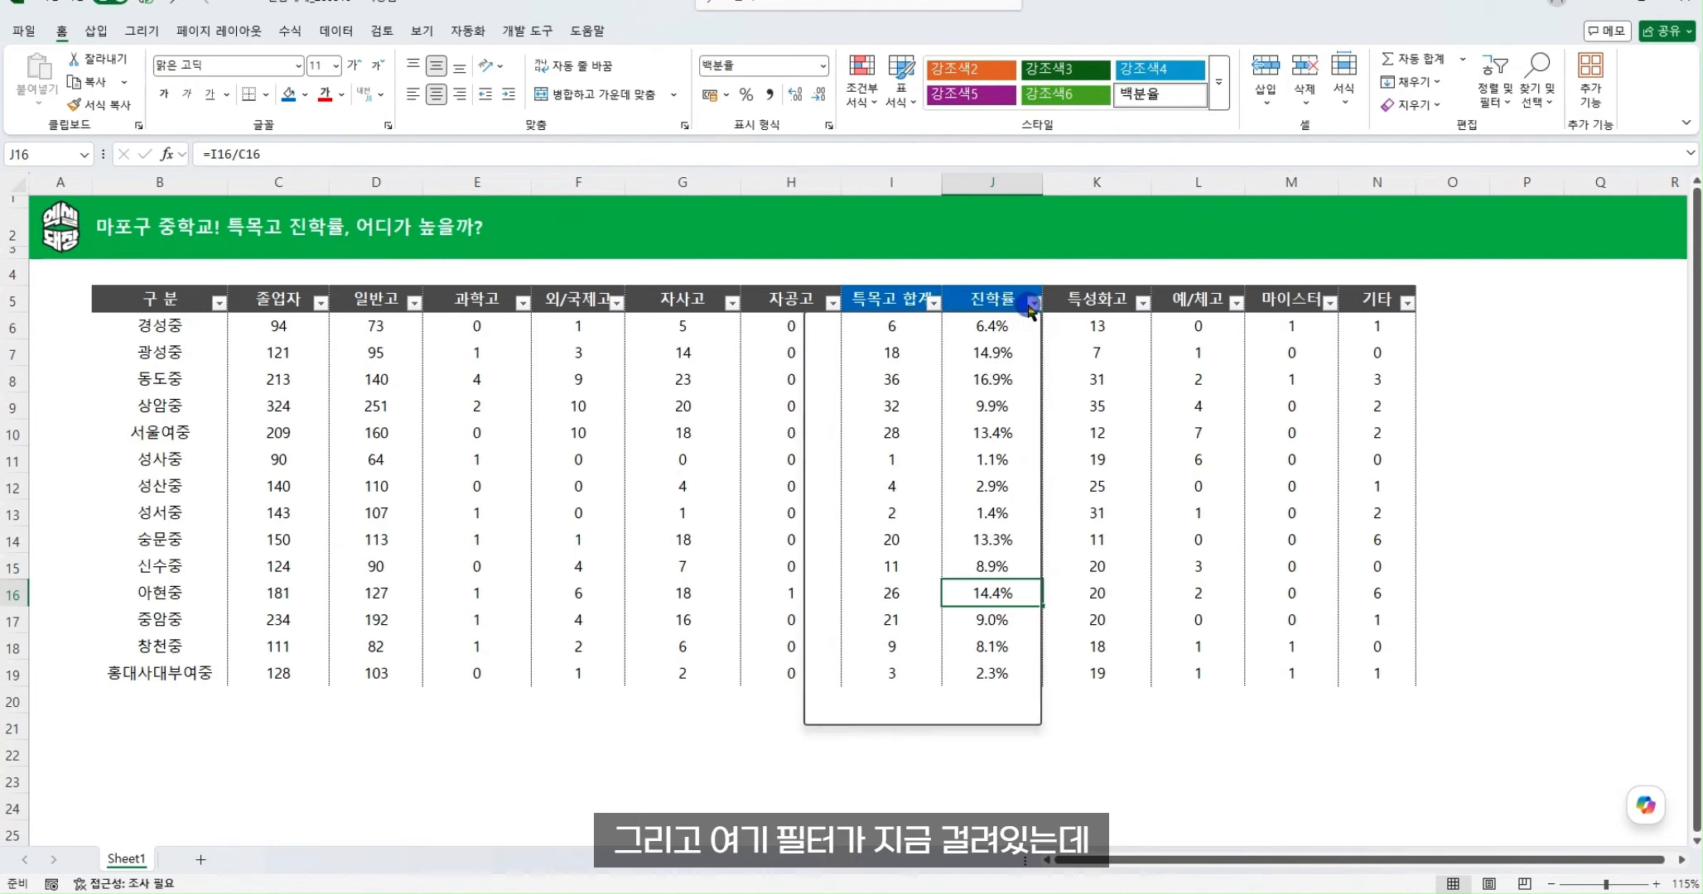
left_click(1073, 325)
left_click(1072, 325)
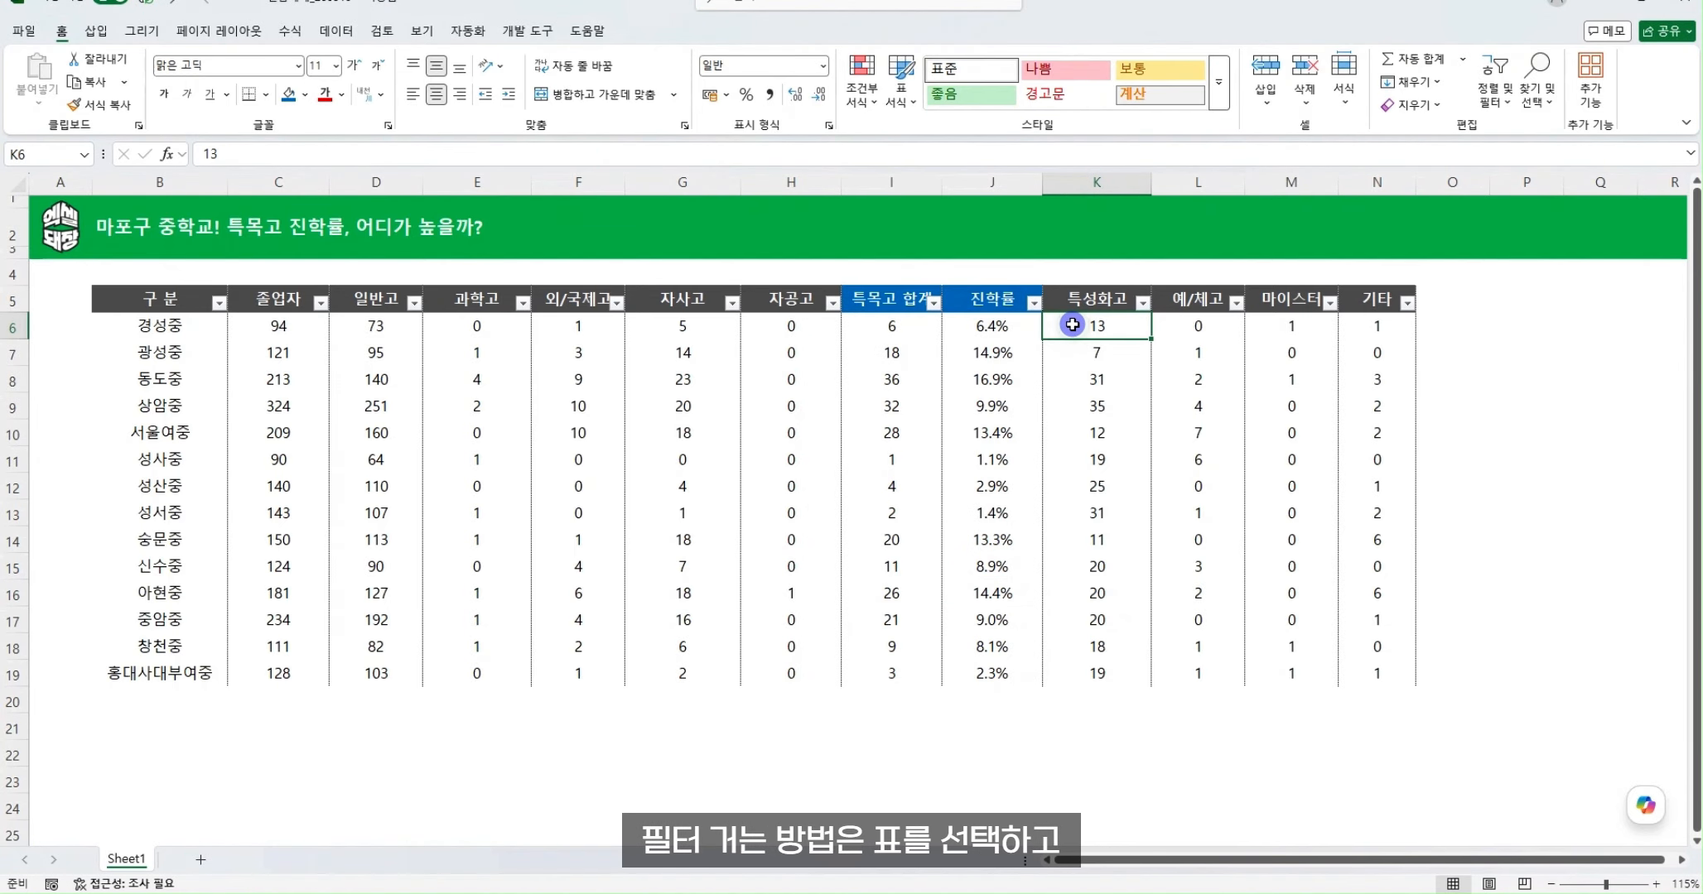
key("ctrl+a")
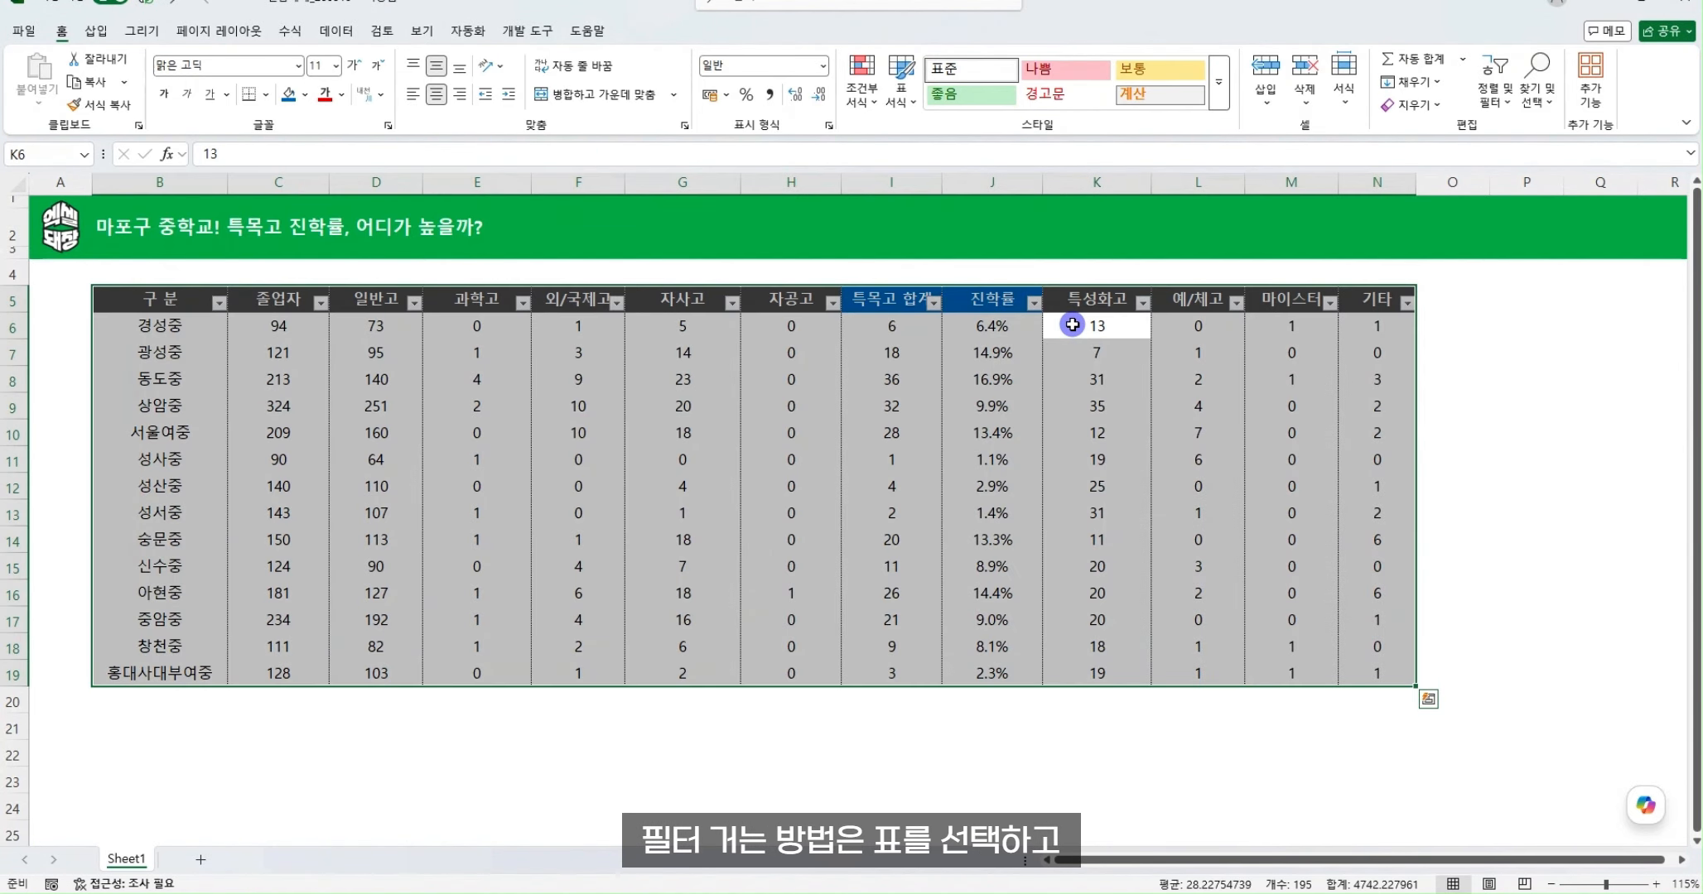
key("ctrl+shift+l")
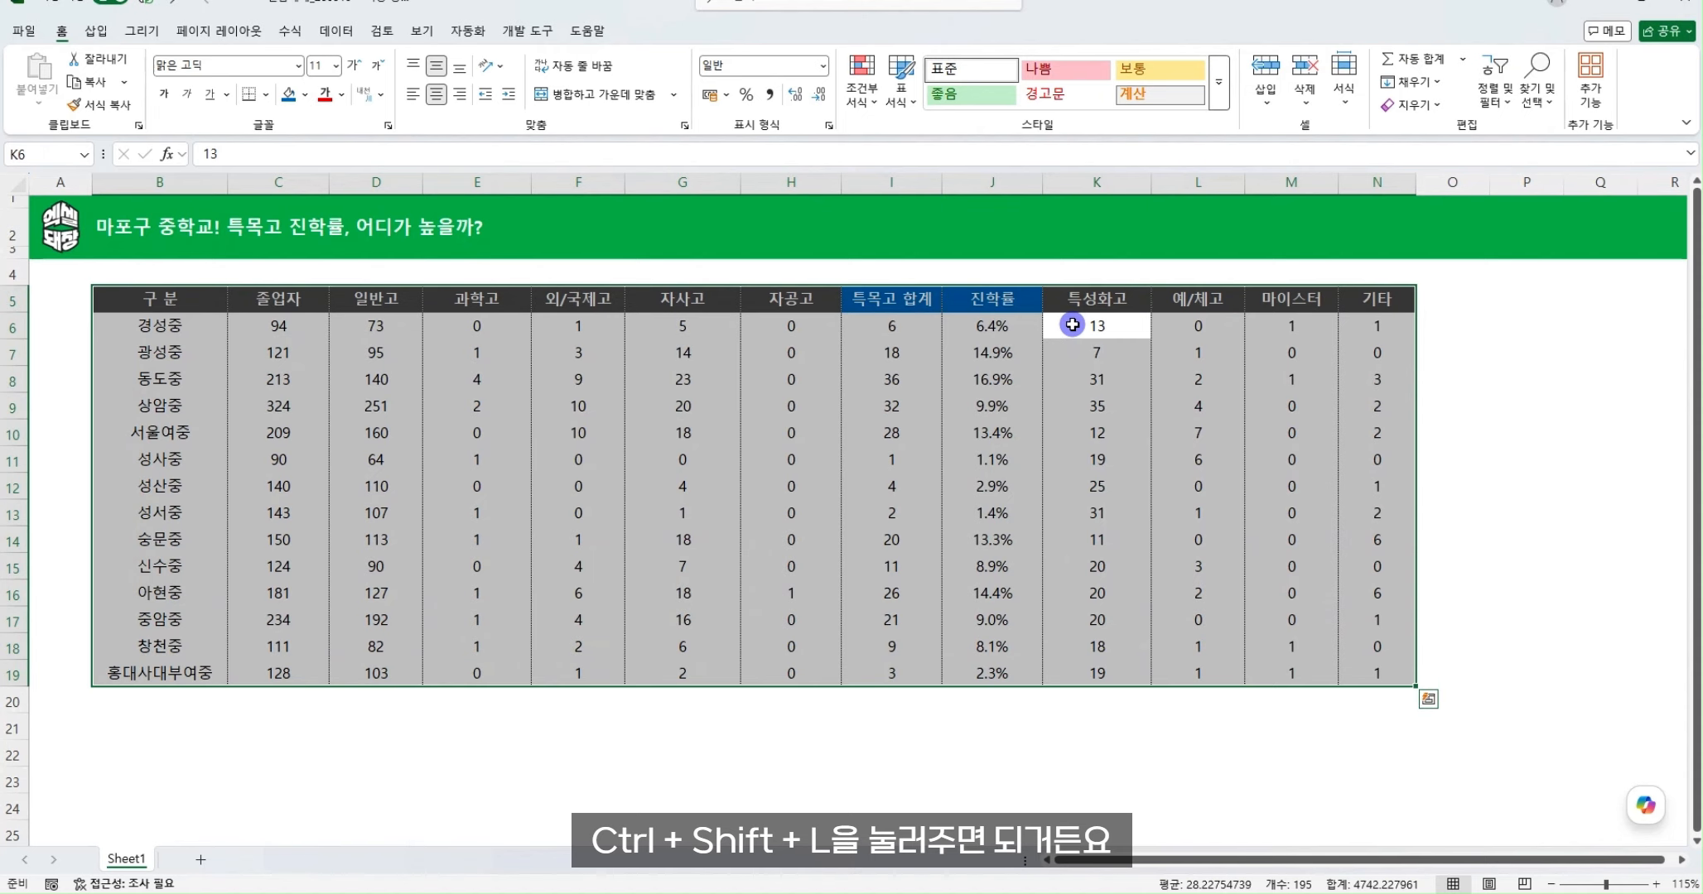
key("ctrl+shift+l")
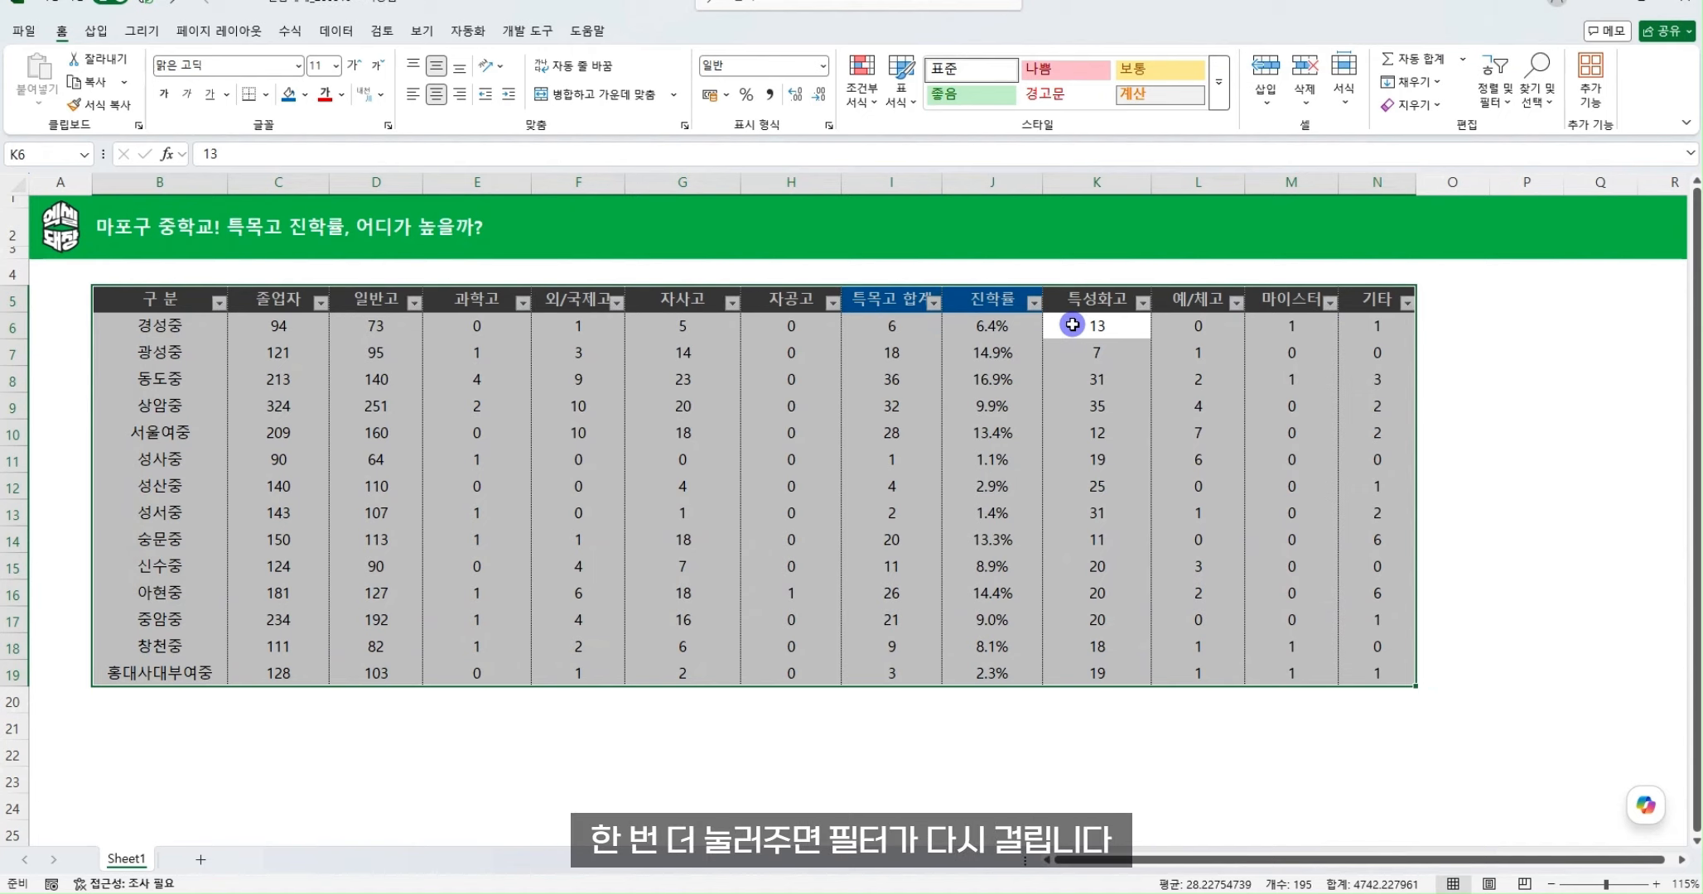
Sort the table by the 진학률 column in descending order
left_click(1030, 375)
left_click(1034, 305)
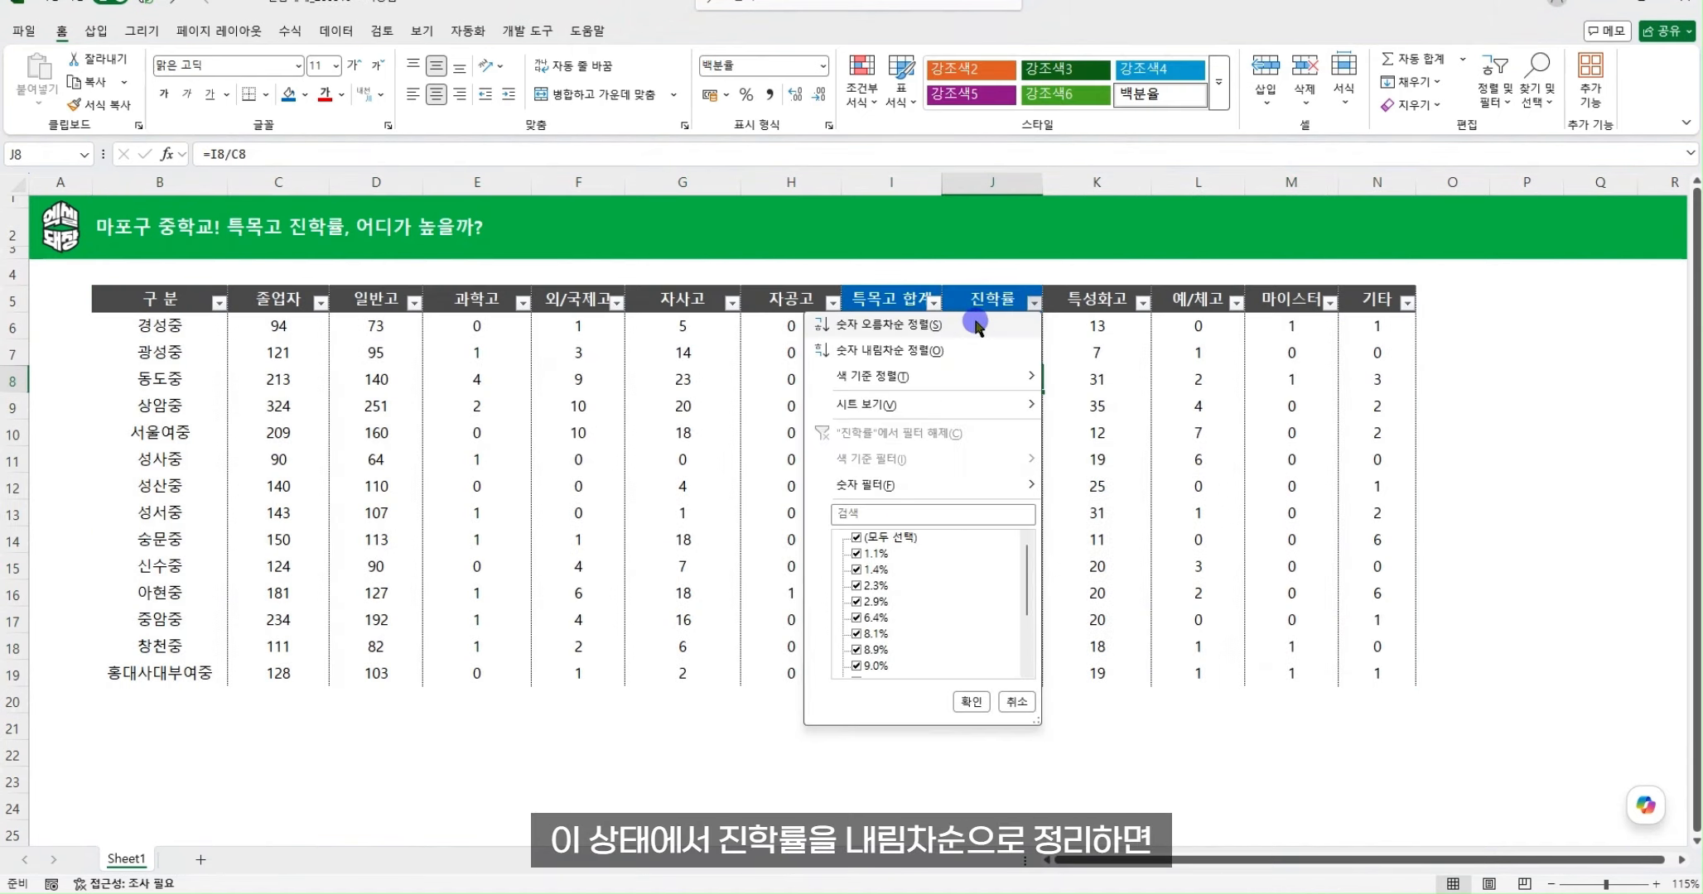
left_click(985, 342)
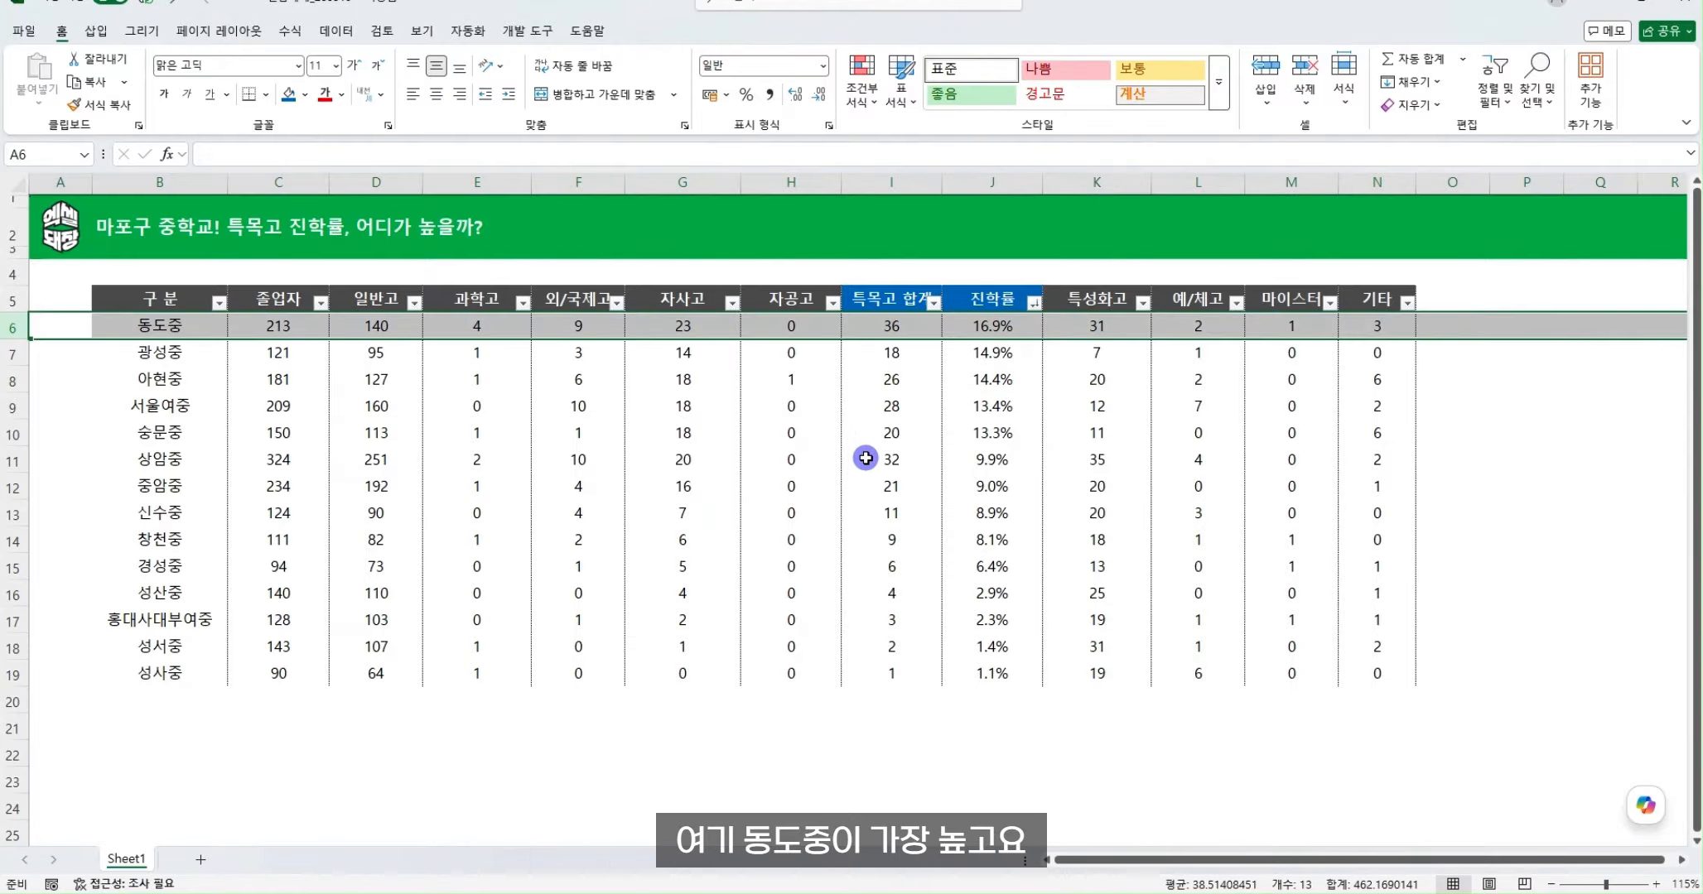
Examine the highest-ranked schools and their 진학률 values, plus the 과학고, 외/국제고, 자사고 and 자공고 headers
left_click(184, 335)
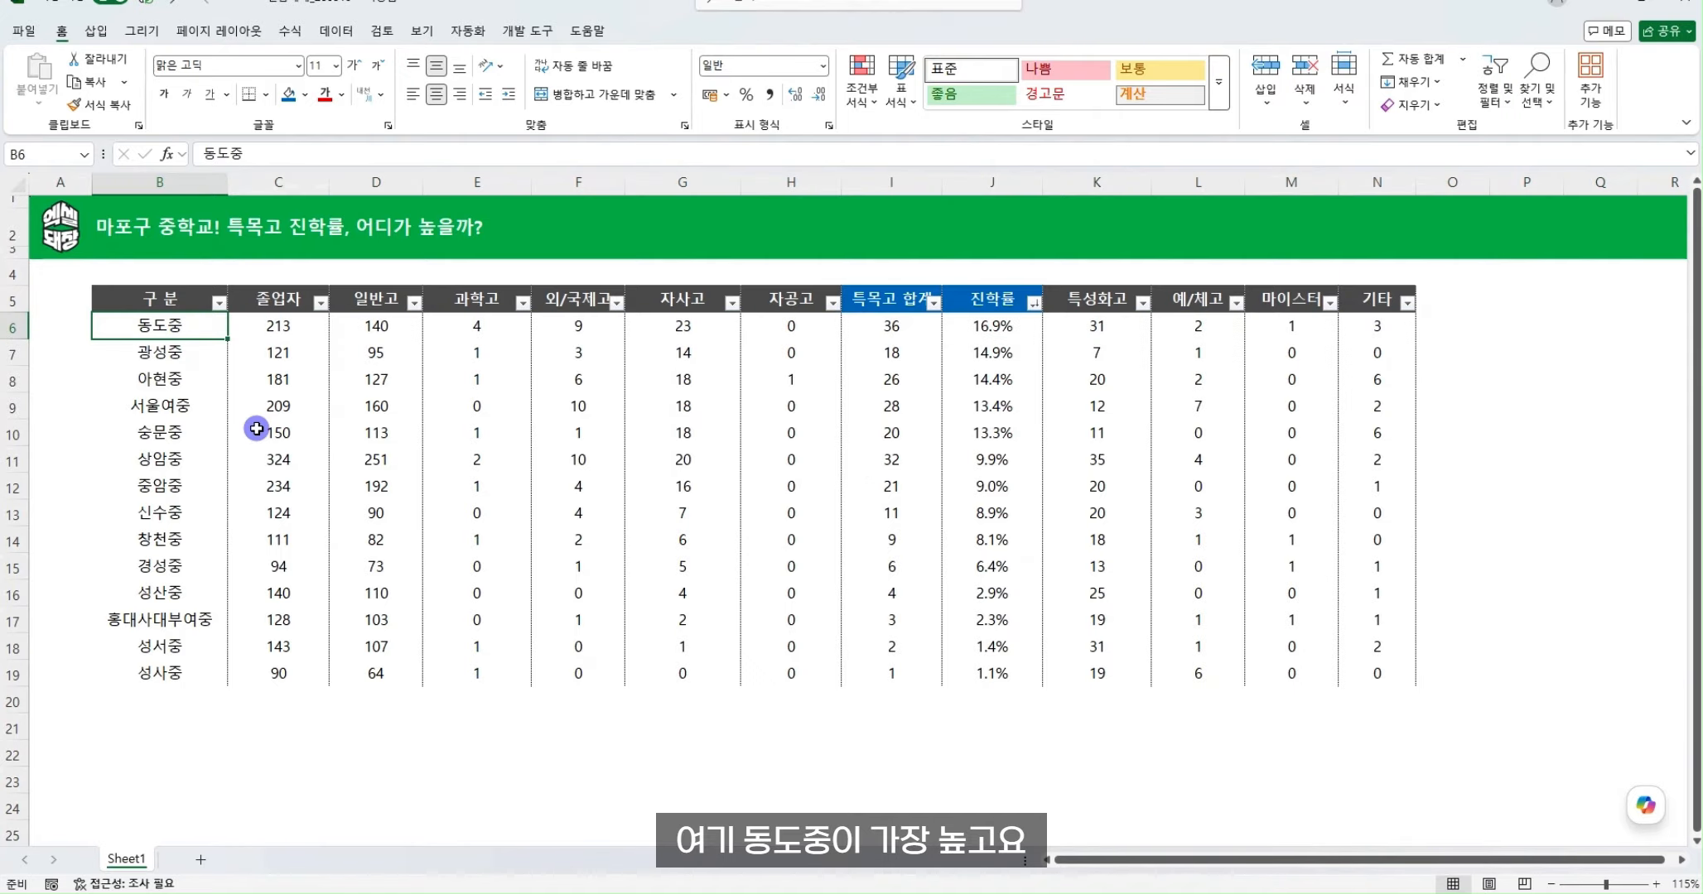
left_click(187, 358)
left_click(193, 386)
left_click(193, 406)
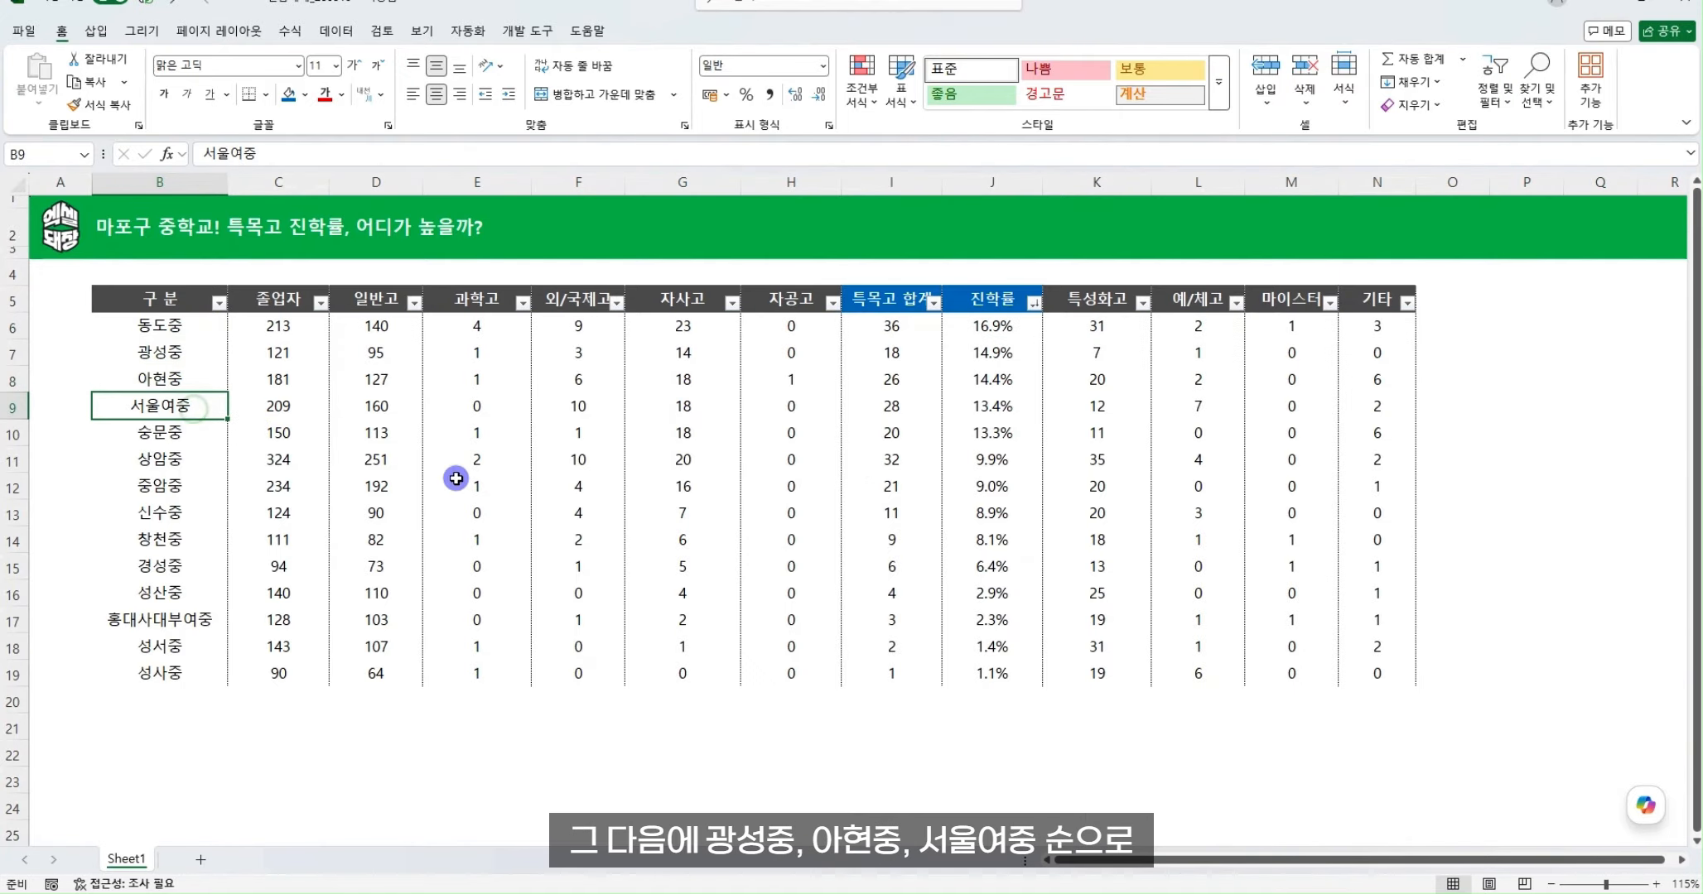
left_click(1000, 329)
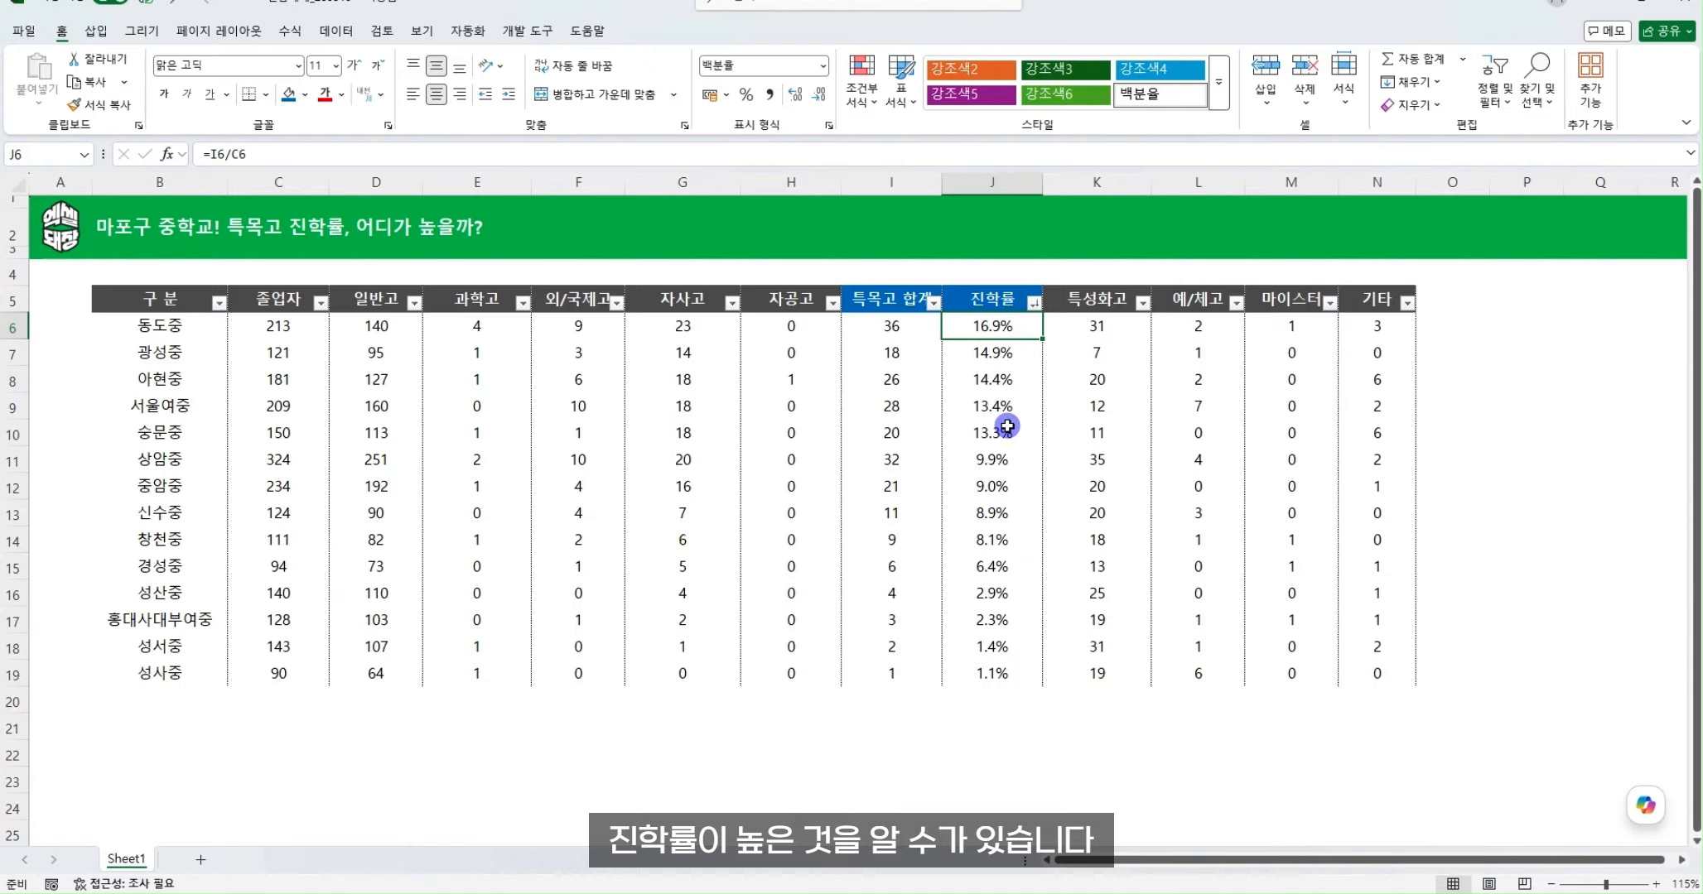
left_click(998, 570, "shift")
left_click(892, 406)
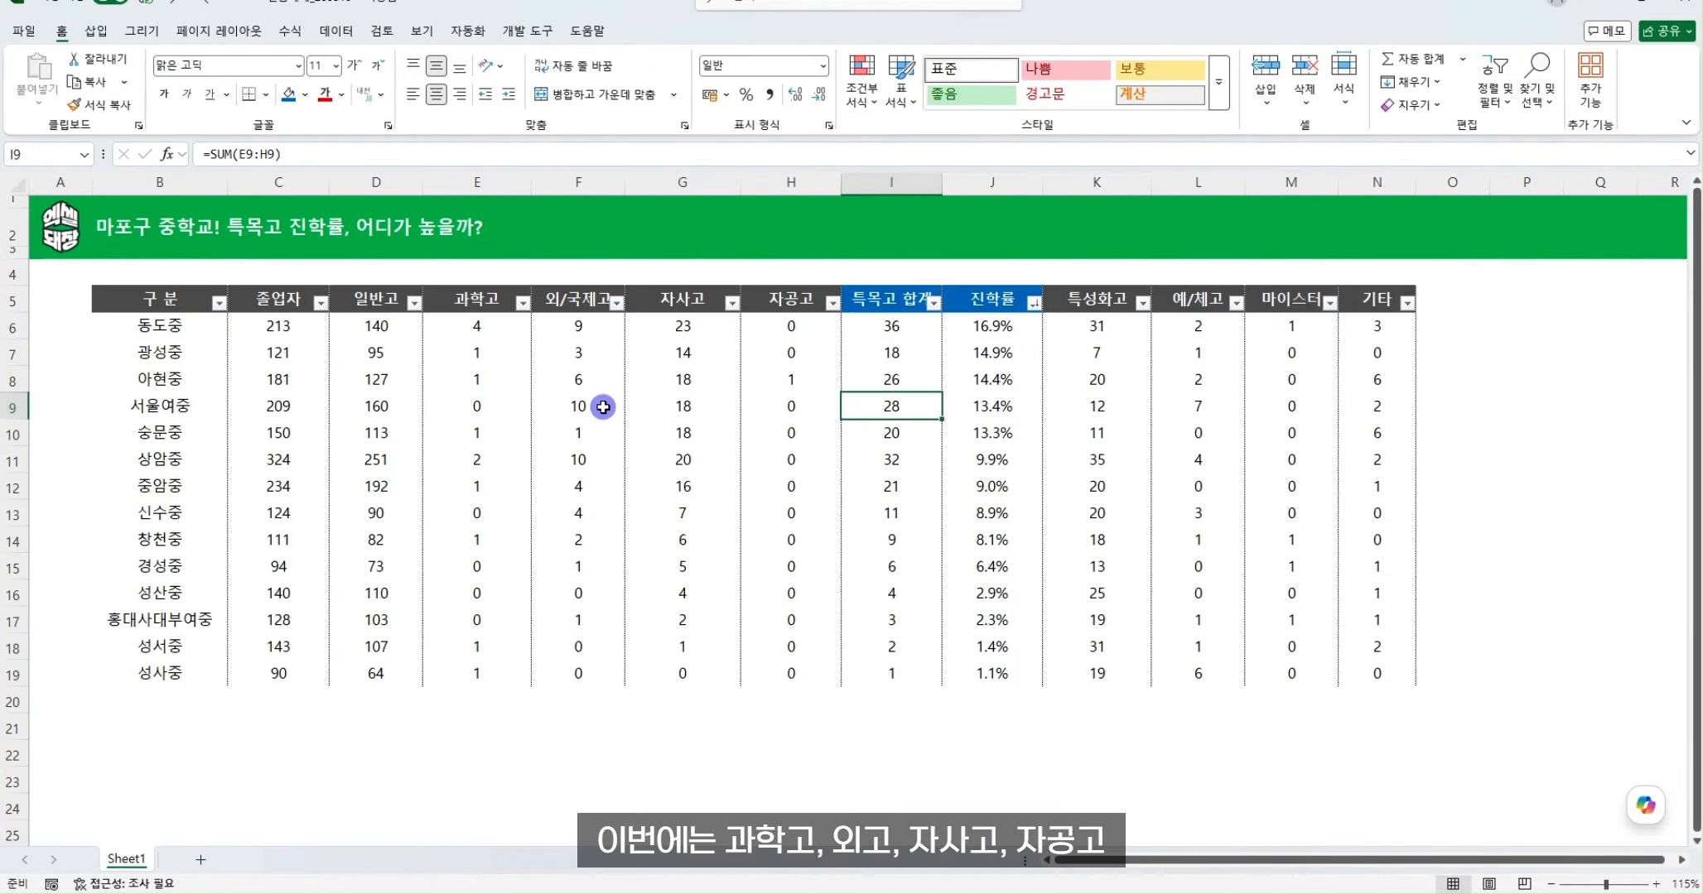
left_click(473, 306)
left_click(582, 302, "ctrl")
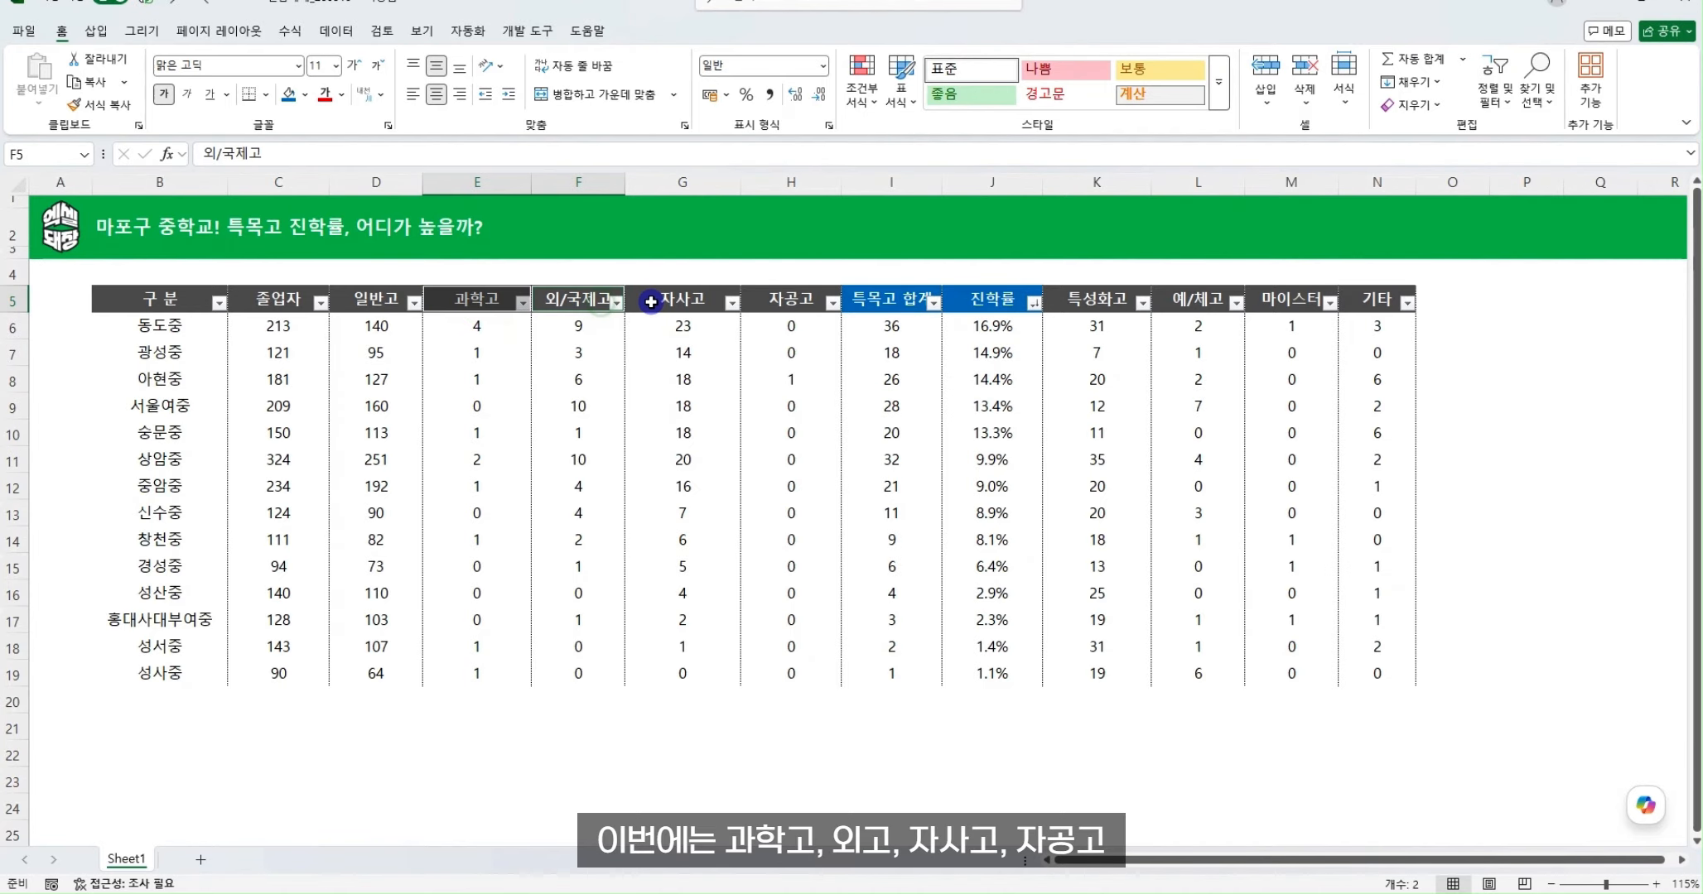
left_click(679, 302, "ctrl")
left_click(773, 303, "ctrl")
left_click(774, 303)
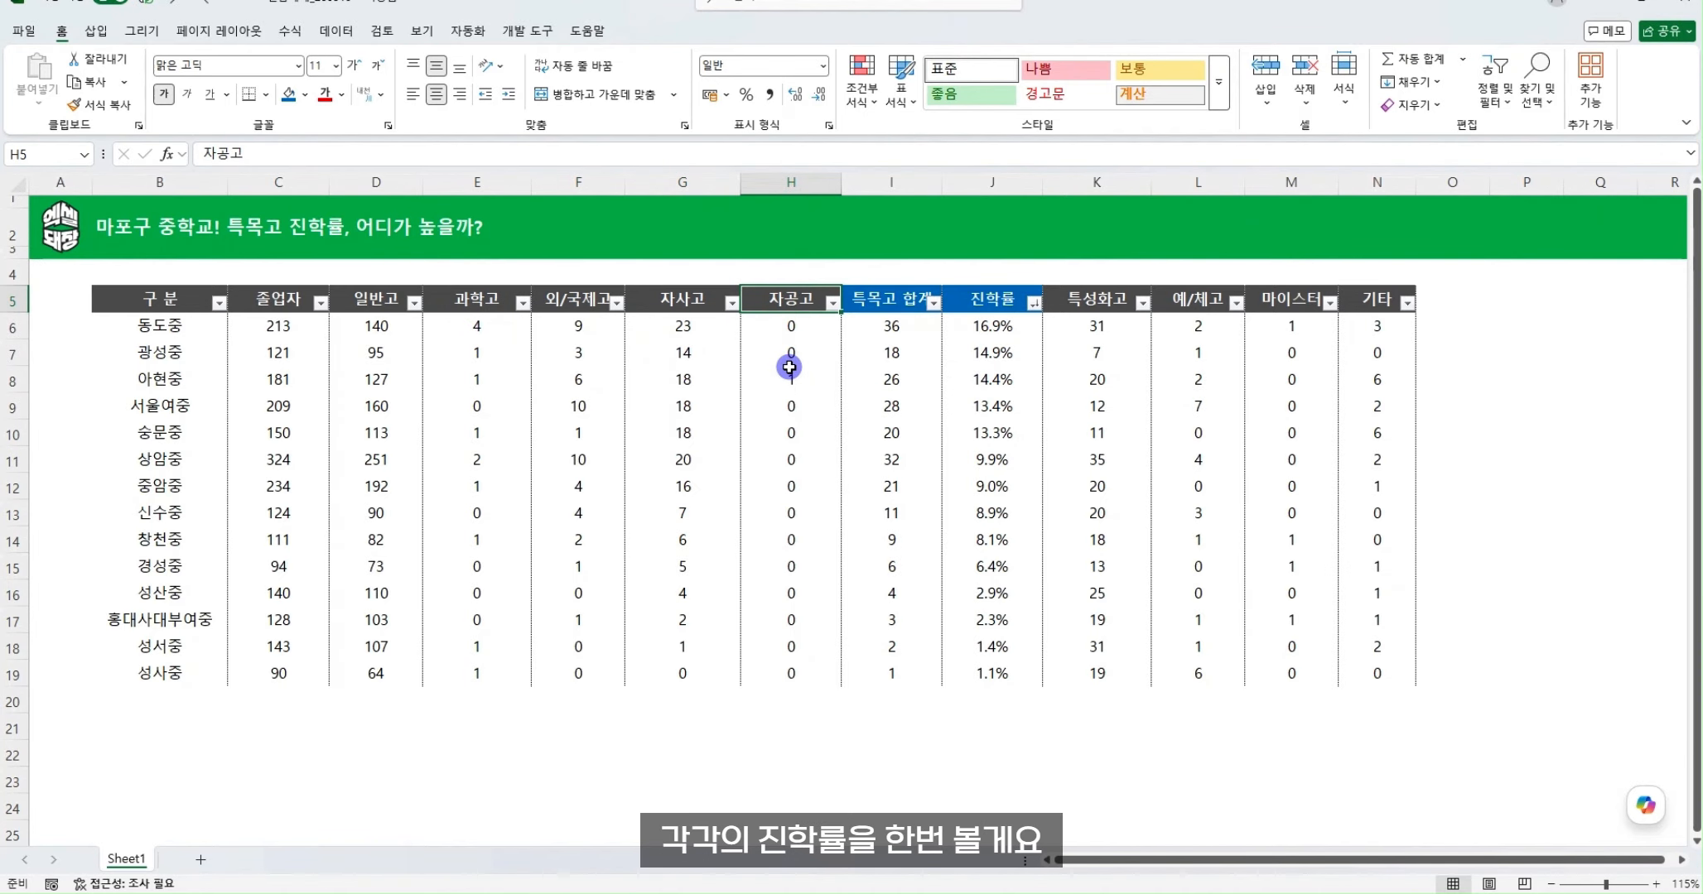
Insert four blank columns before the 특목고 합계 column
left_click(891, 181)
right_click(891, 181)
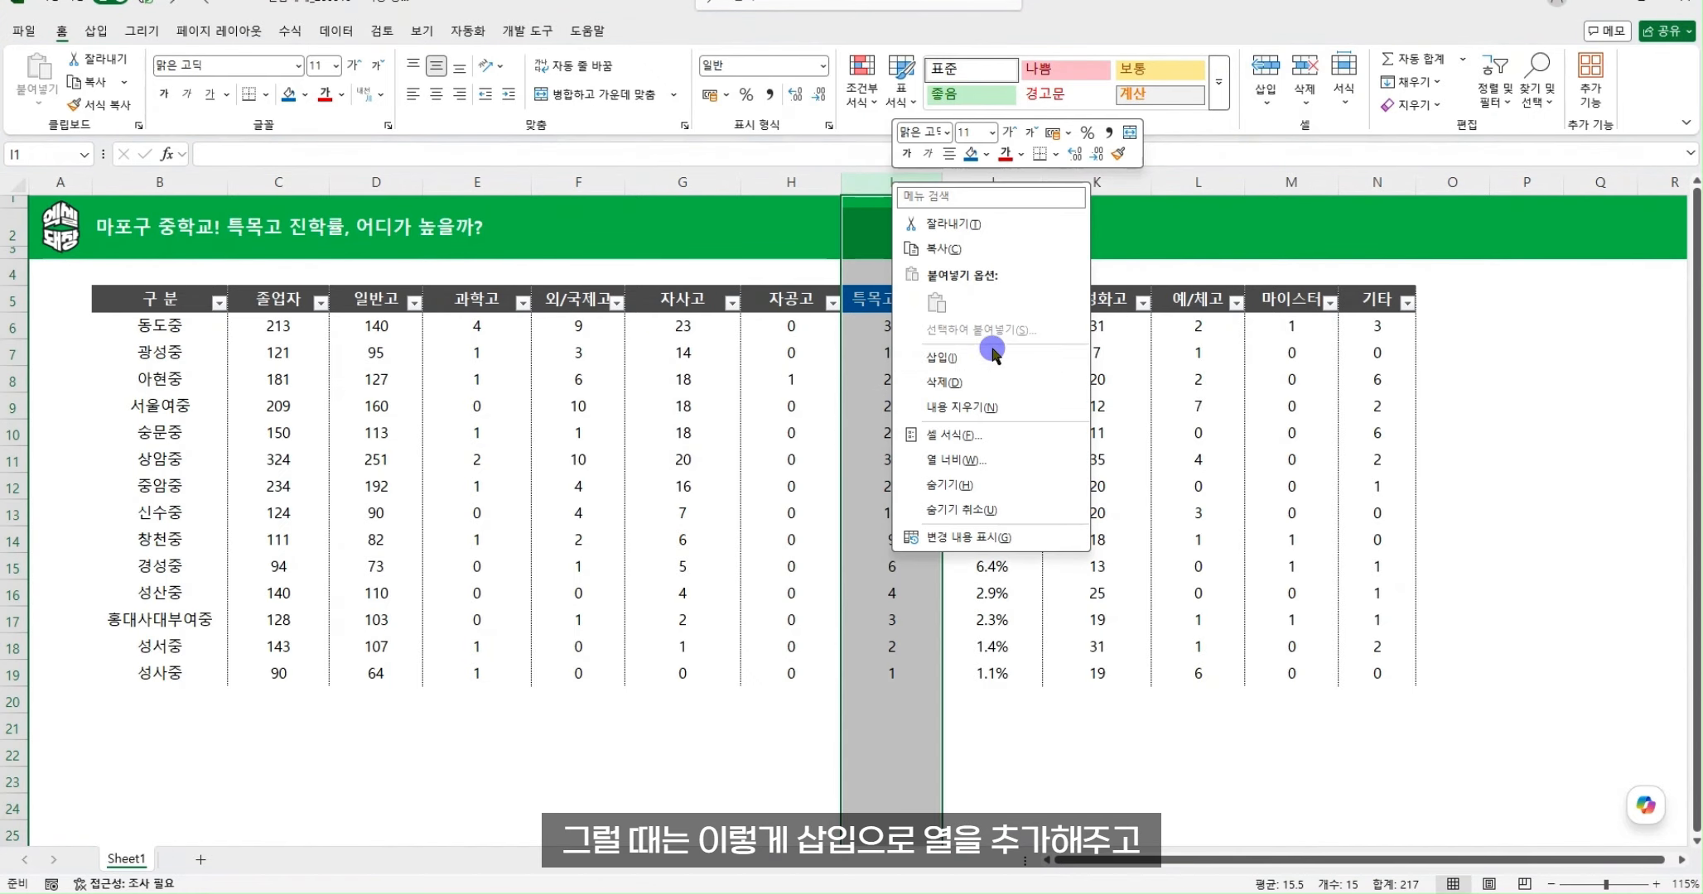
left_click(990, 355)
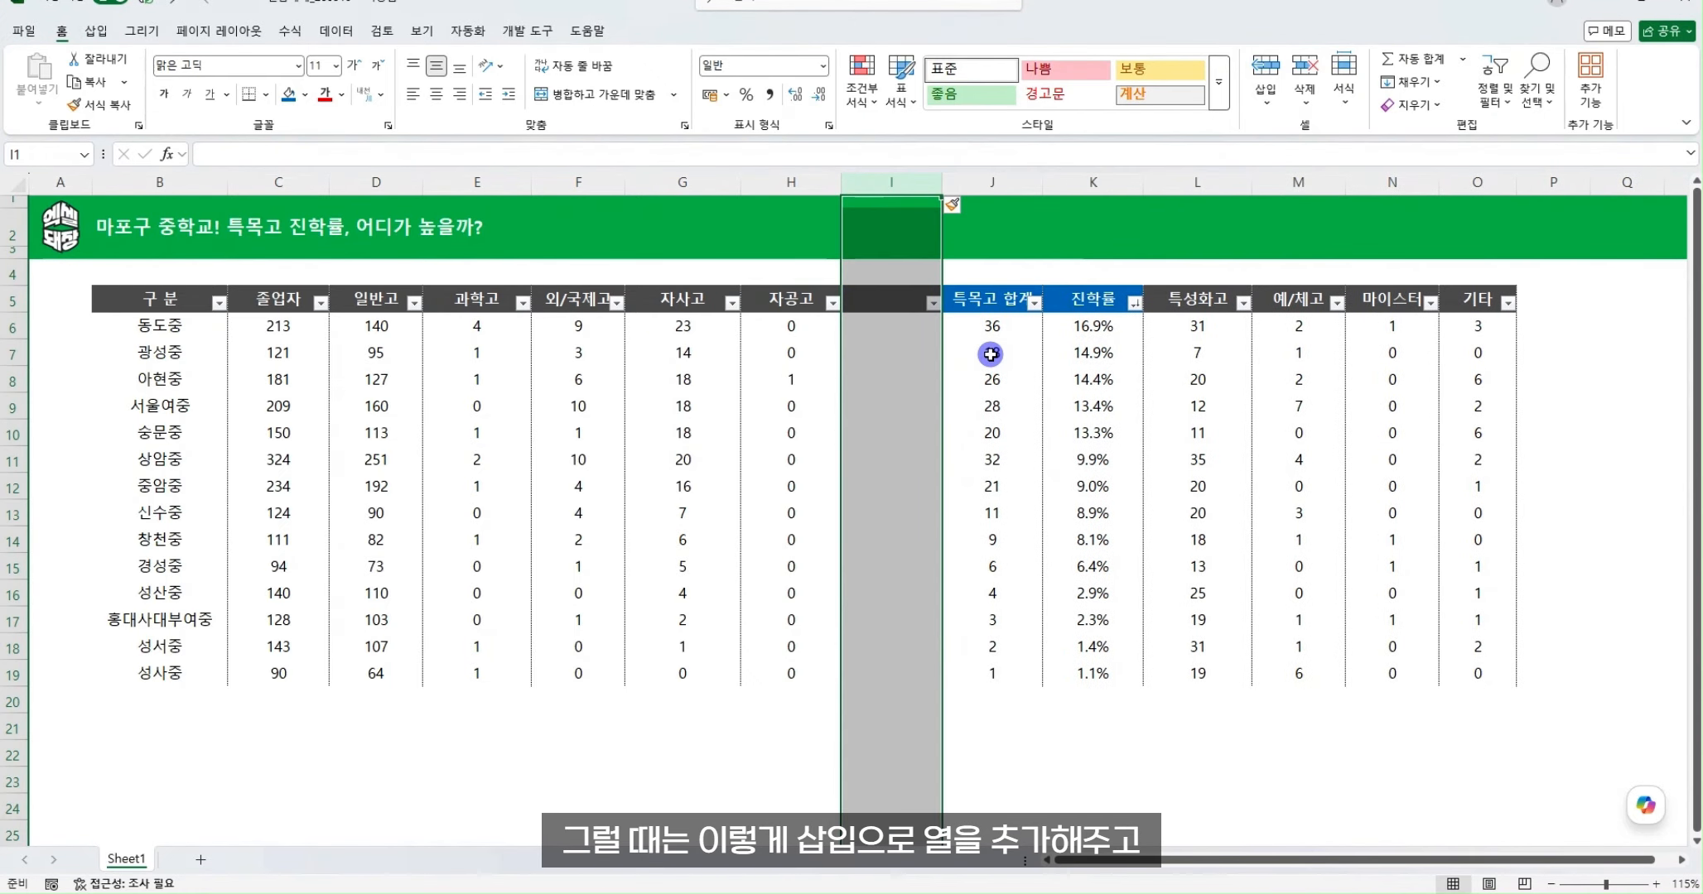
key("F4")
key("F4")
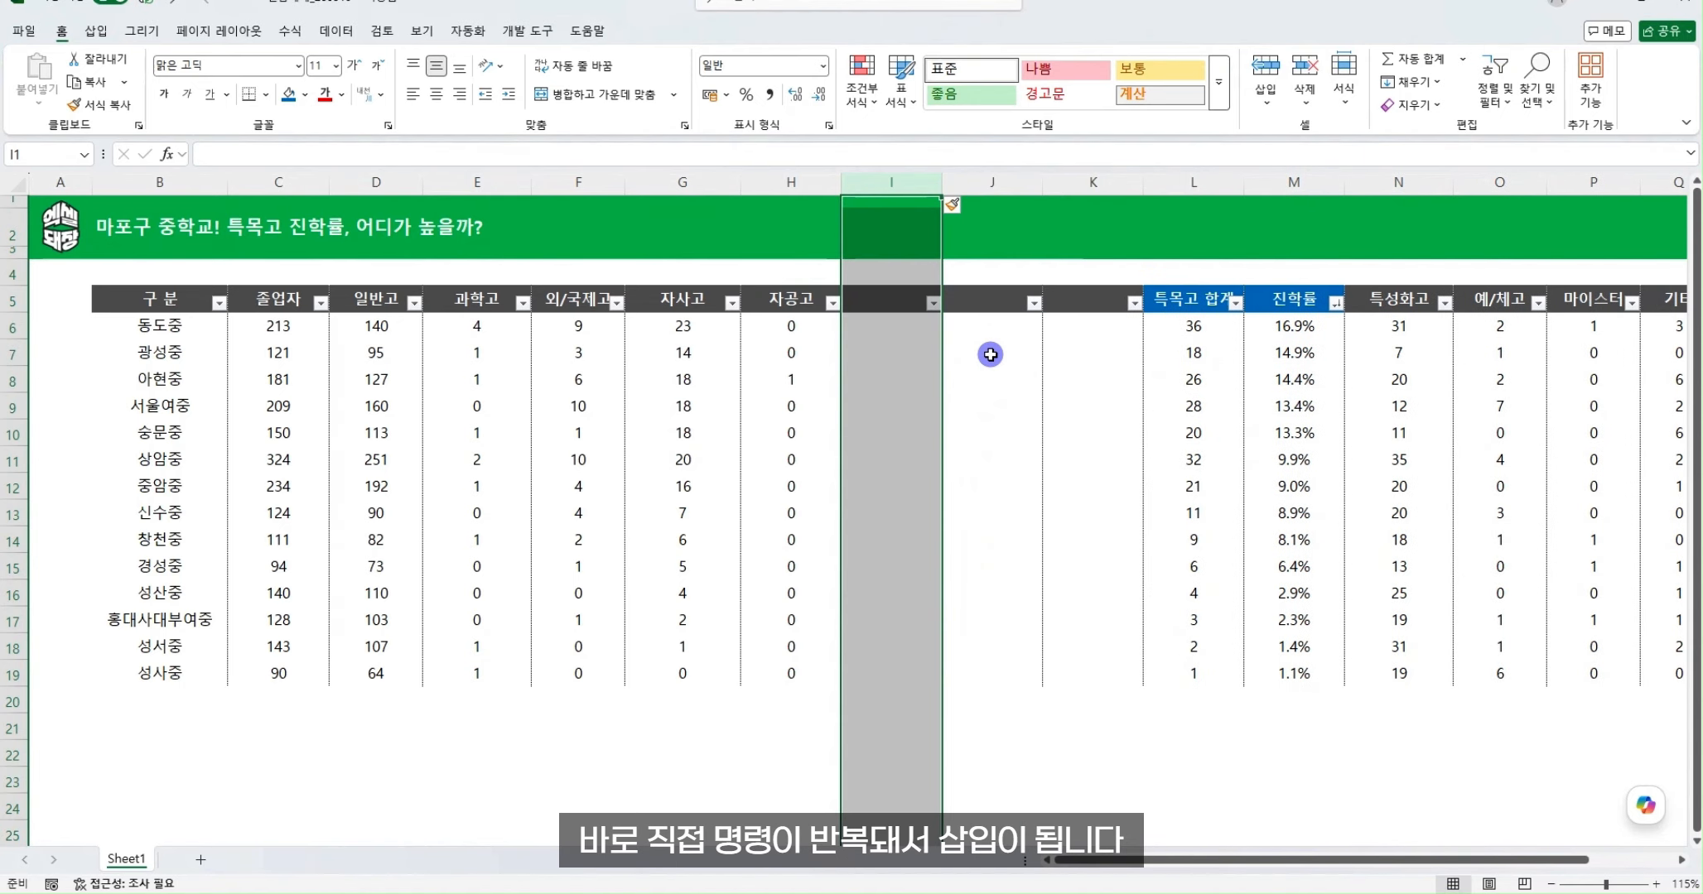
key("F4")
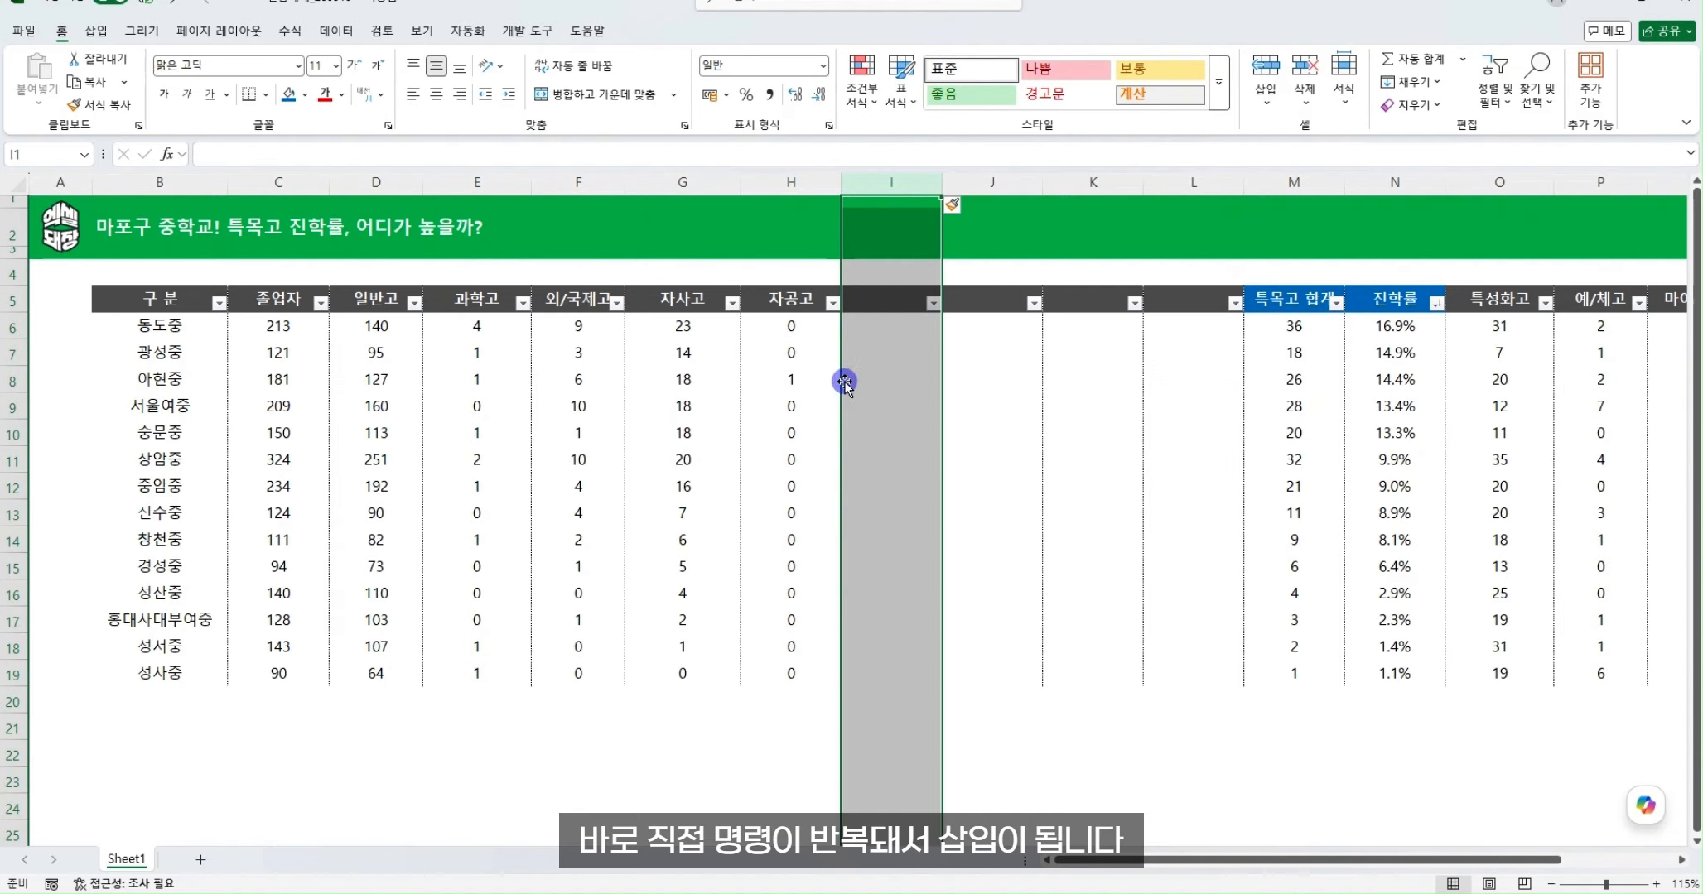
left_click(907, 371)
Fill the four new header cells I5:L5 with the standard green color
left_click(1173, 301)
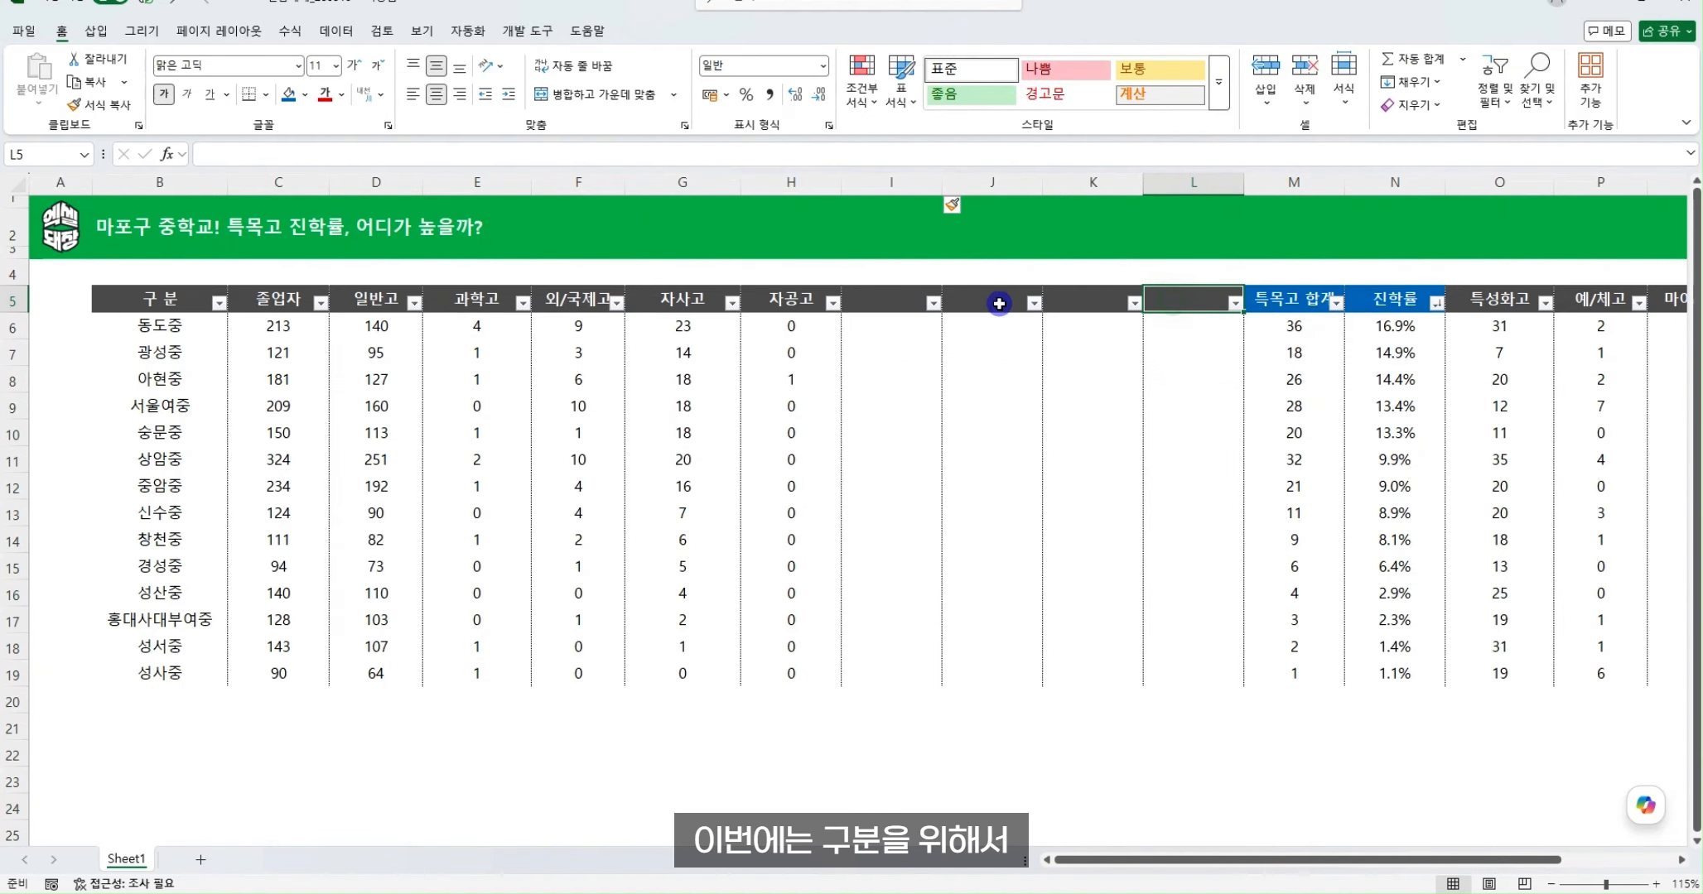
left_click_drag(999, 303, 928, 304)
left_click(304, 95)
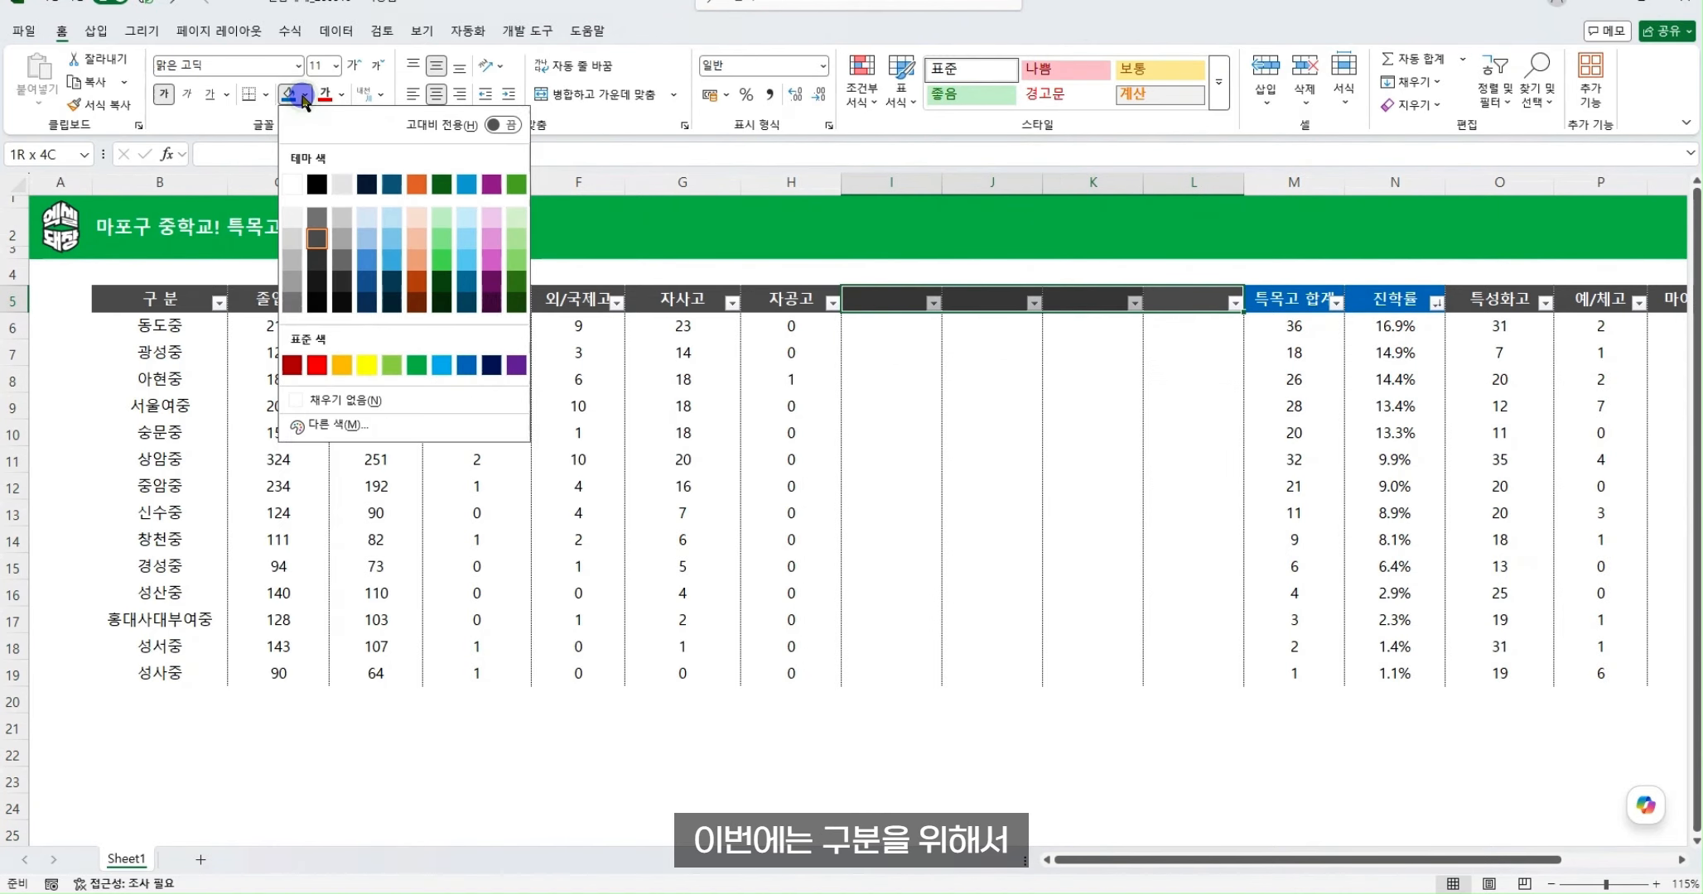
left_click(416, 367)
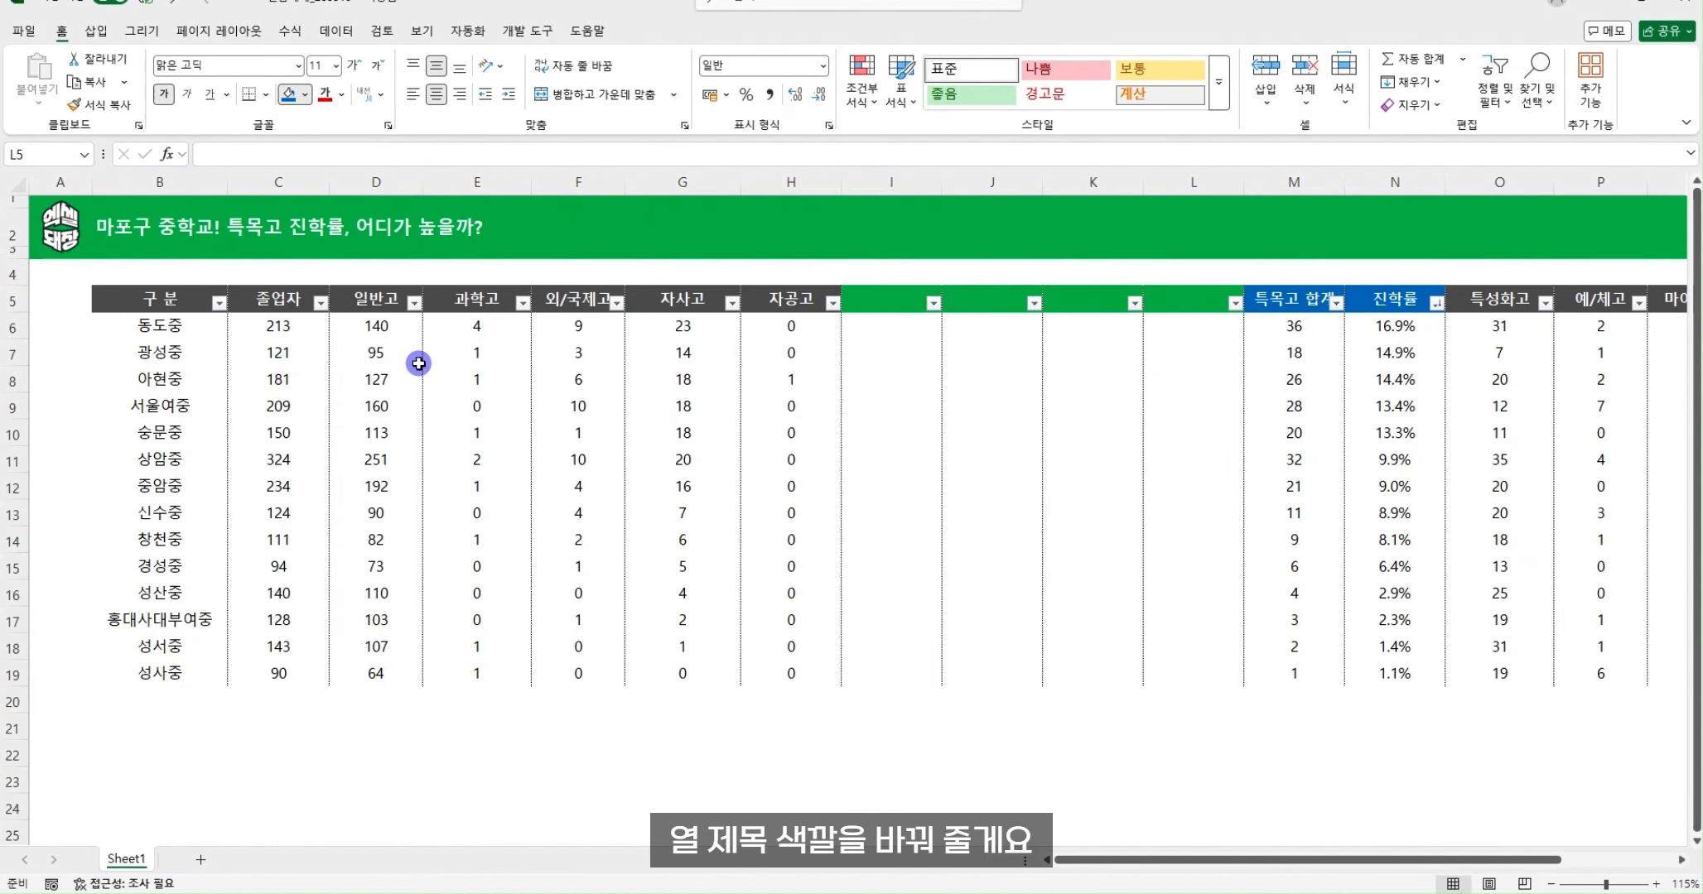
left_click(877, 359)
Title the new columns in I5:L5 과고 진학률, 외/국 진학률, 자사고 진학률 and 자공고 진학률
left_click(878, 298)
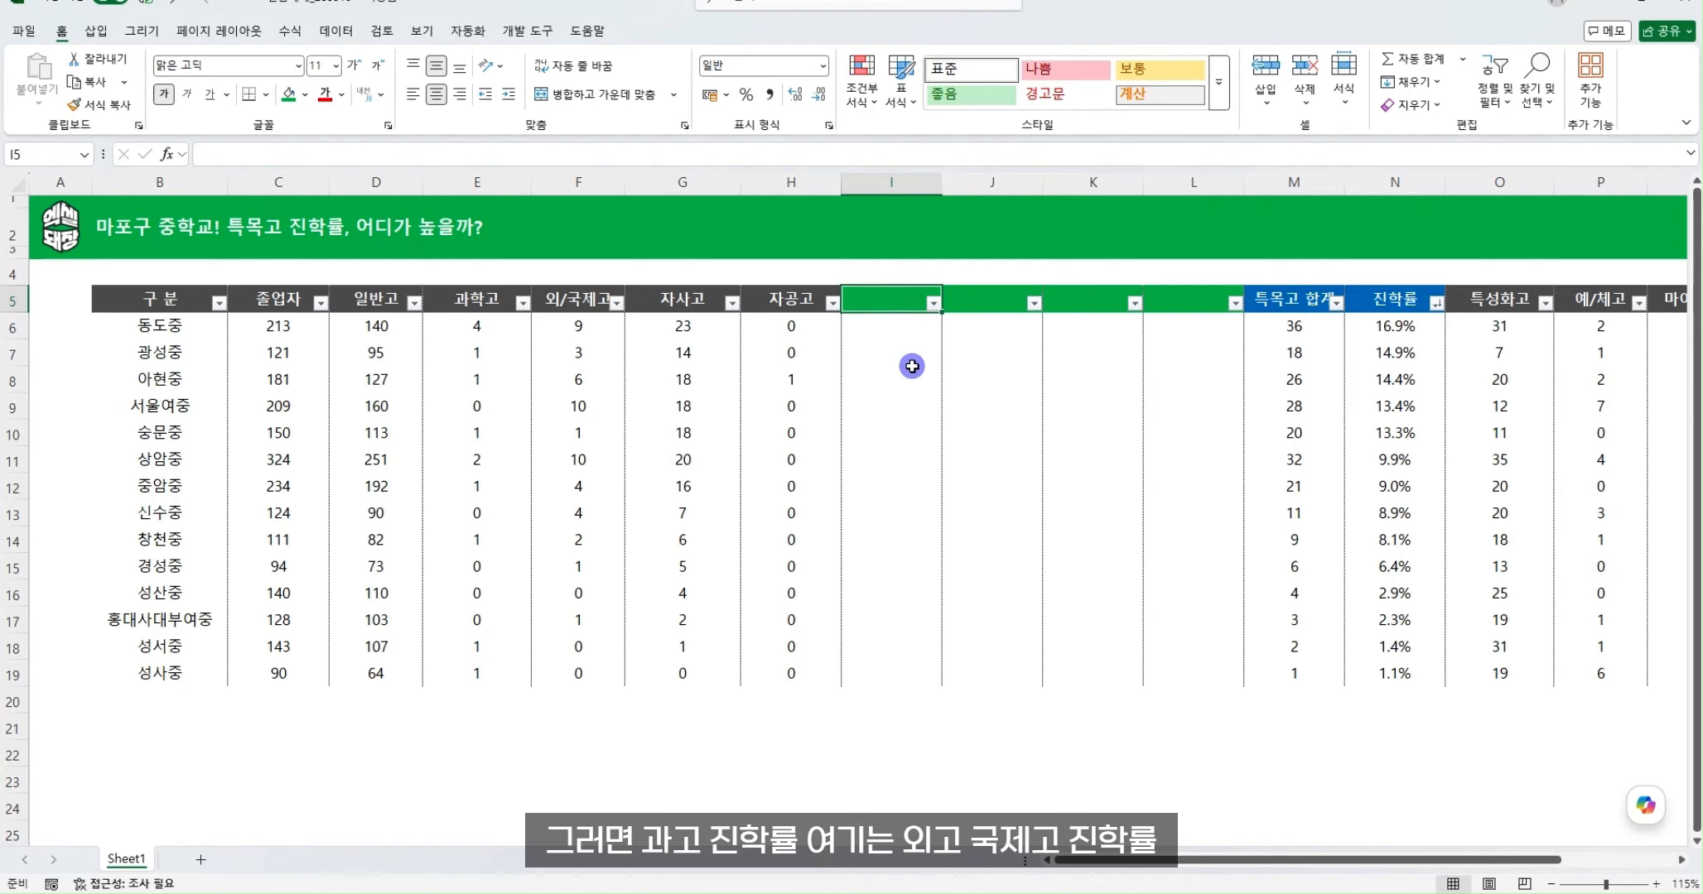
type("과고 진학률")
key("Tab")
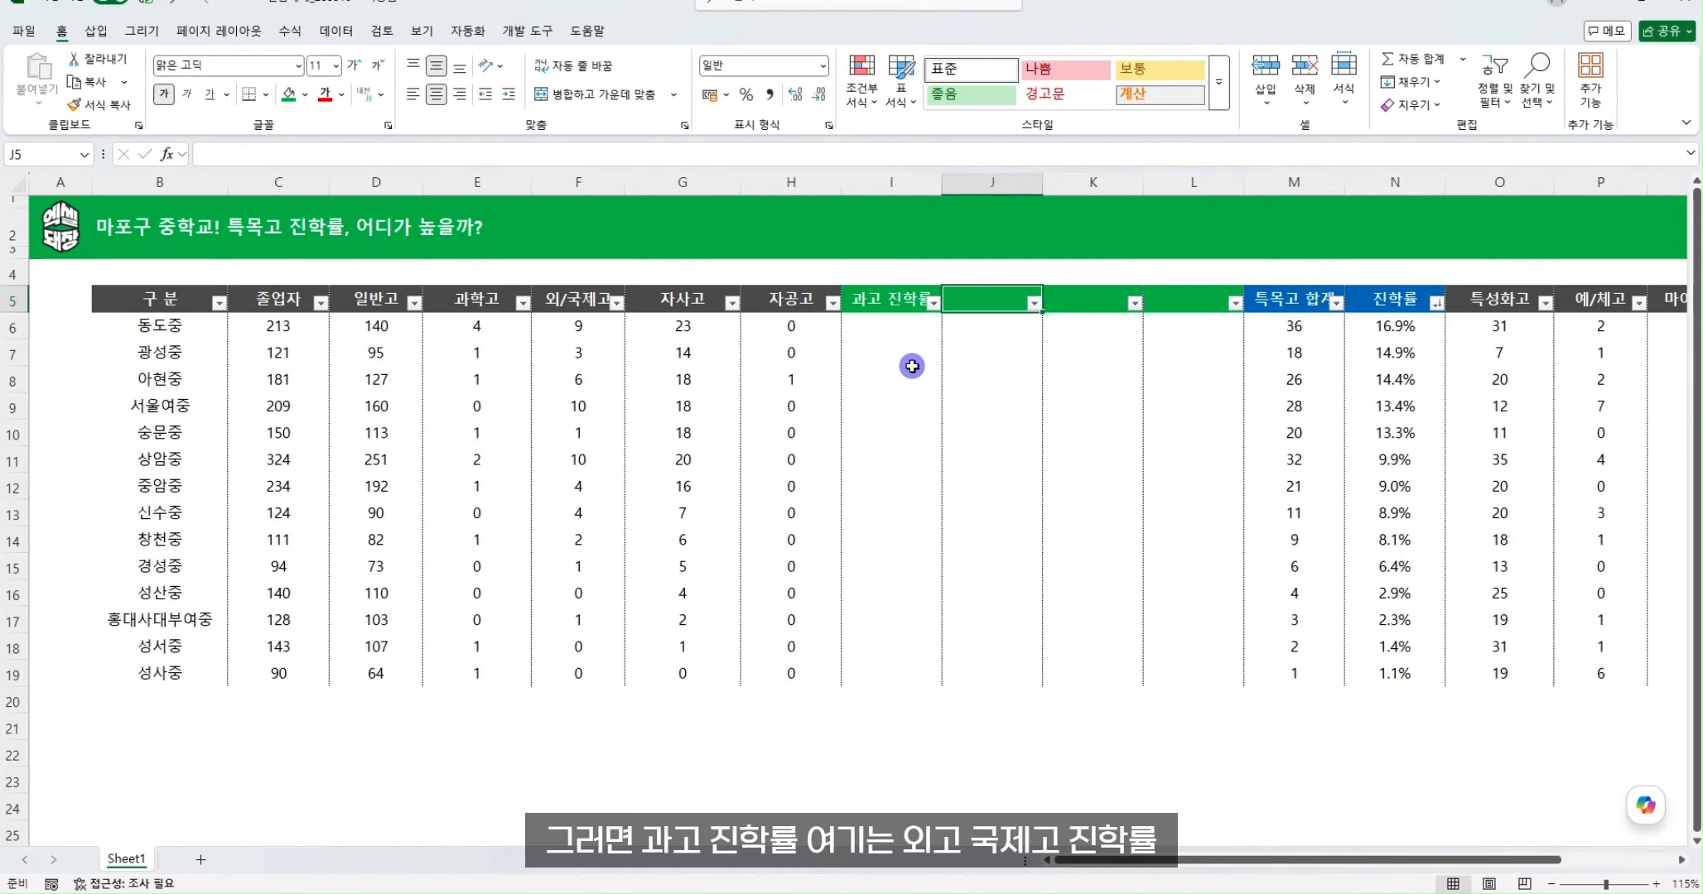
type("외/국")
type(" 진학률")
key("Tab")
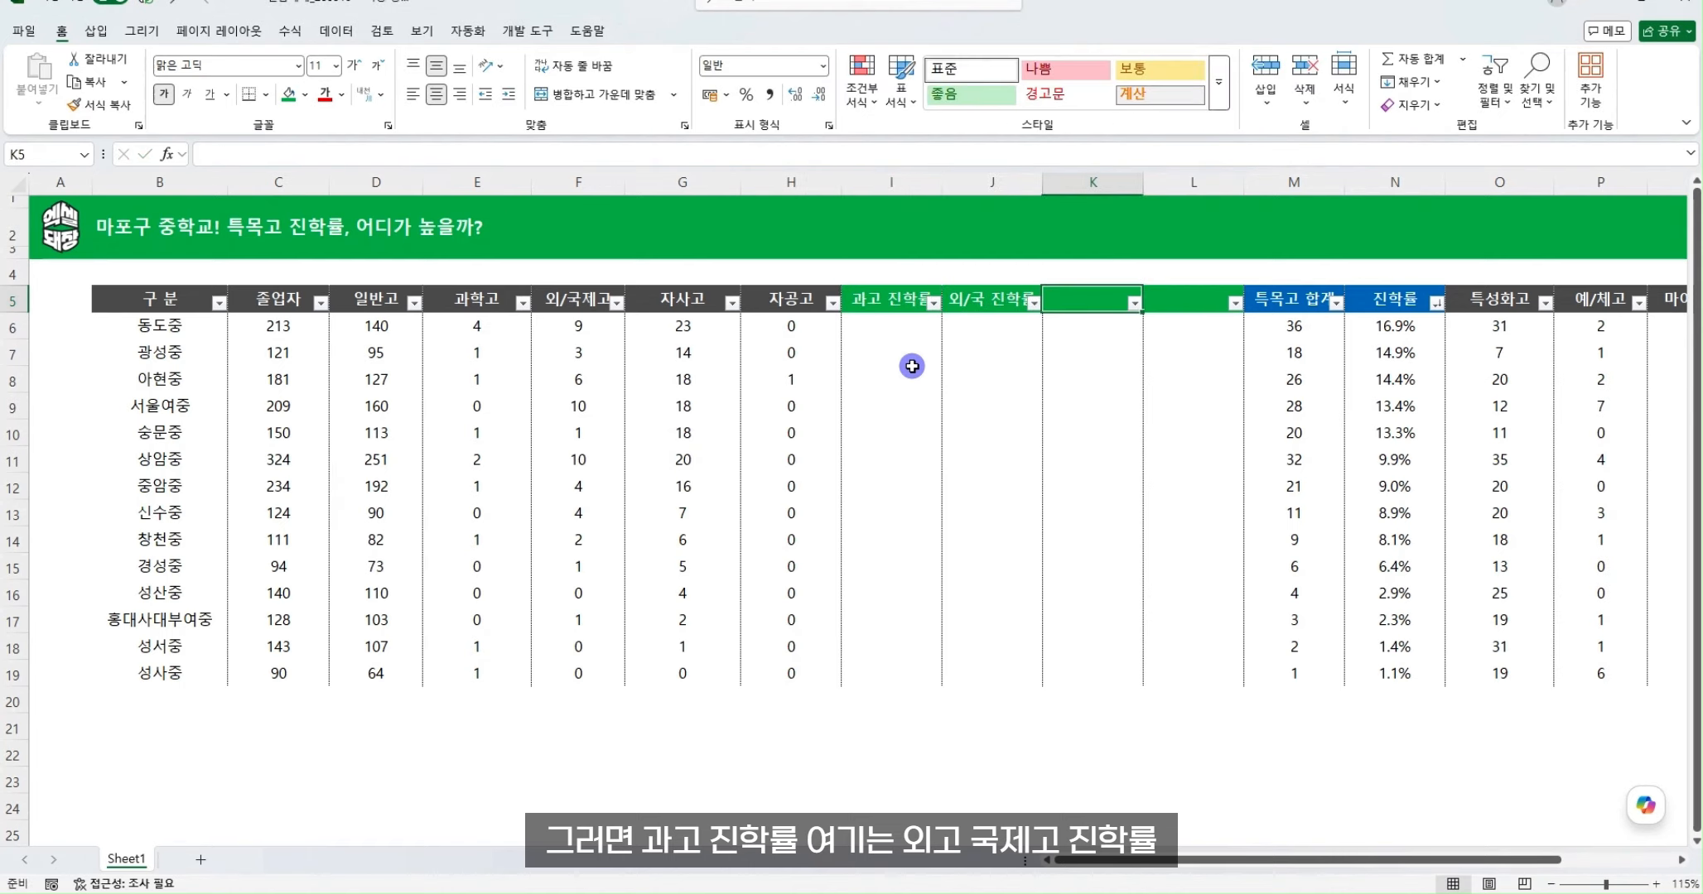
type("자삭")
type("고 진학률")
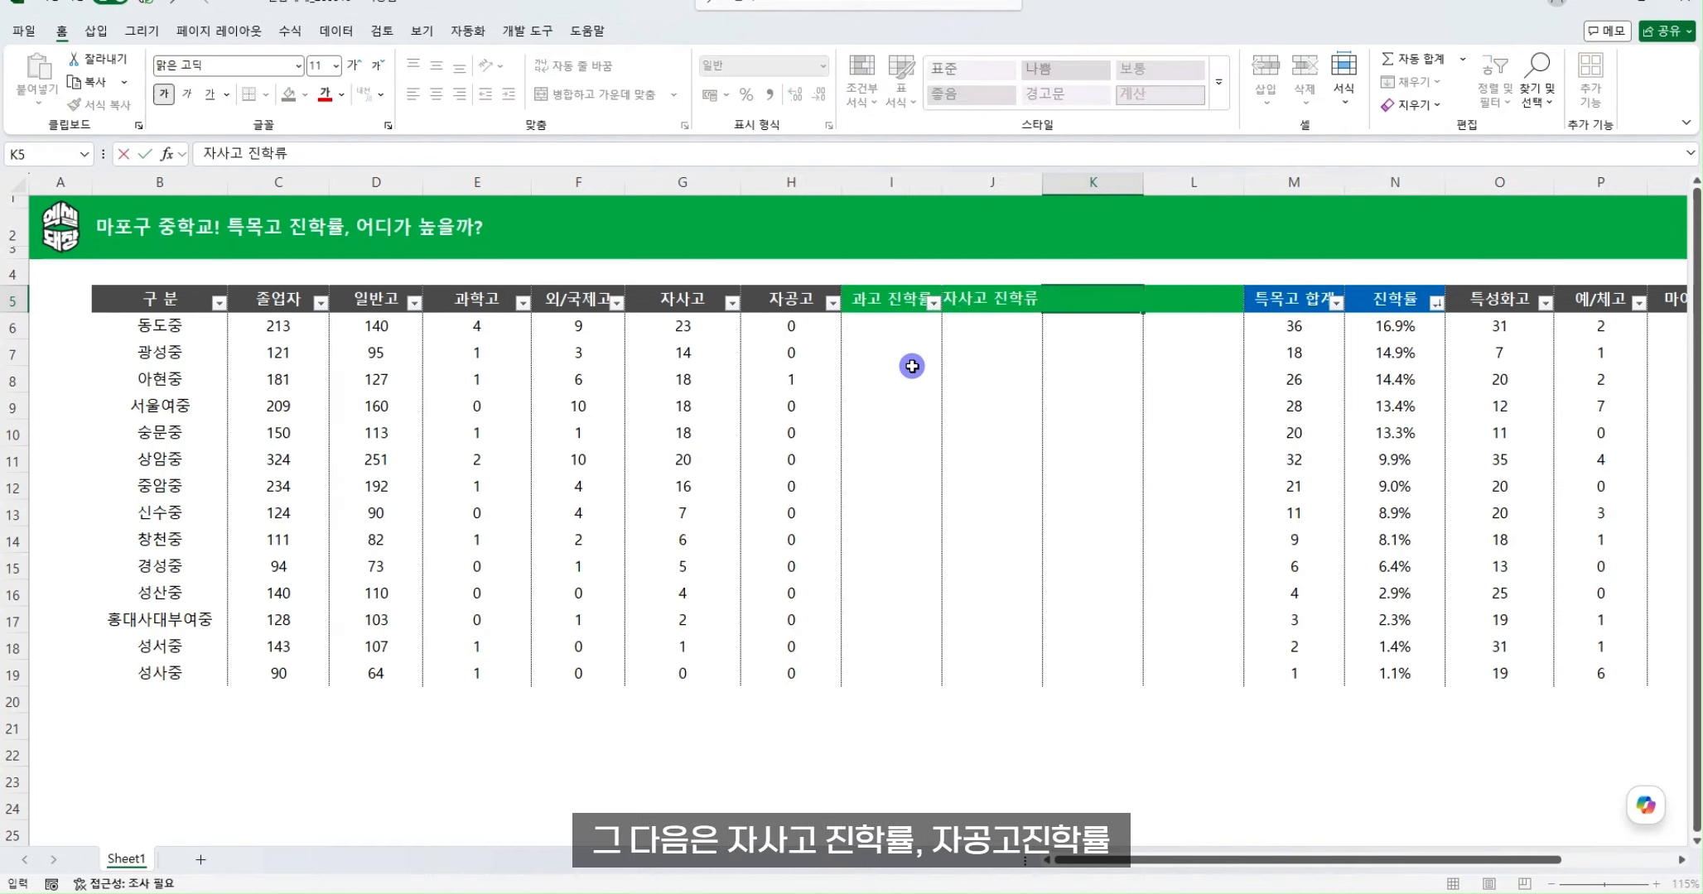
key("Tab")
type("자공고 진학")
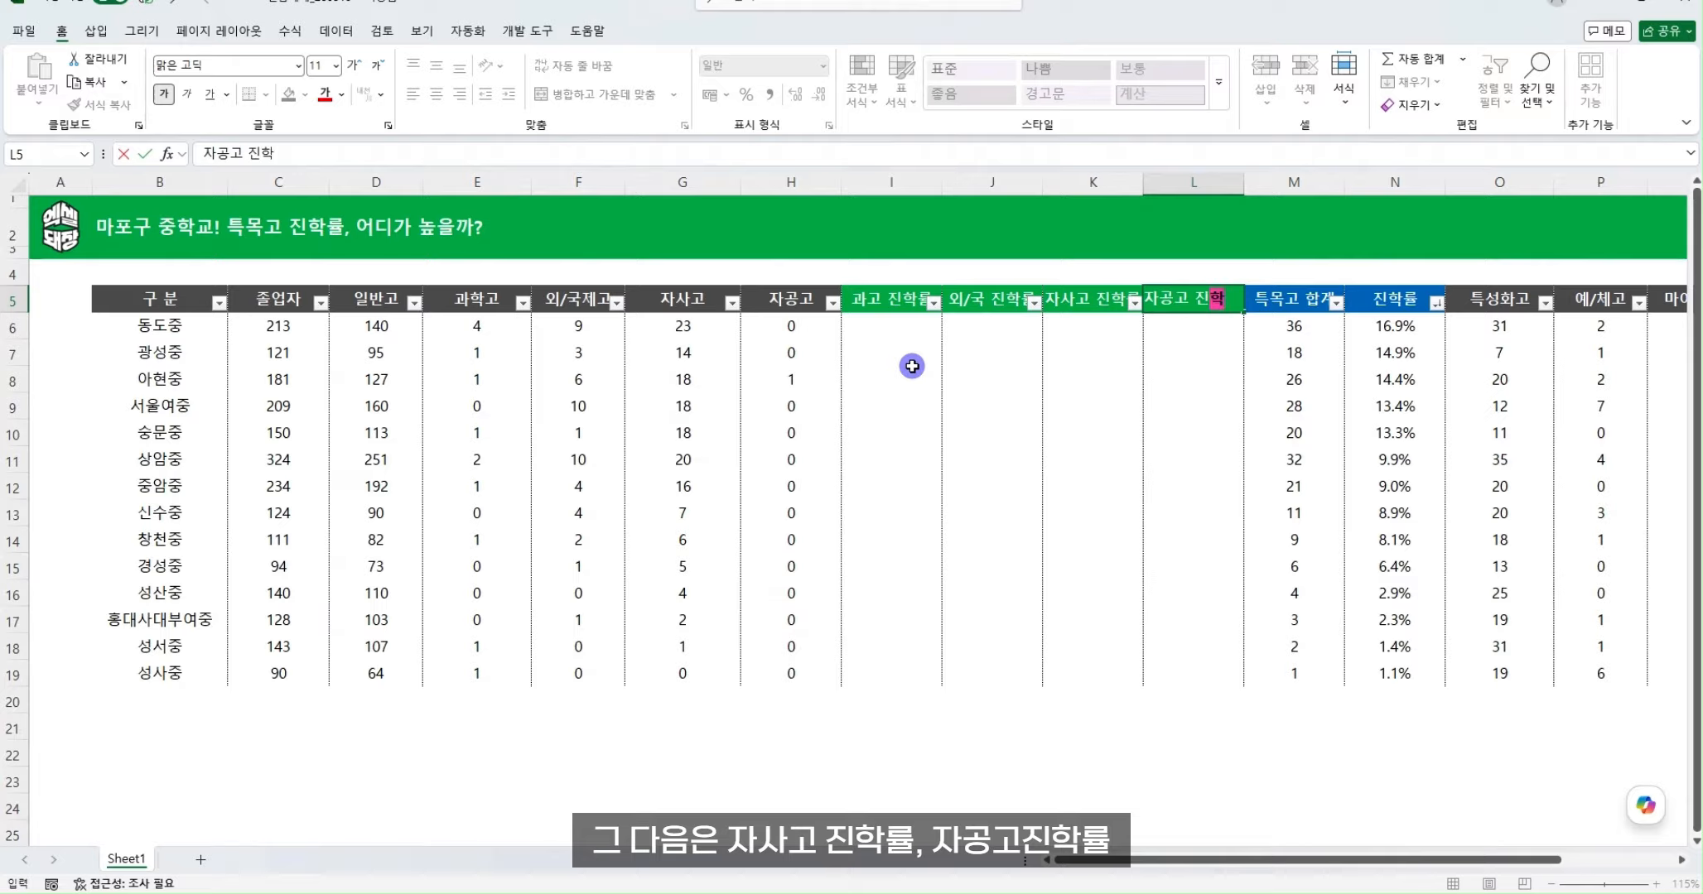
type("률")
key("Tab")
Enter =E6/C6 in I6 to calculate the science high school advancement rate
left_click(899, 325)
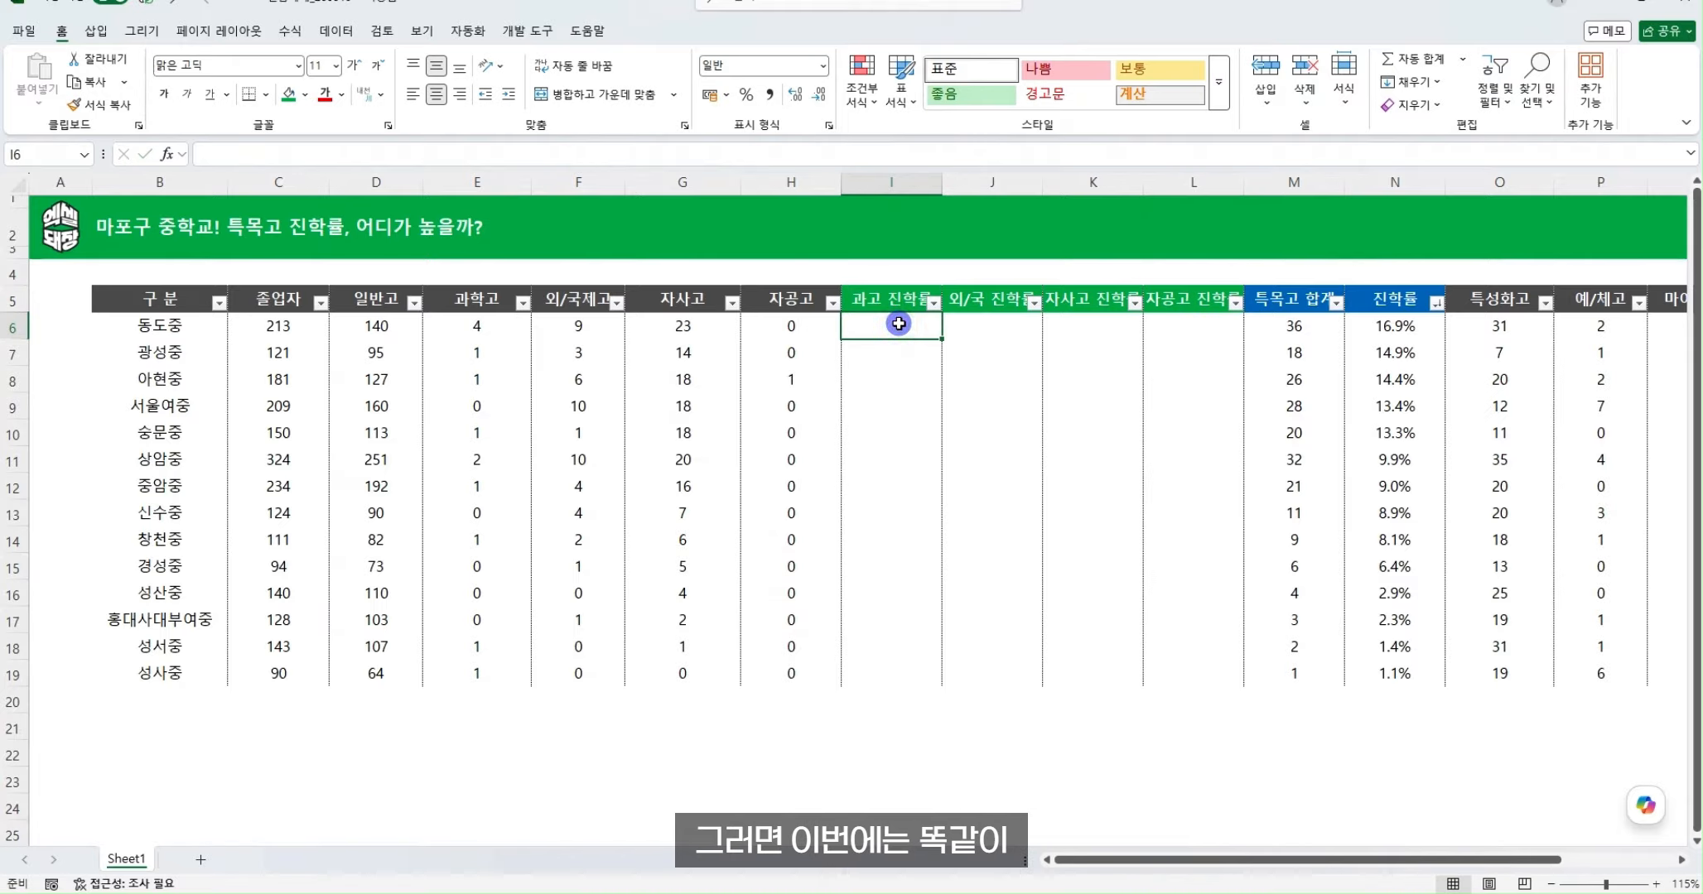
type("=")
left_click(469, 332)
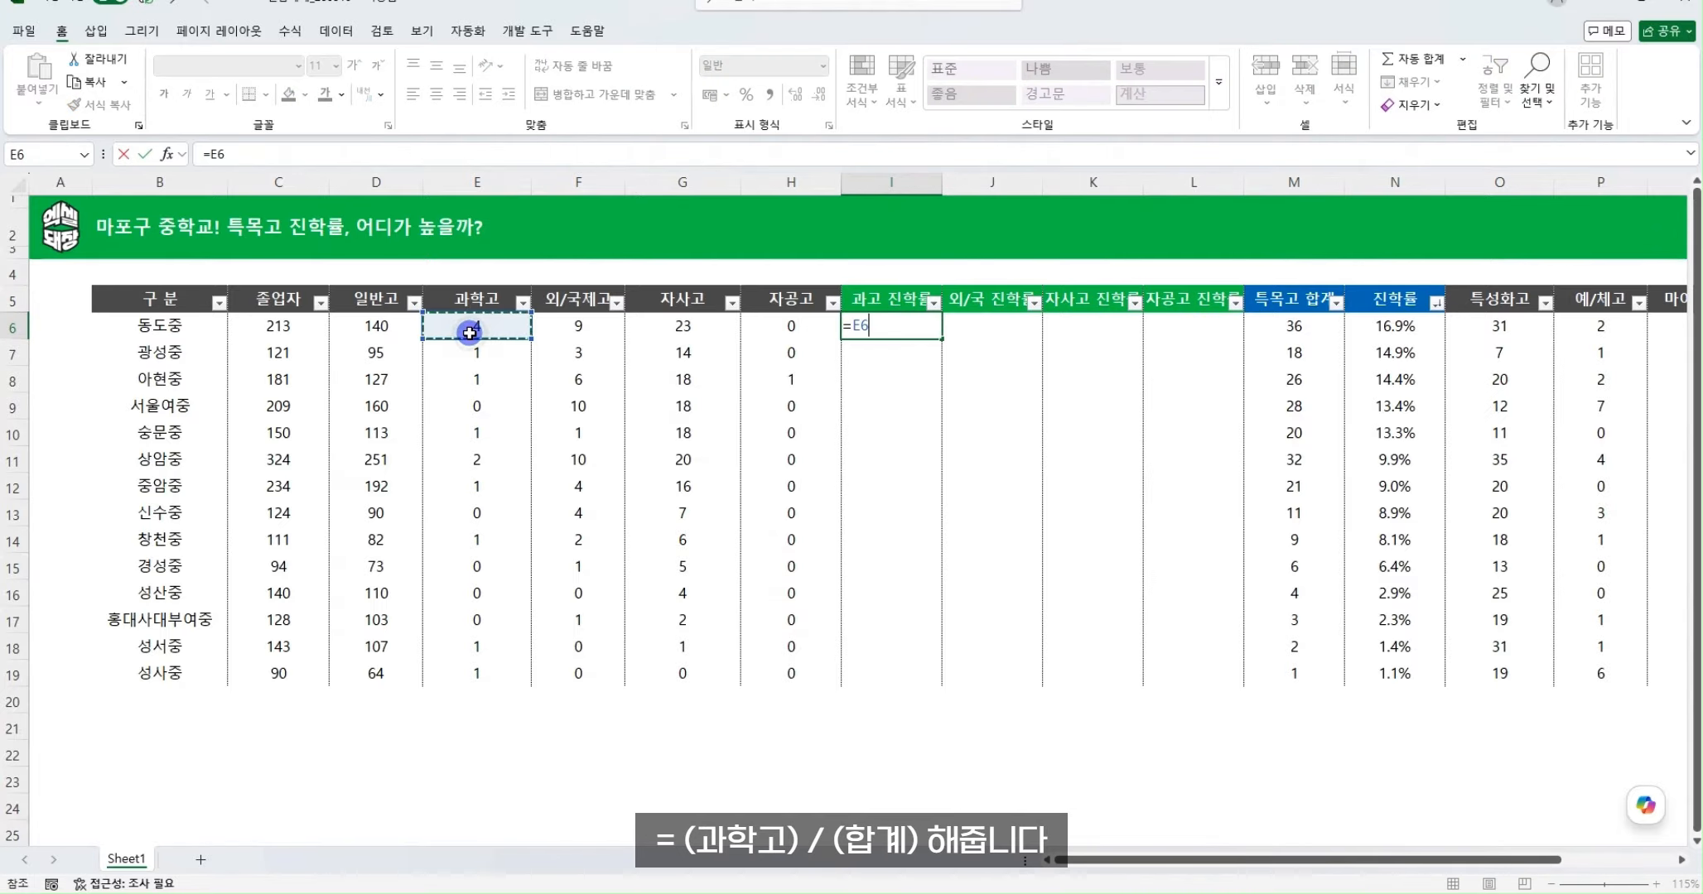
type("/")
left_click(277, 328)
key("ctrl+Return")
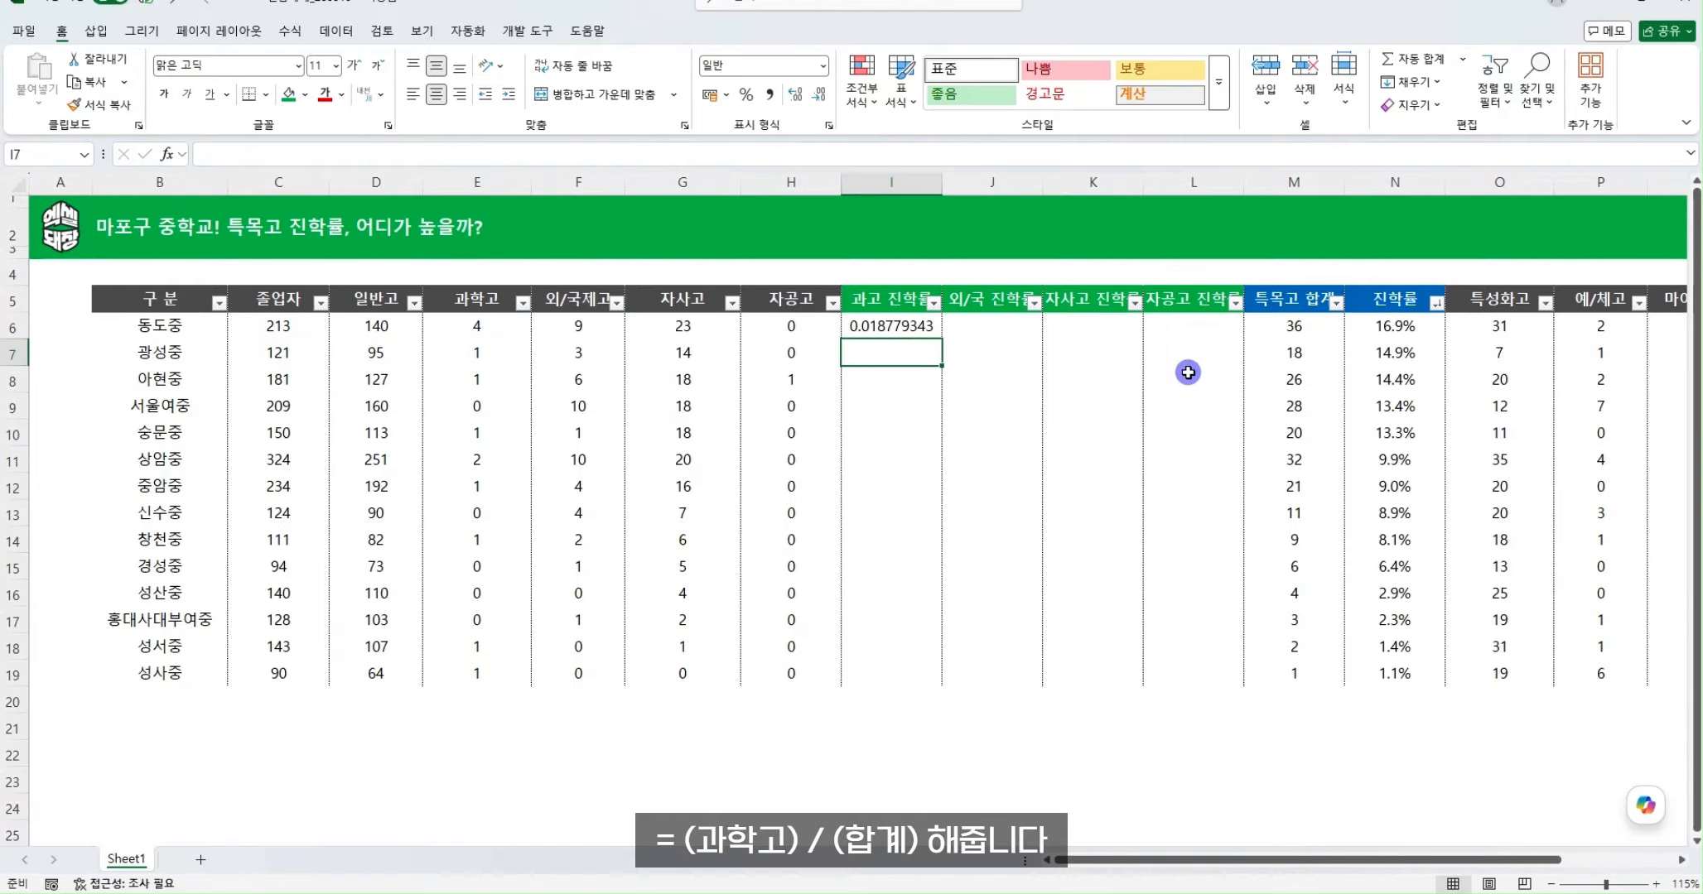
Format the 과고 진학률 value in I6 as a percentage with one decimal place
key("alt+h")
key("p")
key("alt+h")
key("0")
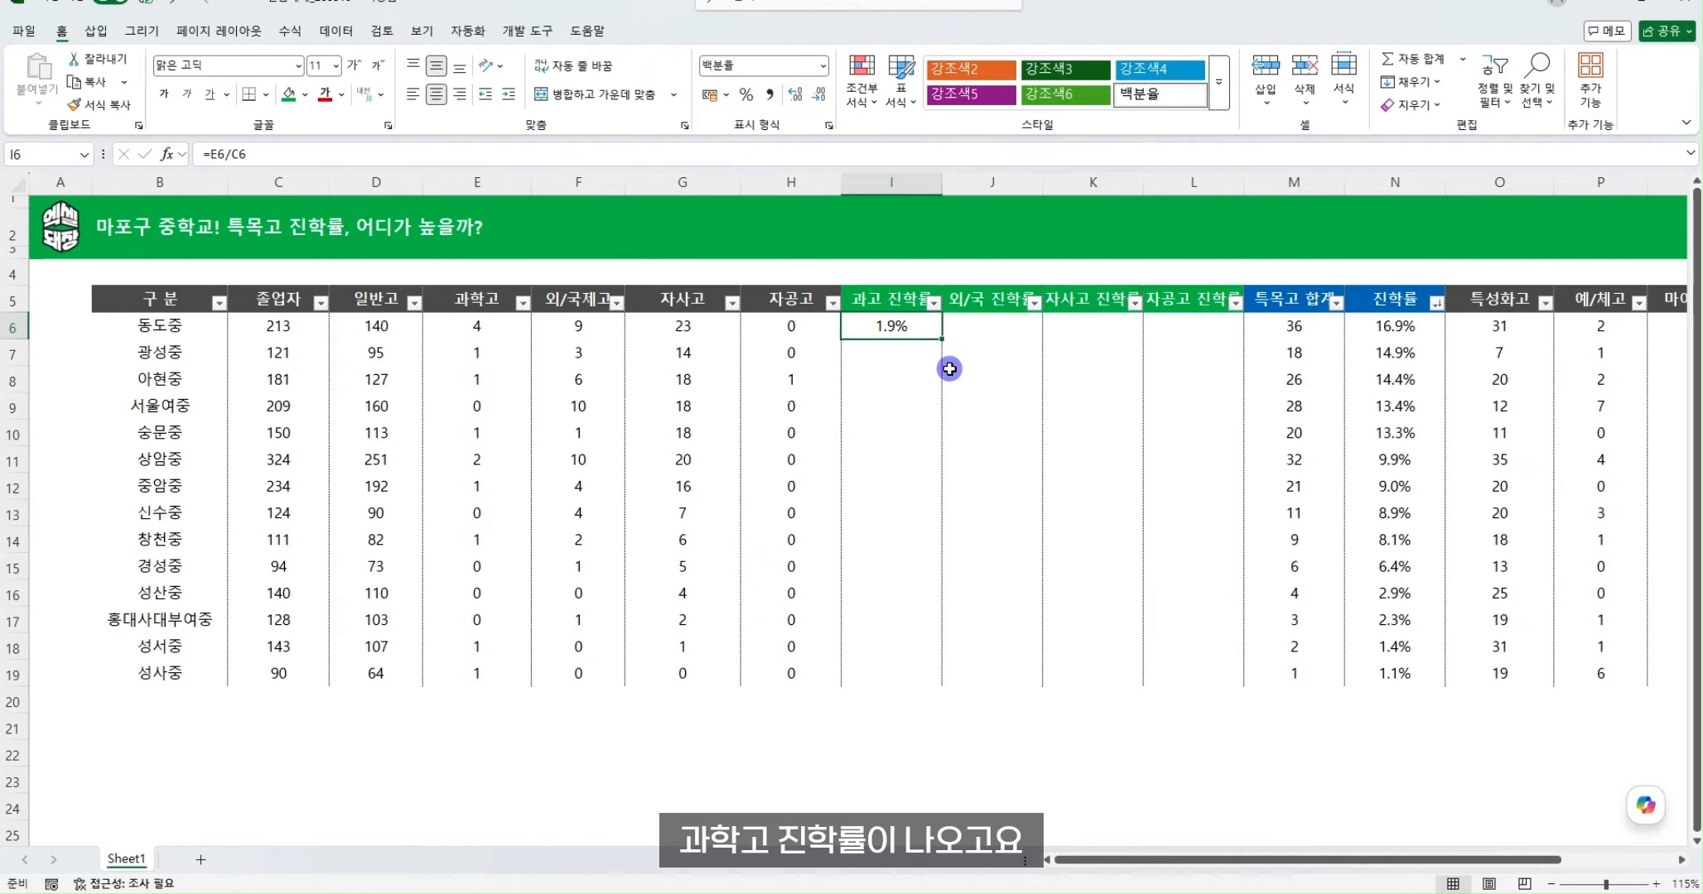
Lock only the column of the 졸업자 reference in I6 so the formula reads =E6/$C6
left_click_drag(902, 329, 1168, 654)
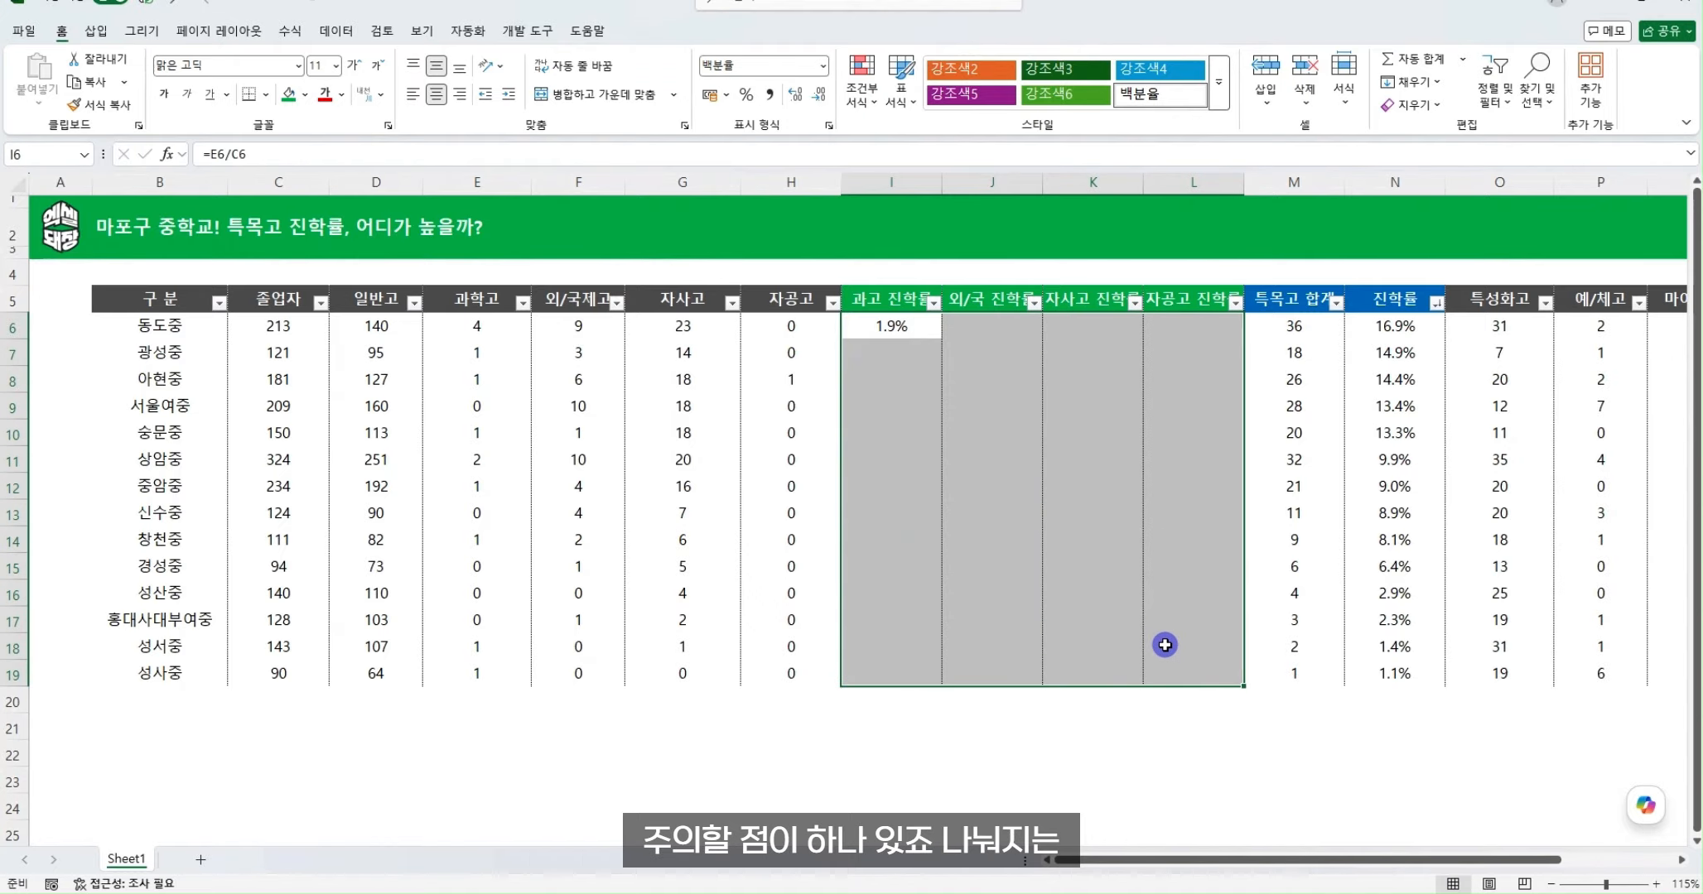
double_click(926, 327)
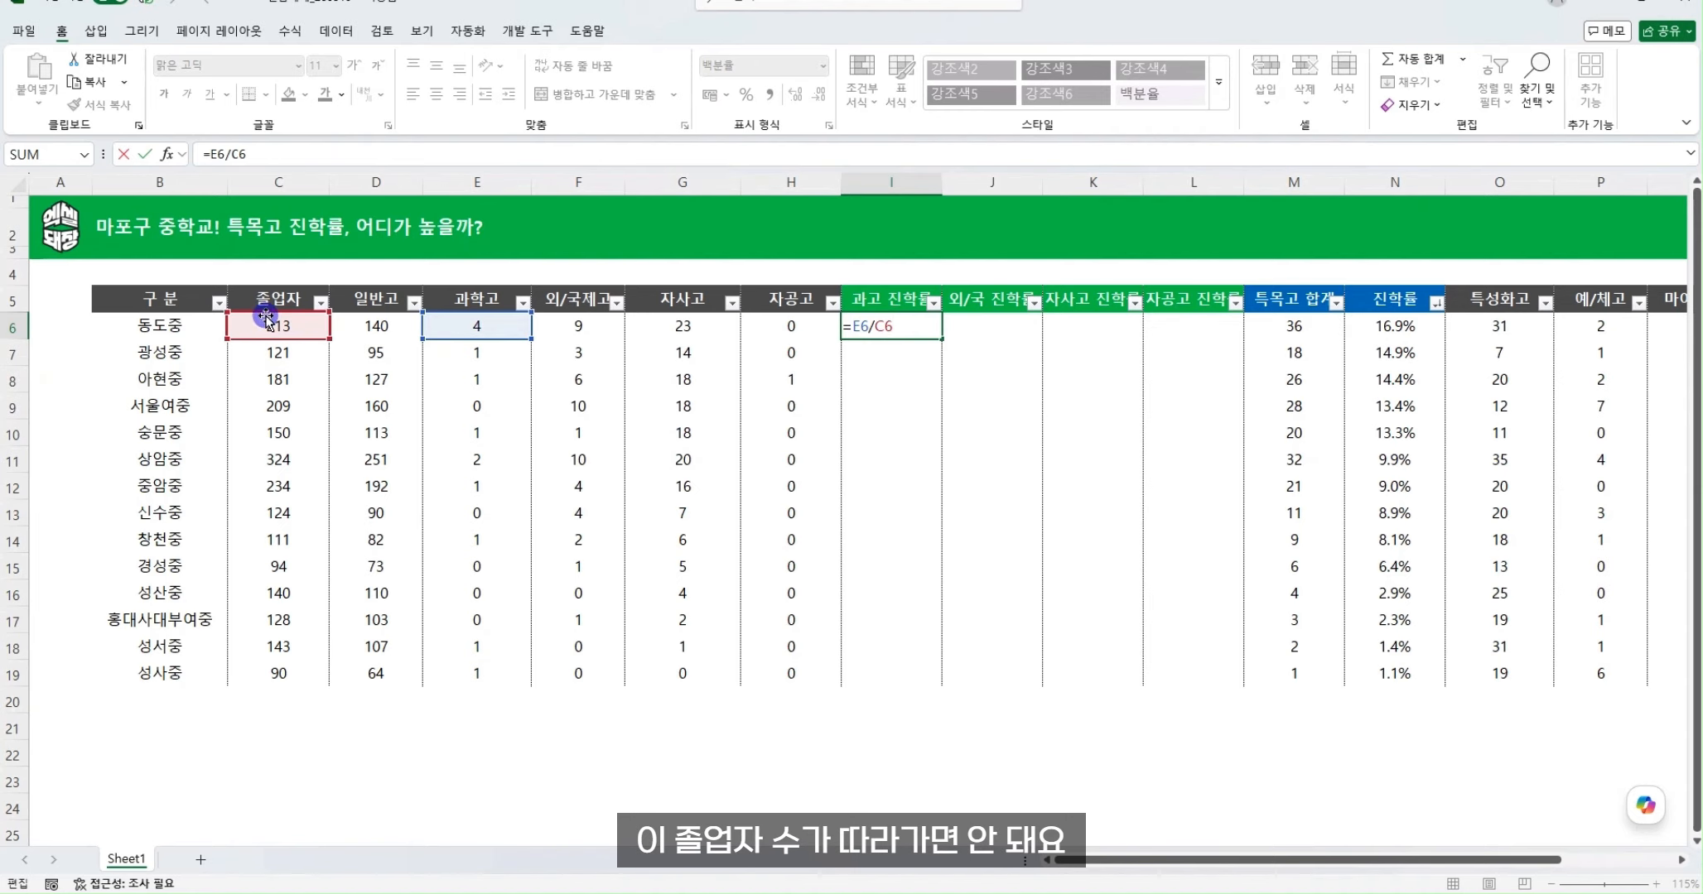
key("ctrl+Return")
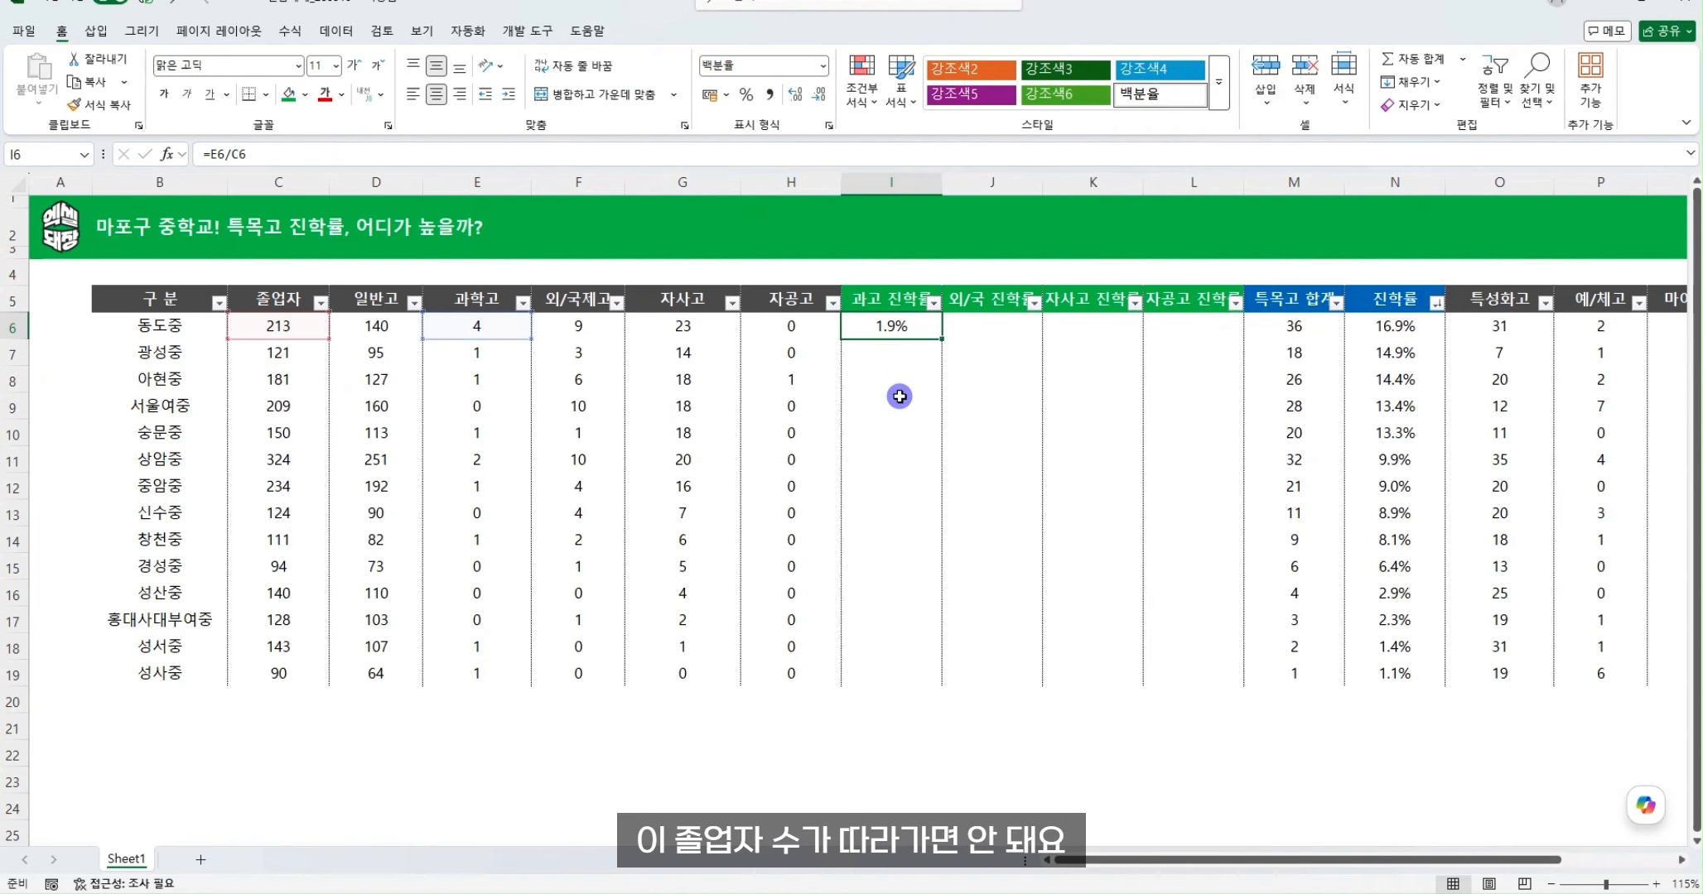
double_click(925, 328)
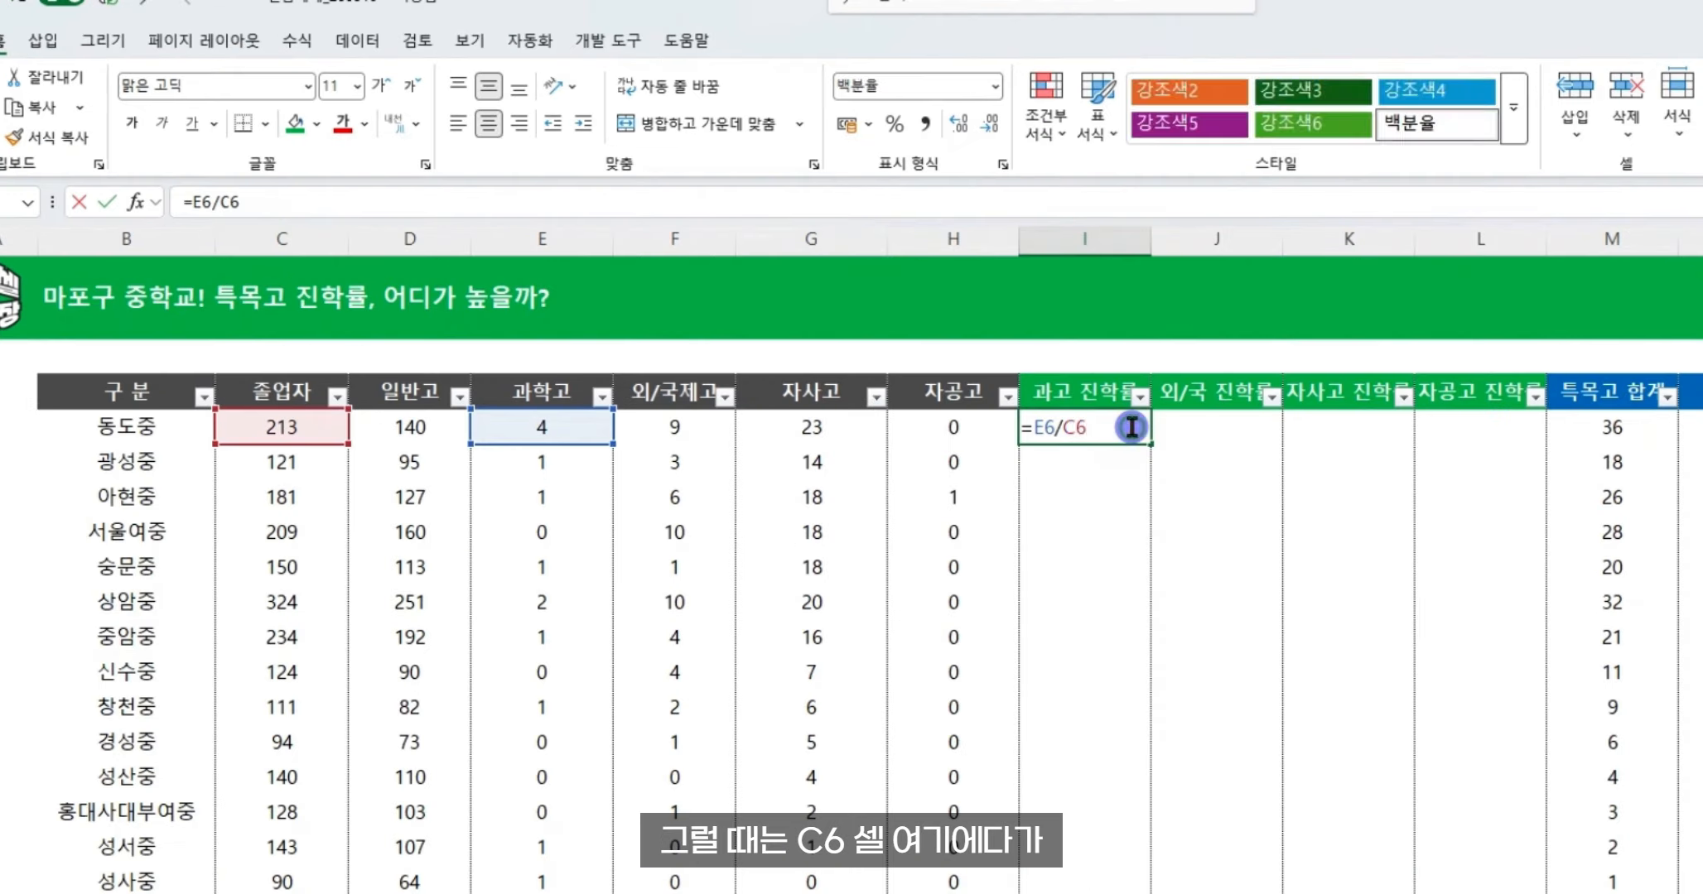
left_click(1090, 431)
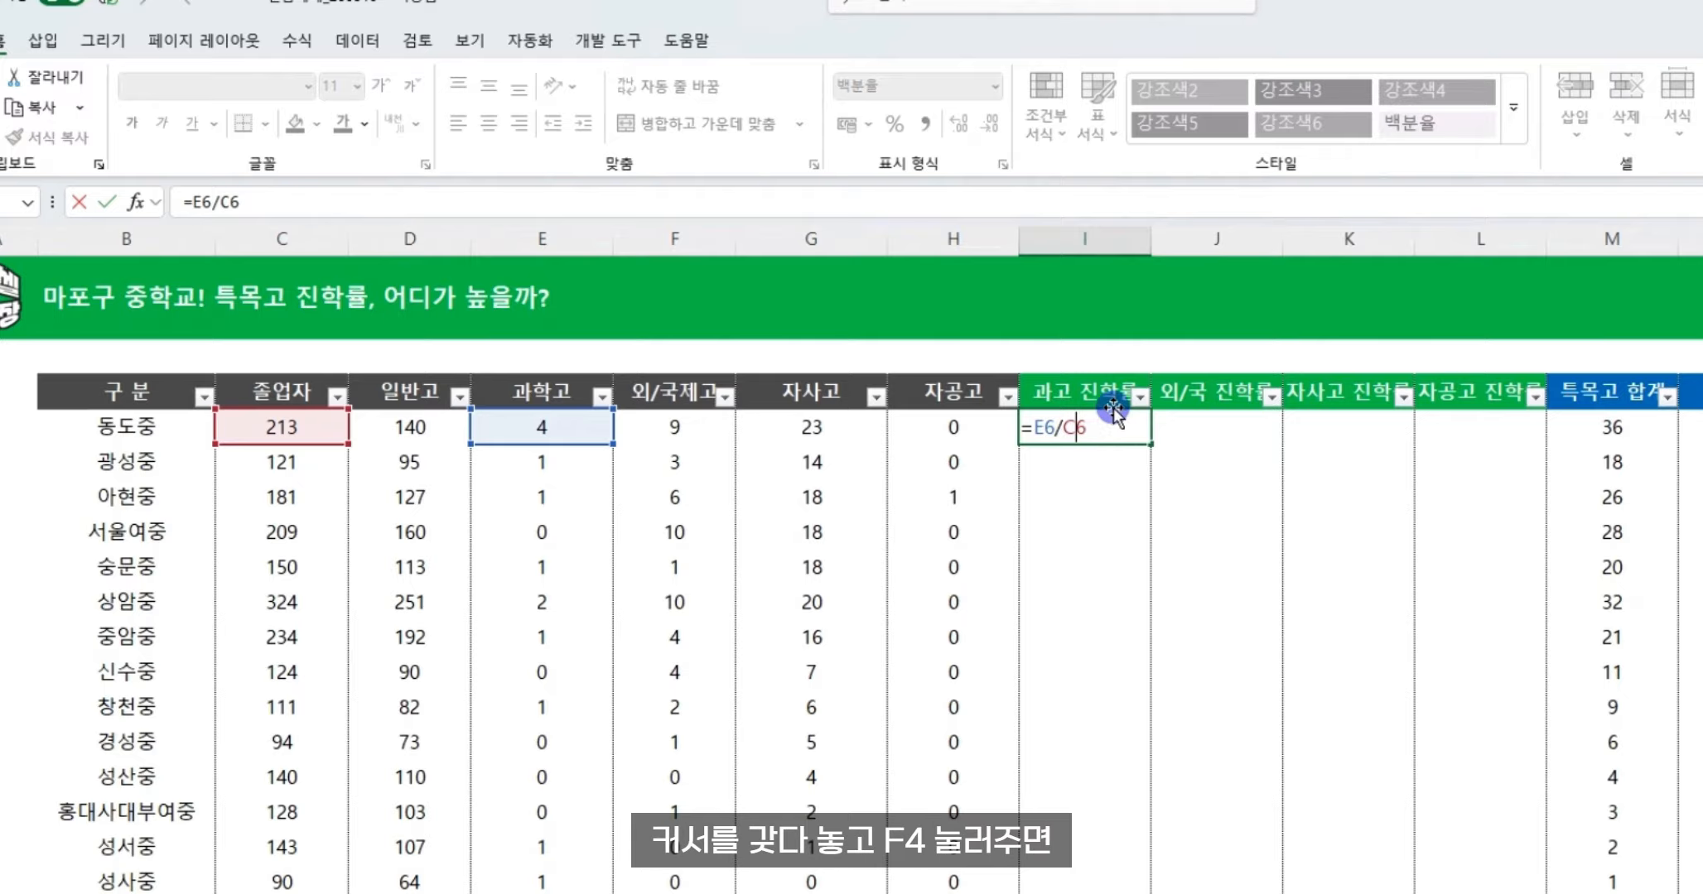
key("F4")
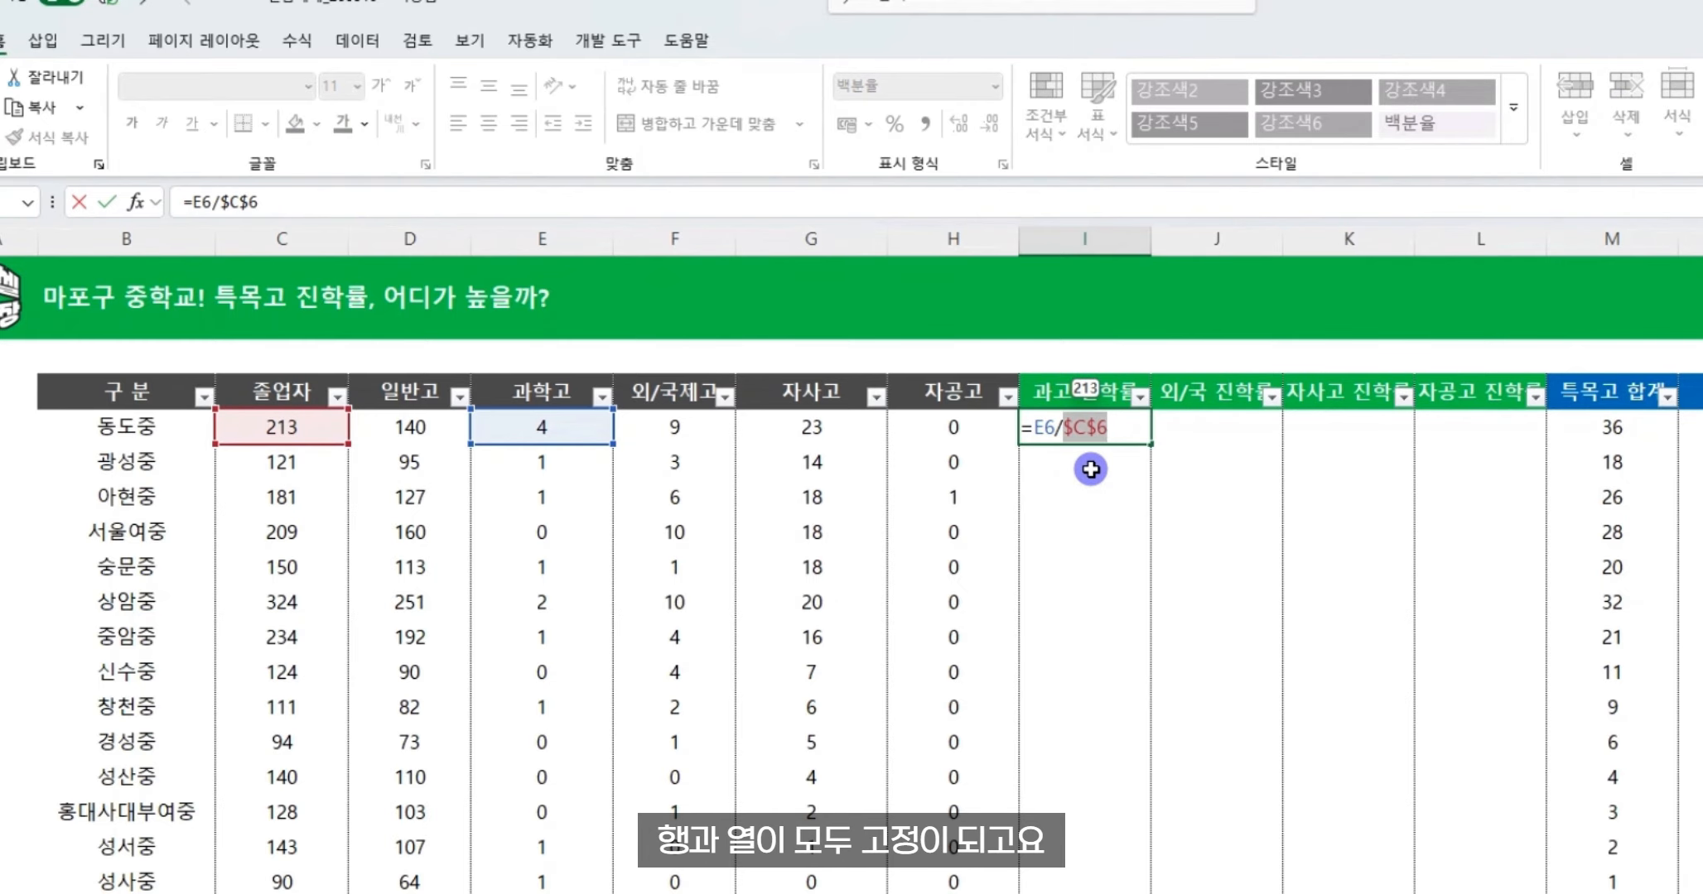
key("F4")
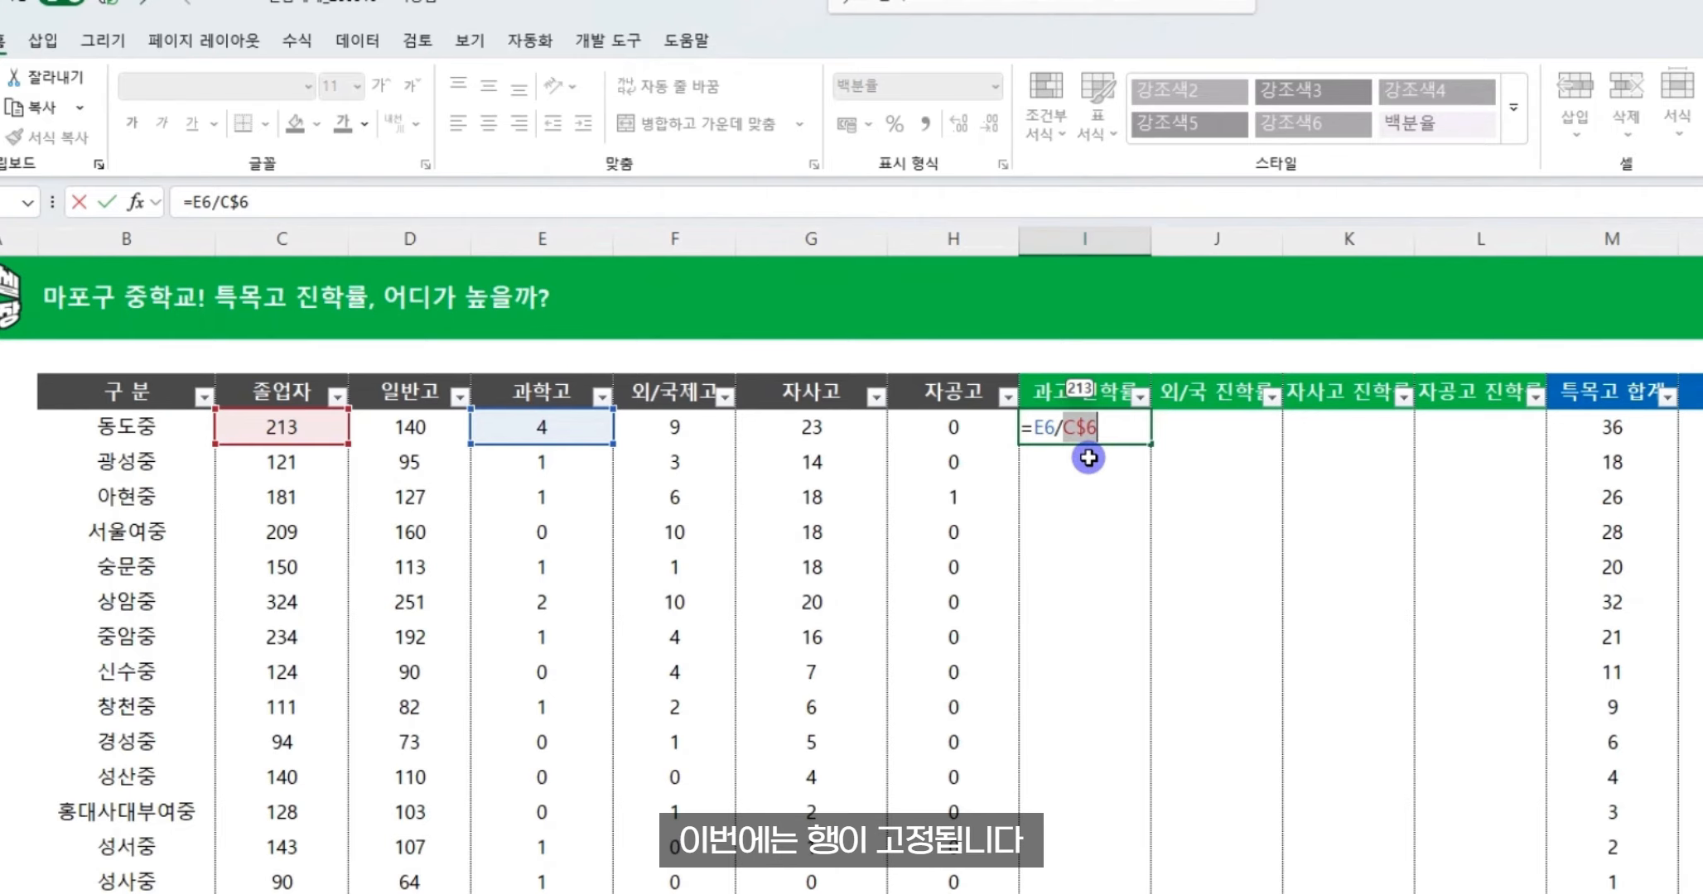
key("F4")
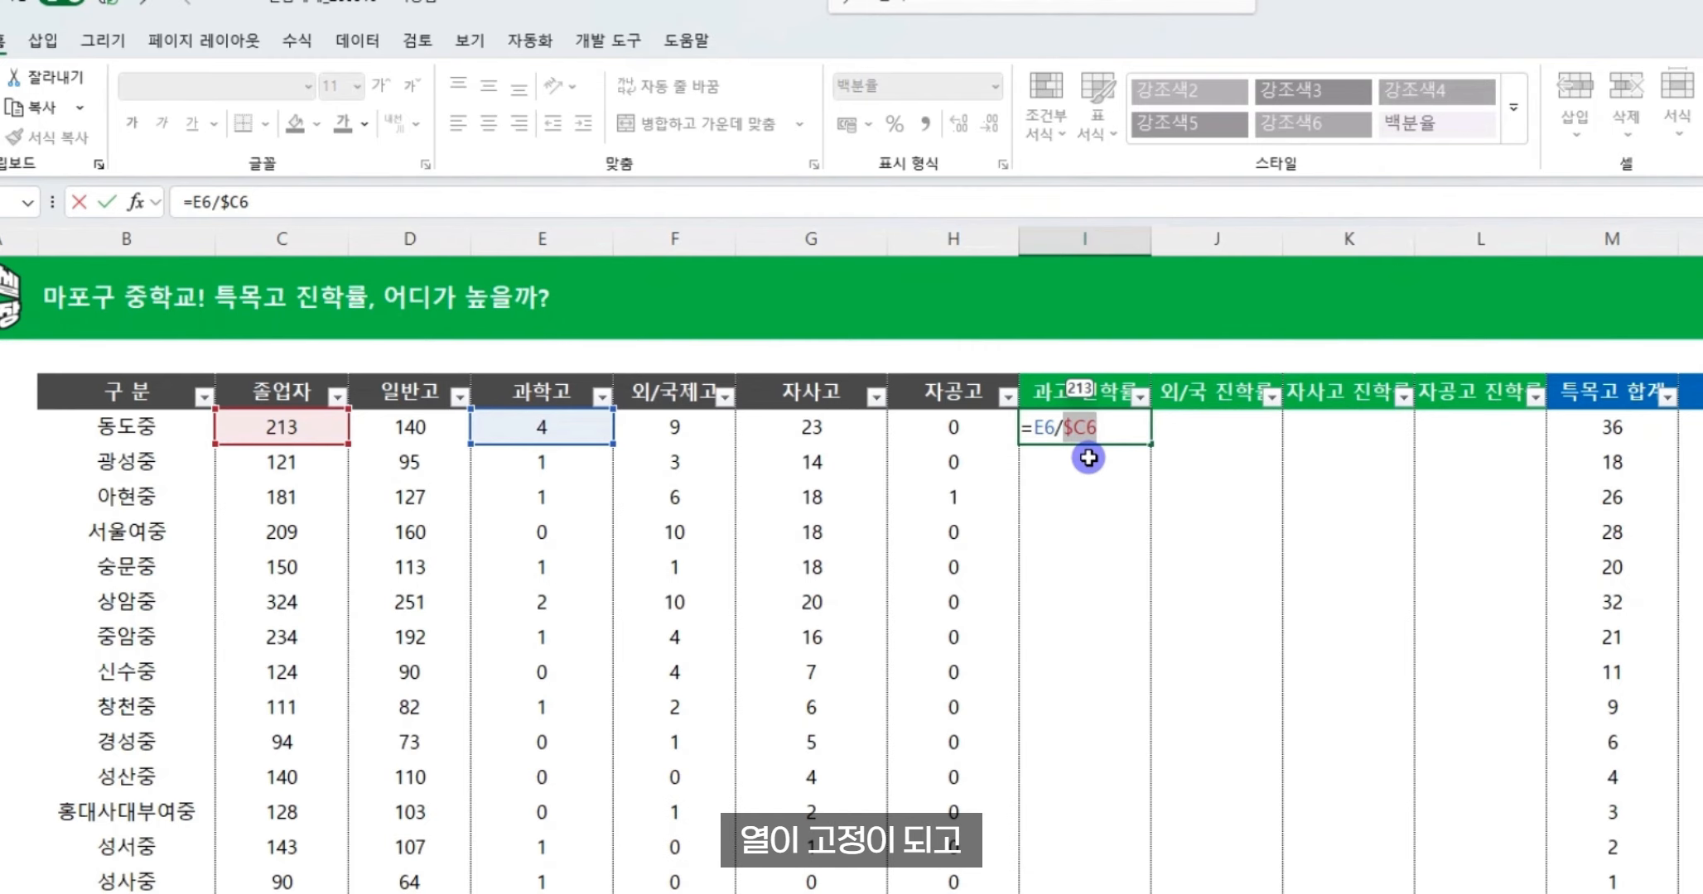
key("Return")
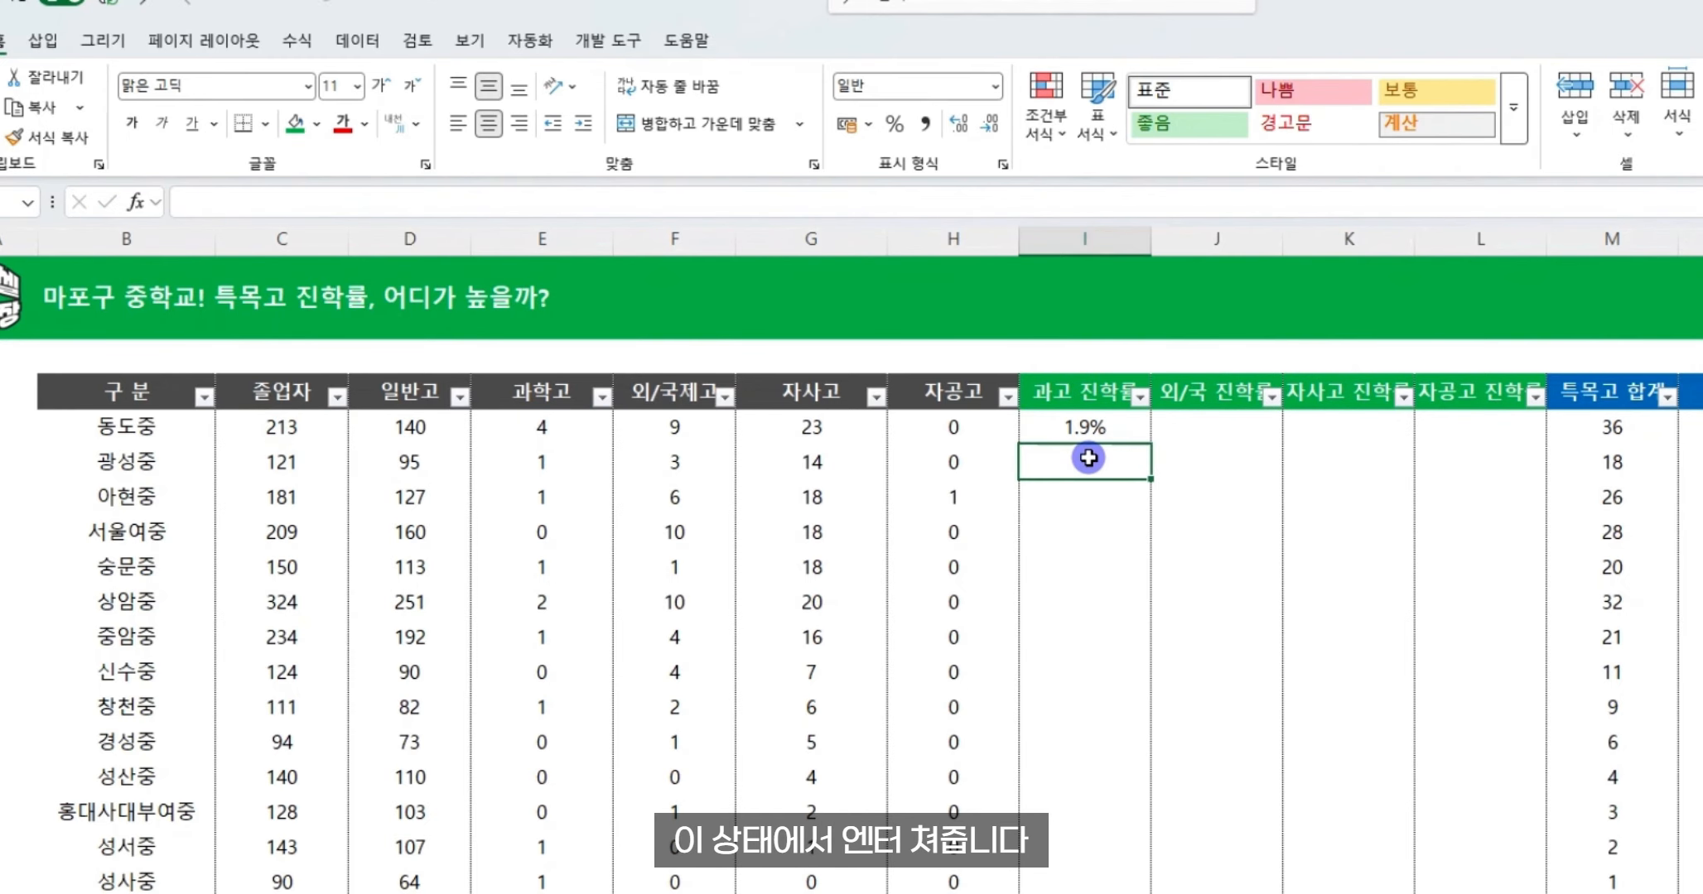
Copy the I6 formula to the whole range I6:L19, pasting only the formula without its number format
left_click(1098, 429)
key("ctrl+c")
left_click(1476, 884, "shift")
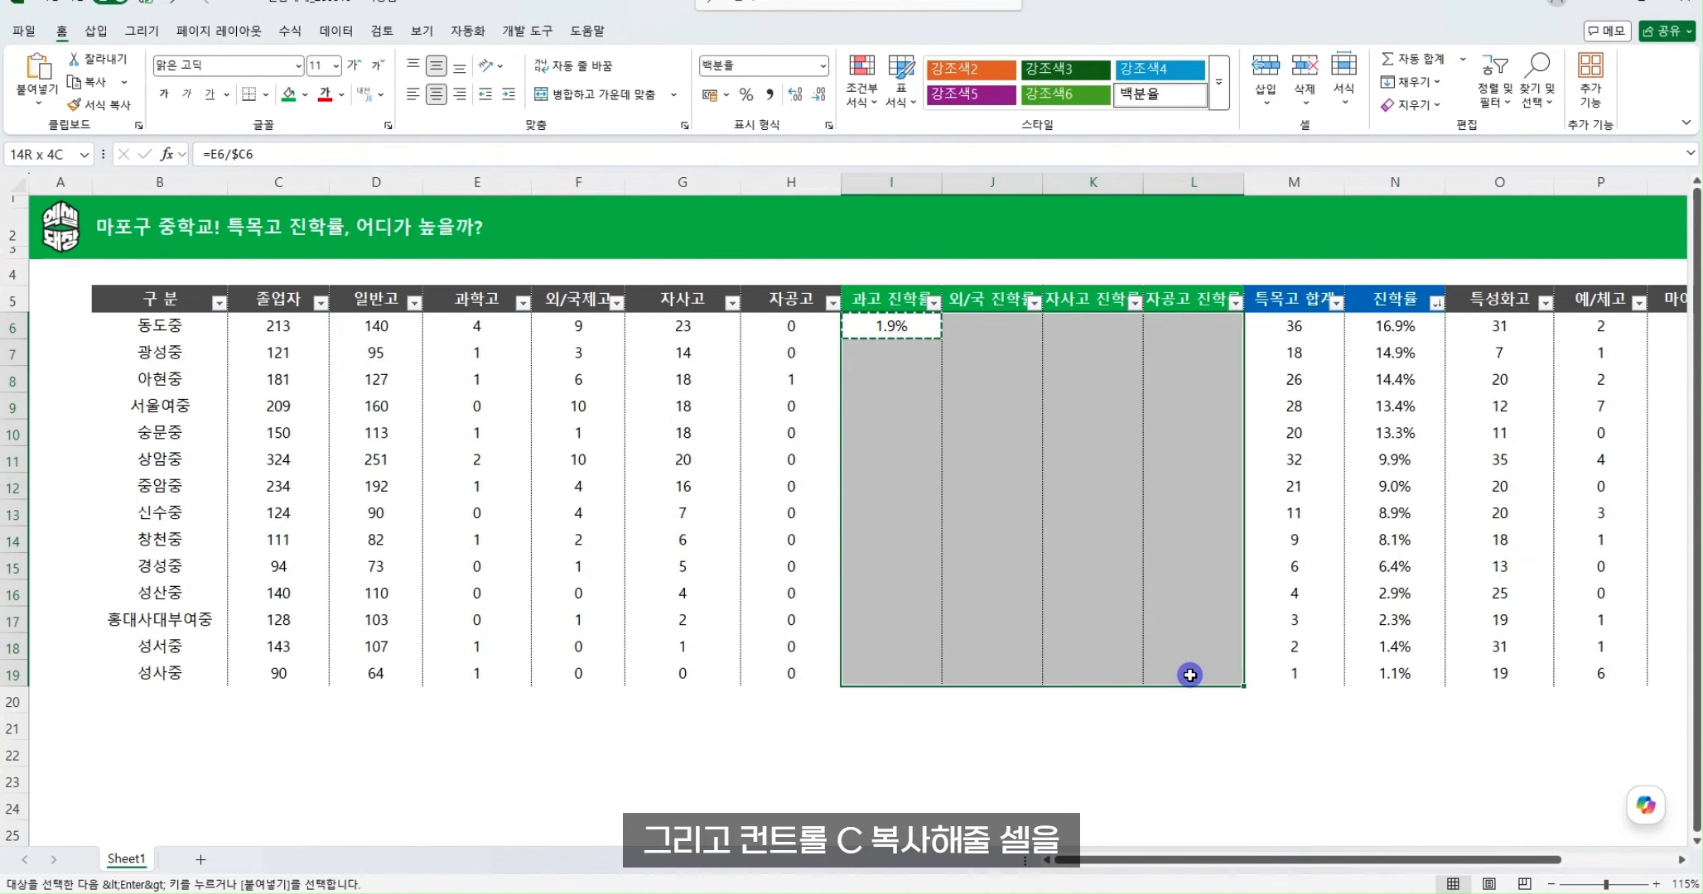
key("ctrl+v")
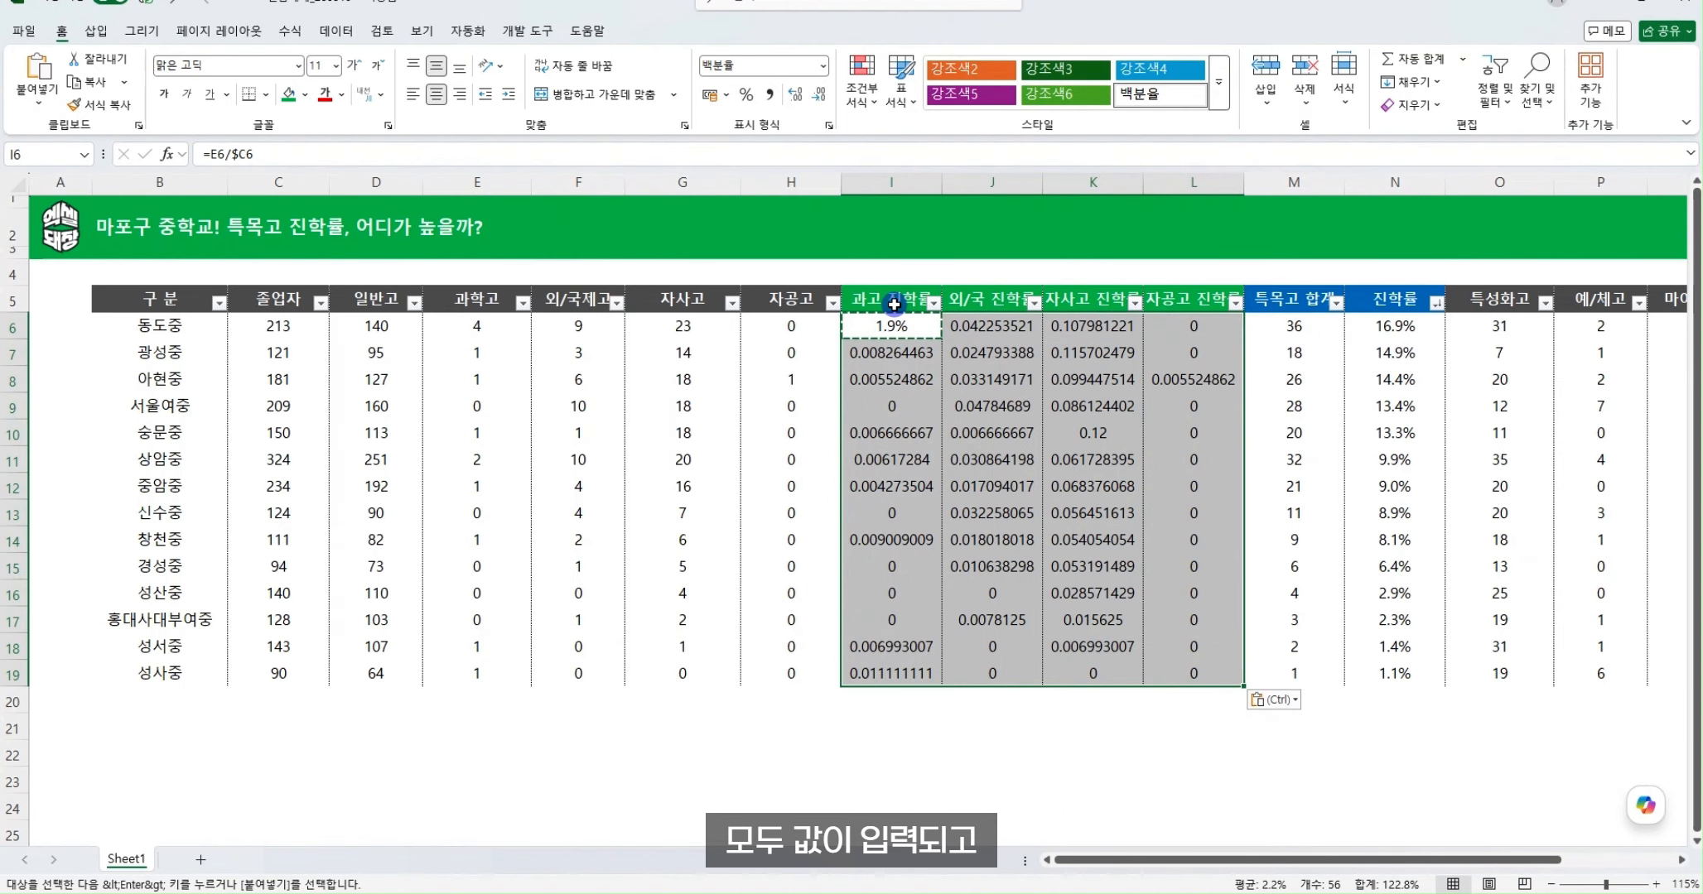
Format the advancement rates in I6:L19 as percentages with one decimal place
left_click(798, 97)
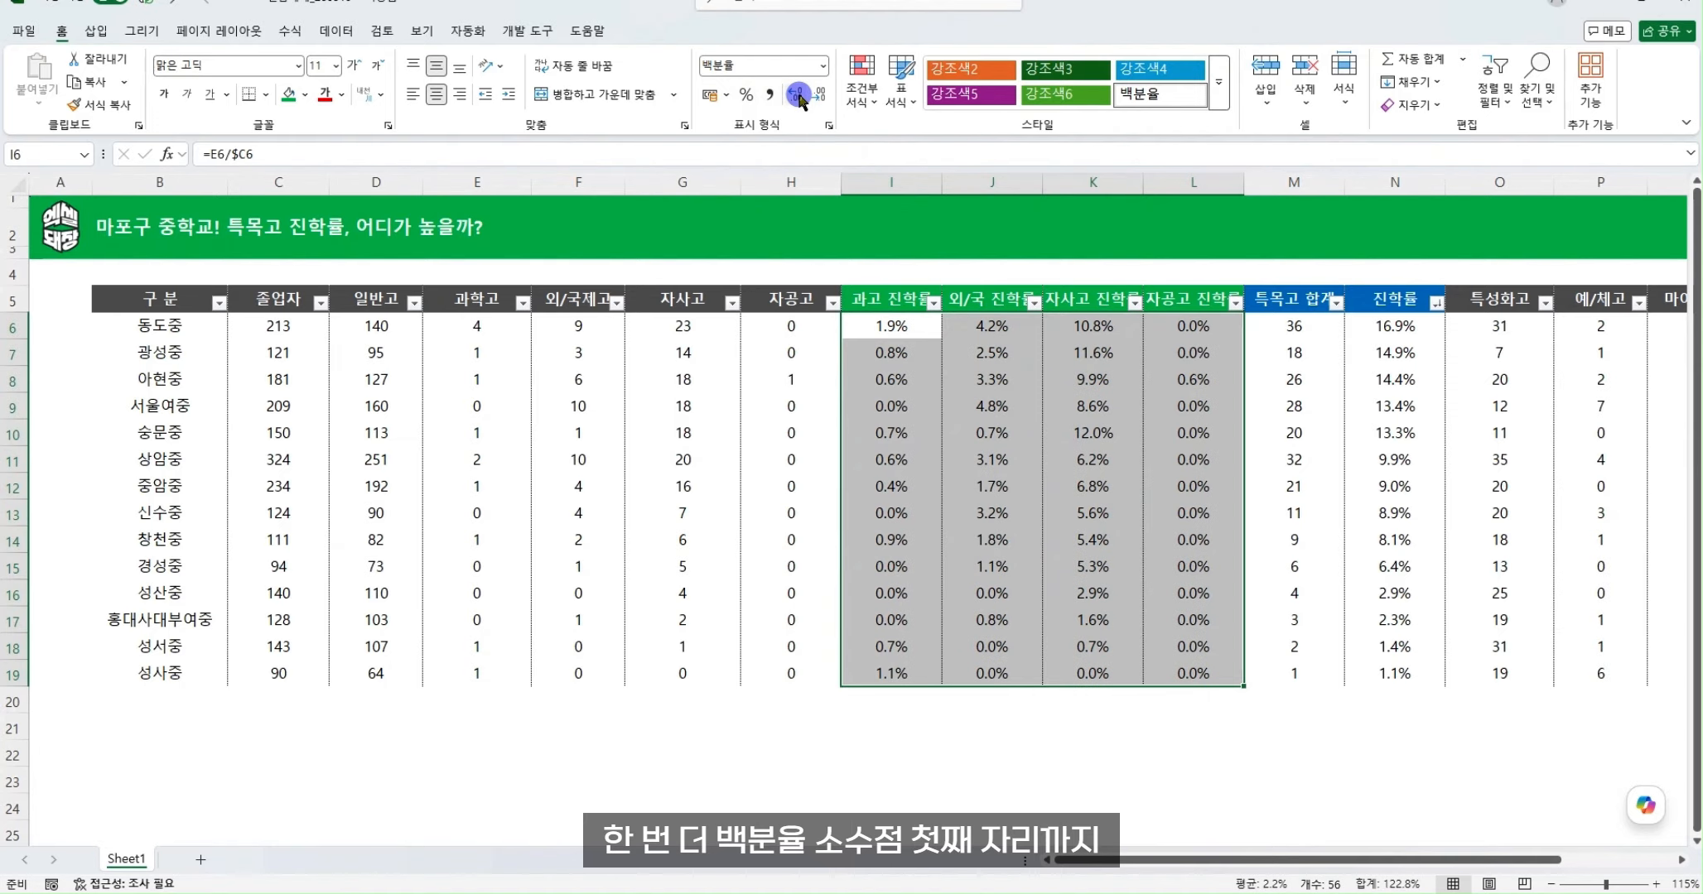
left_click(1021, 448)
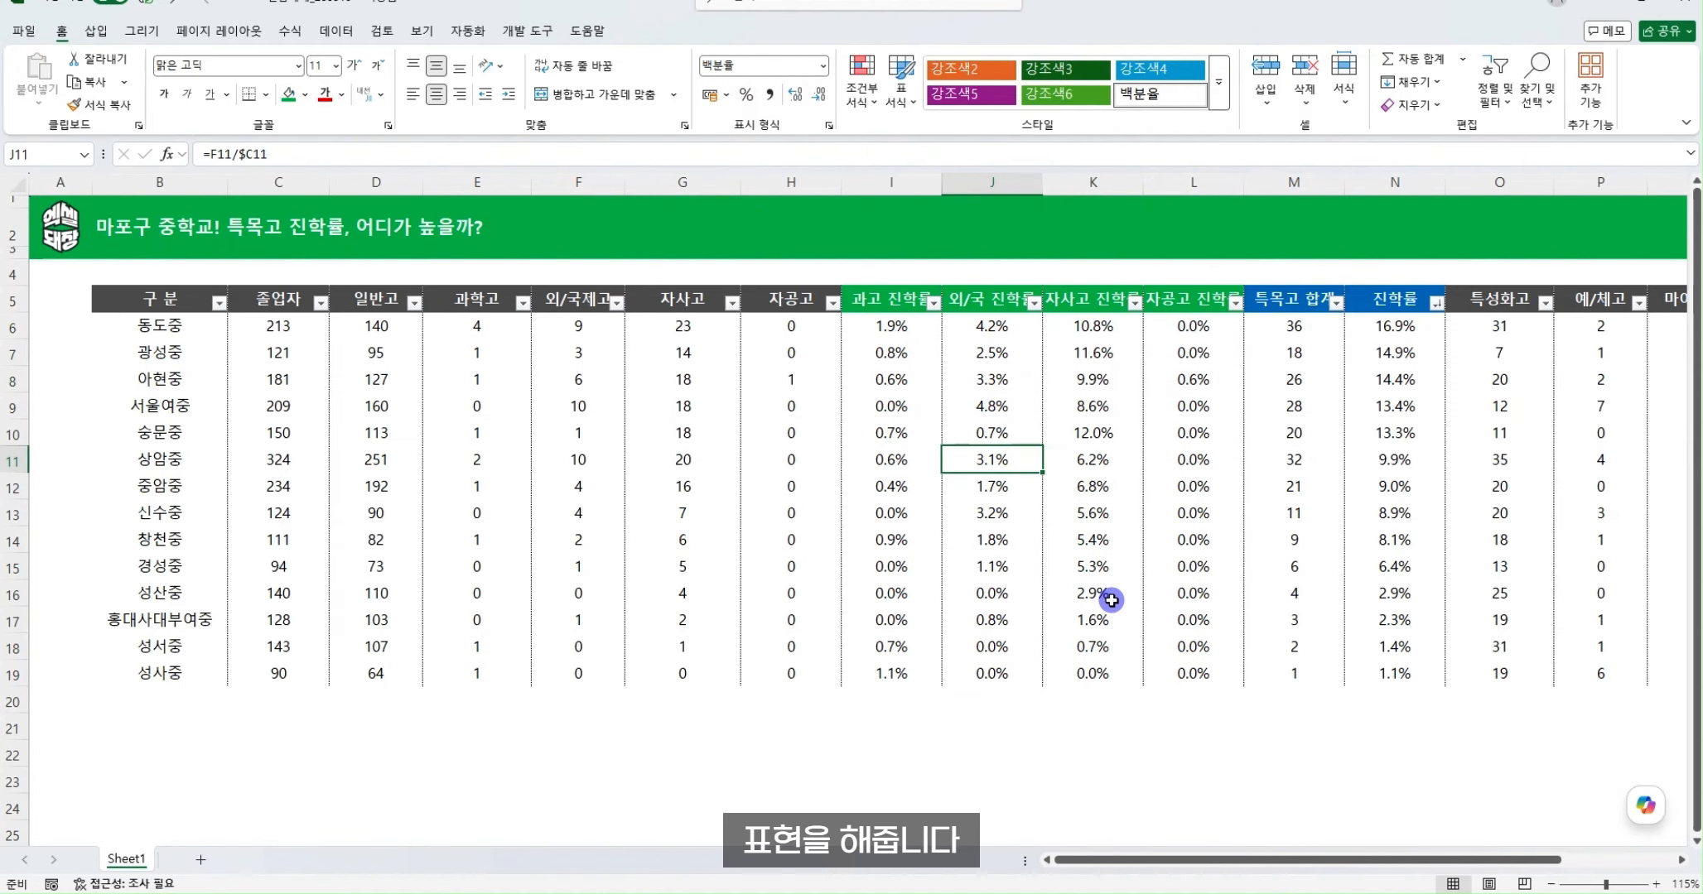
Check the cell references in the copied rate formulas in K15 and L19, leaving both formulas as they are
double_click(1102, 573)
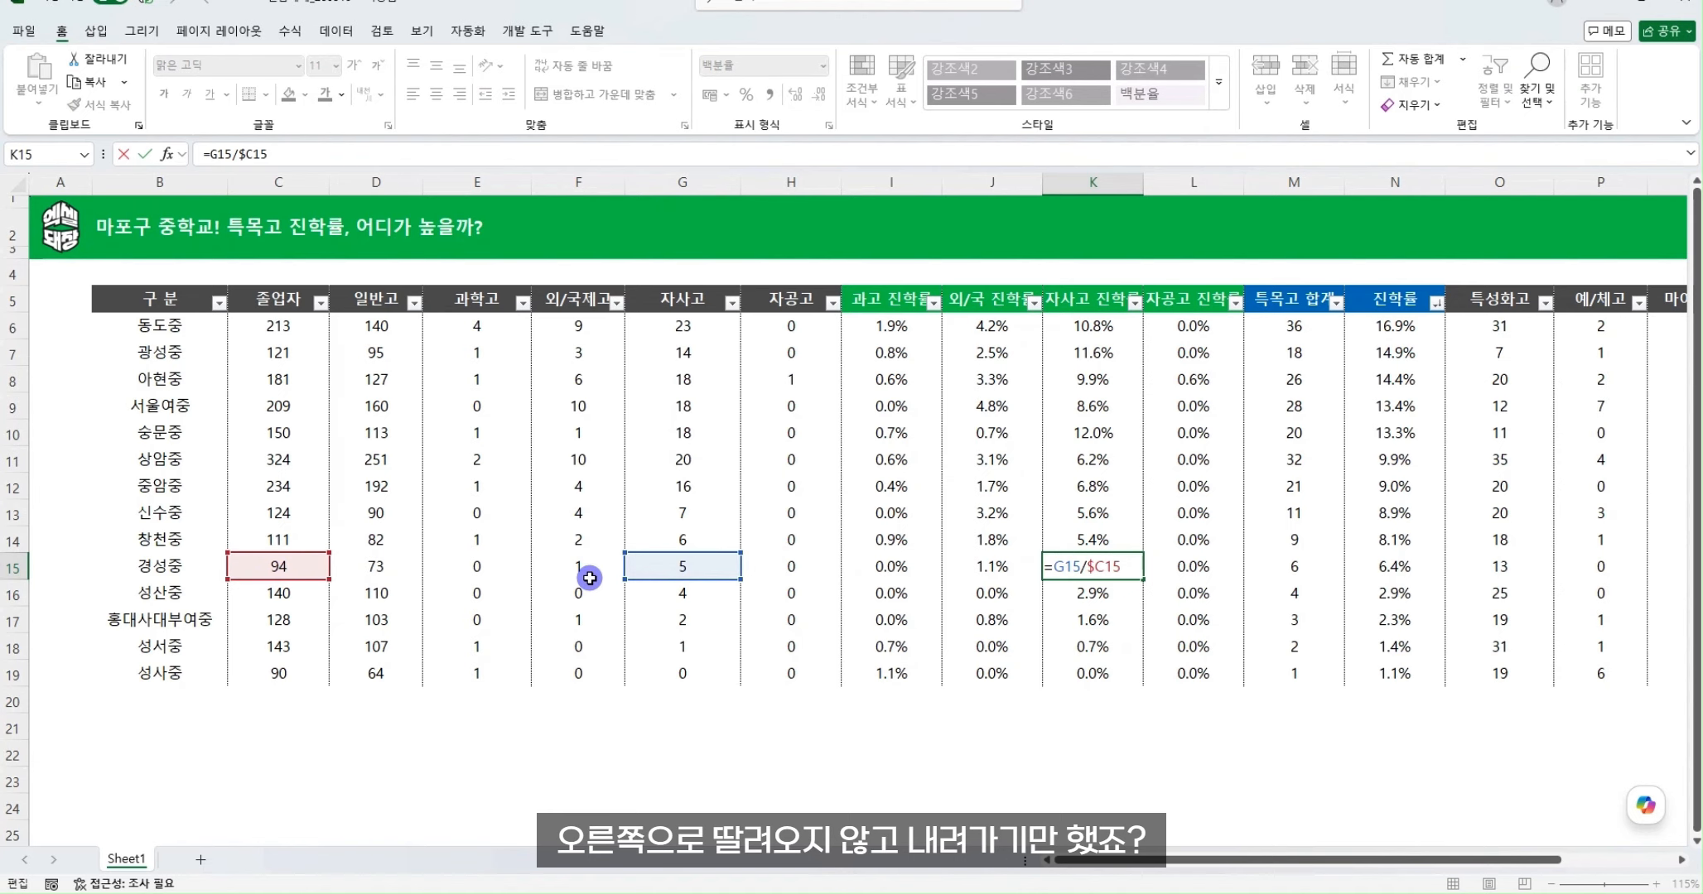
left_click(1193, 622)
double_click(1191, 674)
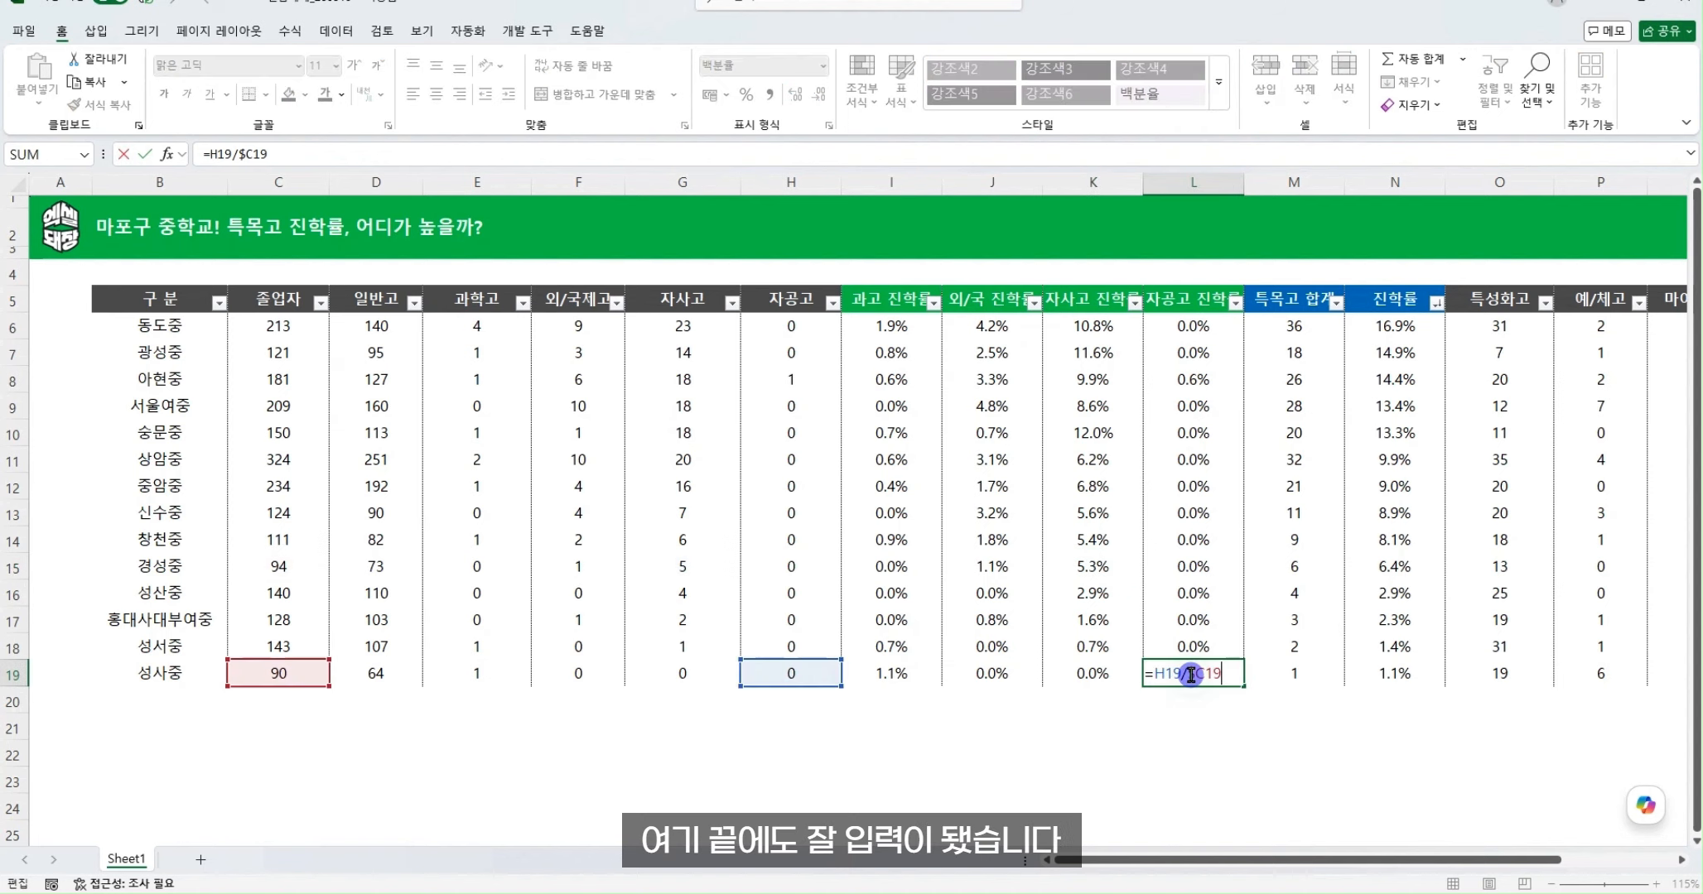
key("Escape")
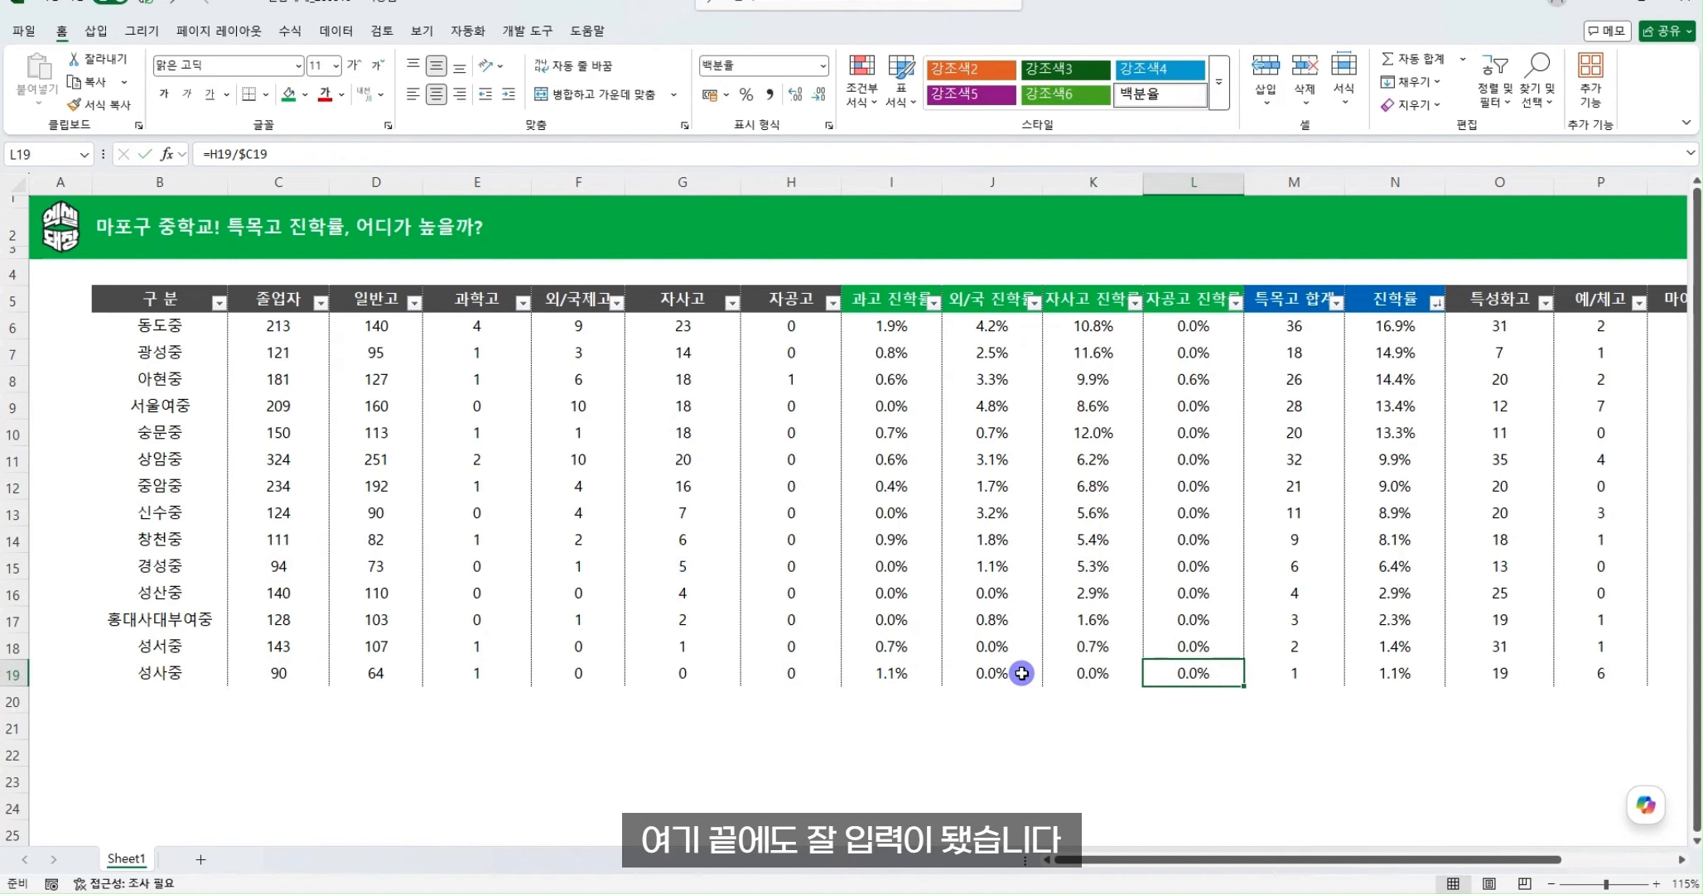
Sort the school table by 과고 진학률 from highest to lowest and select the top school's row
left_click(903, 352)
left_click(933, 303)
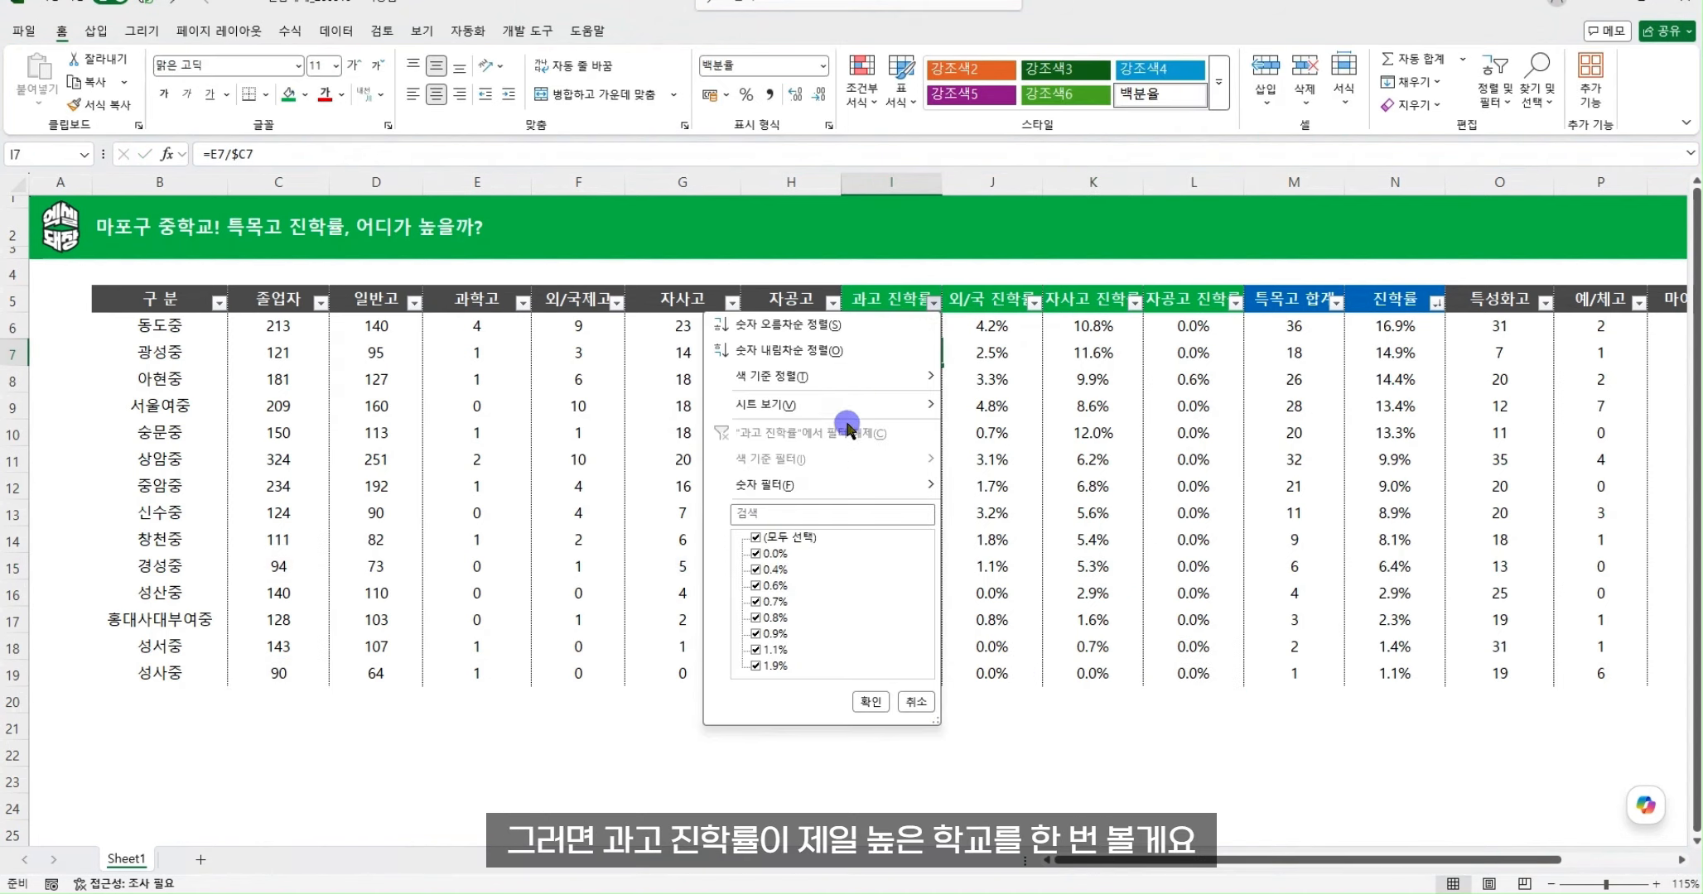
left_click(816, 352)
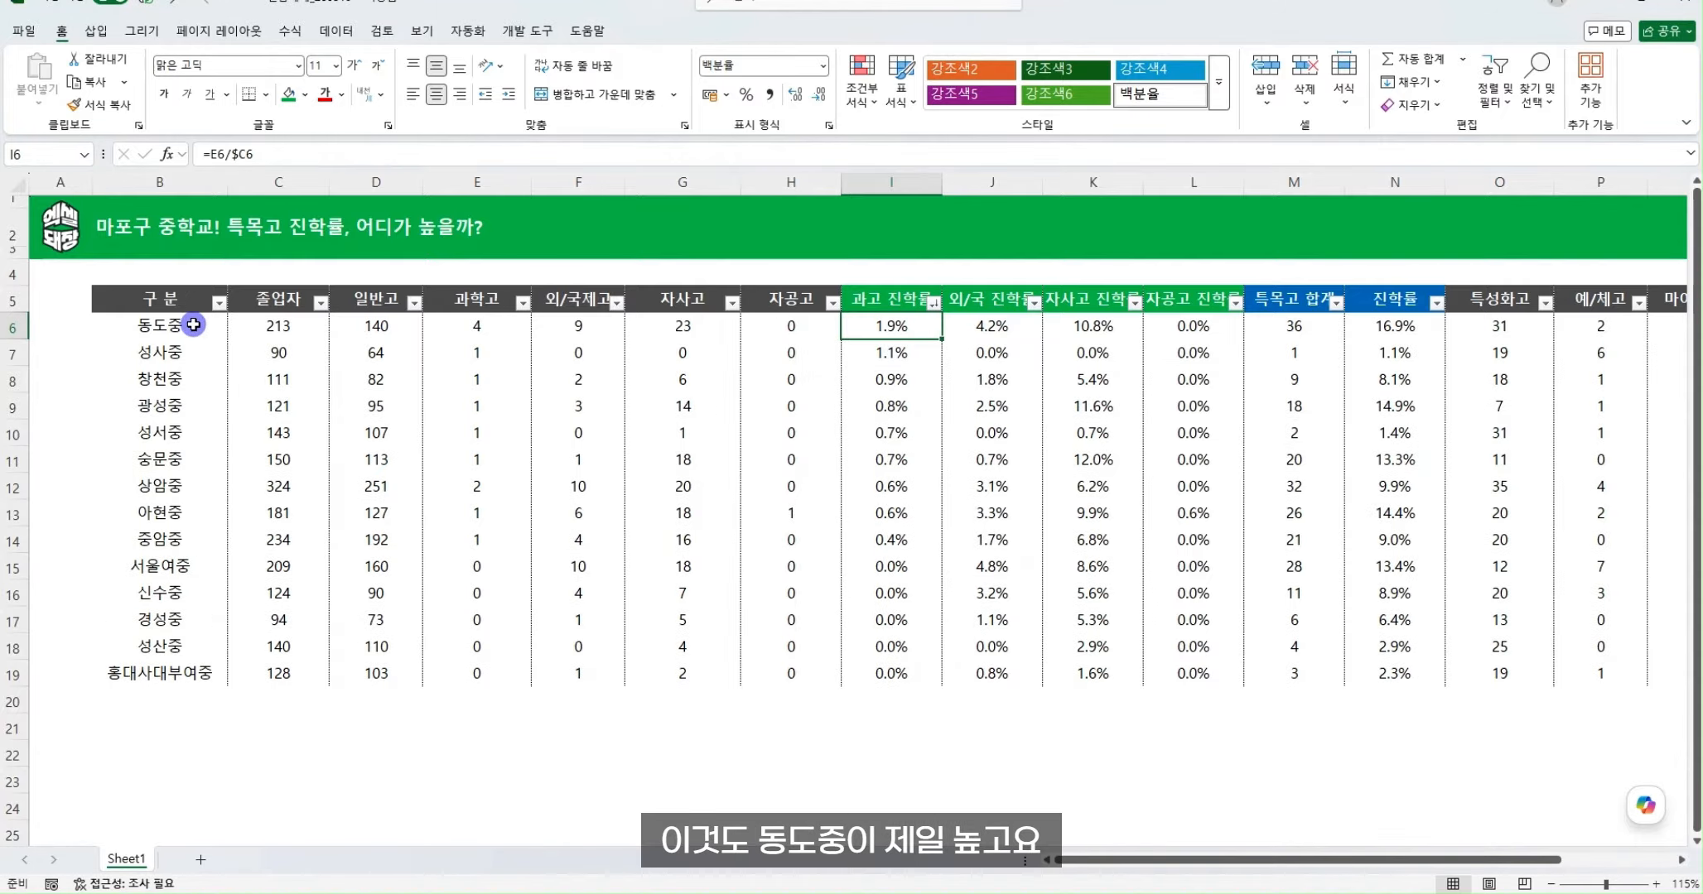
left_click(14, 326)
Sort the school table by 외/국 진학률 in descending order and select the top school's row
left_click(1032, 328)
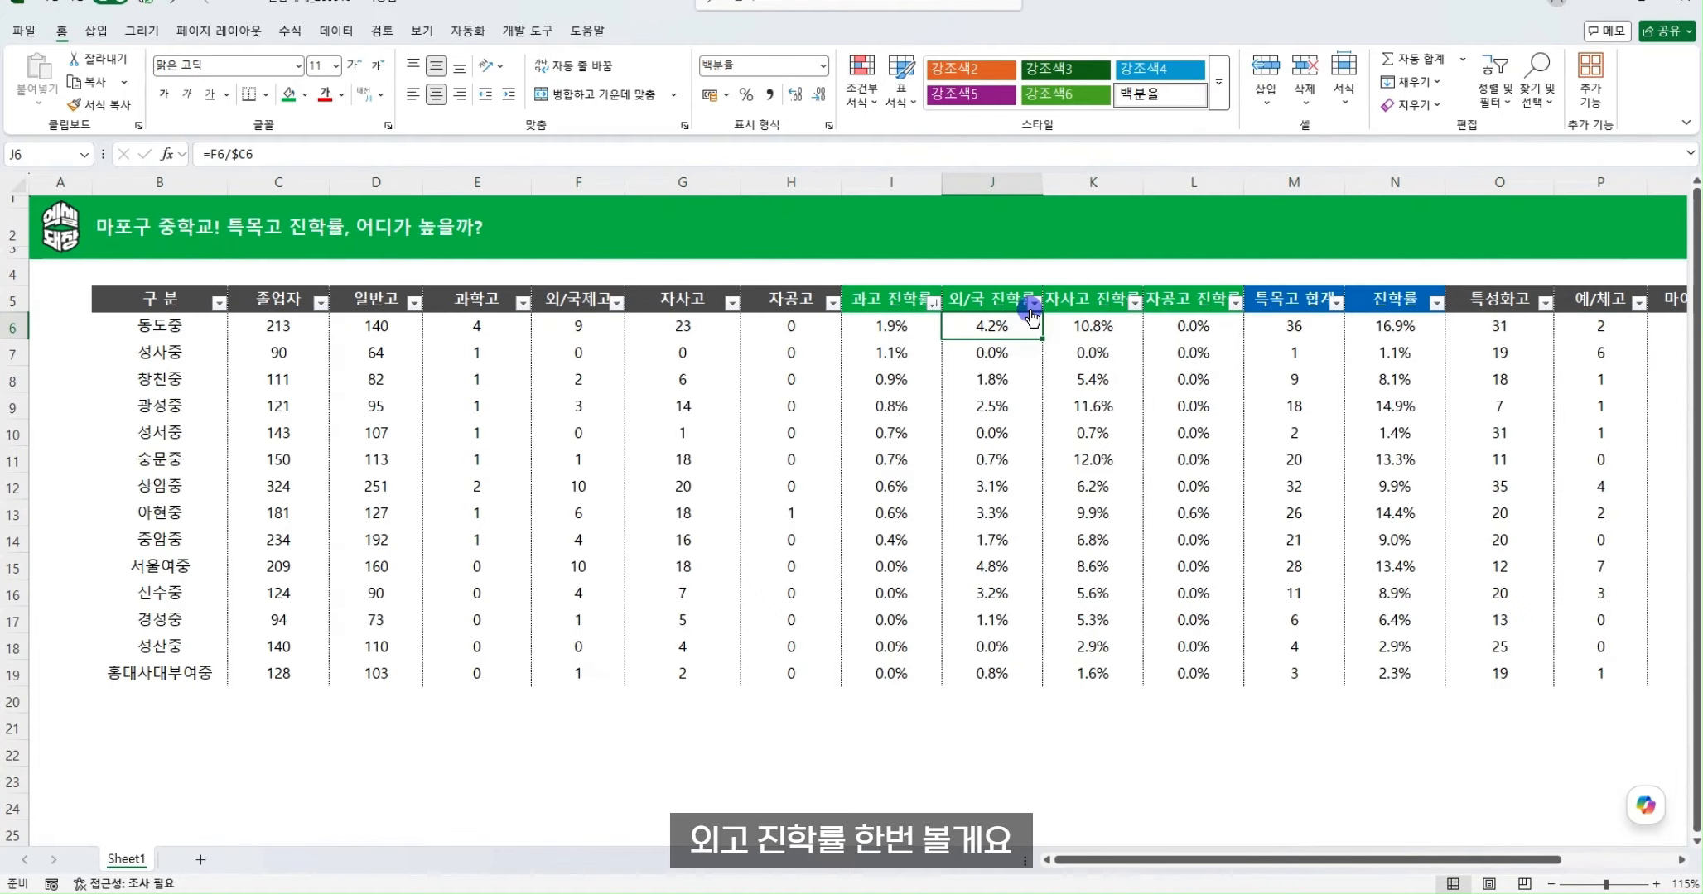
left_click(1033, 303)
left_click(927, 350)
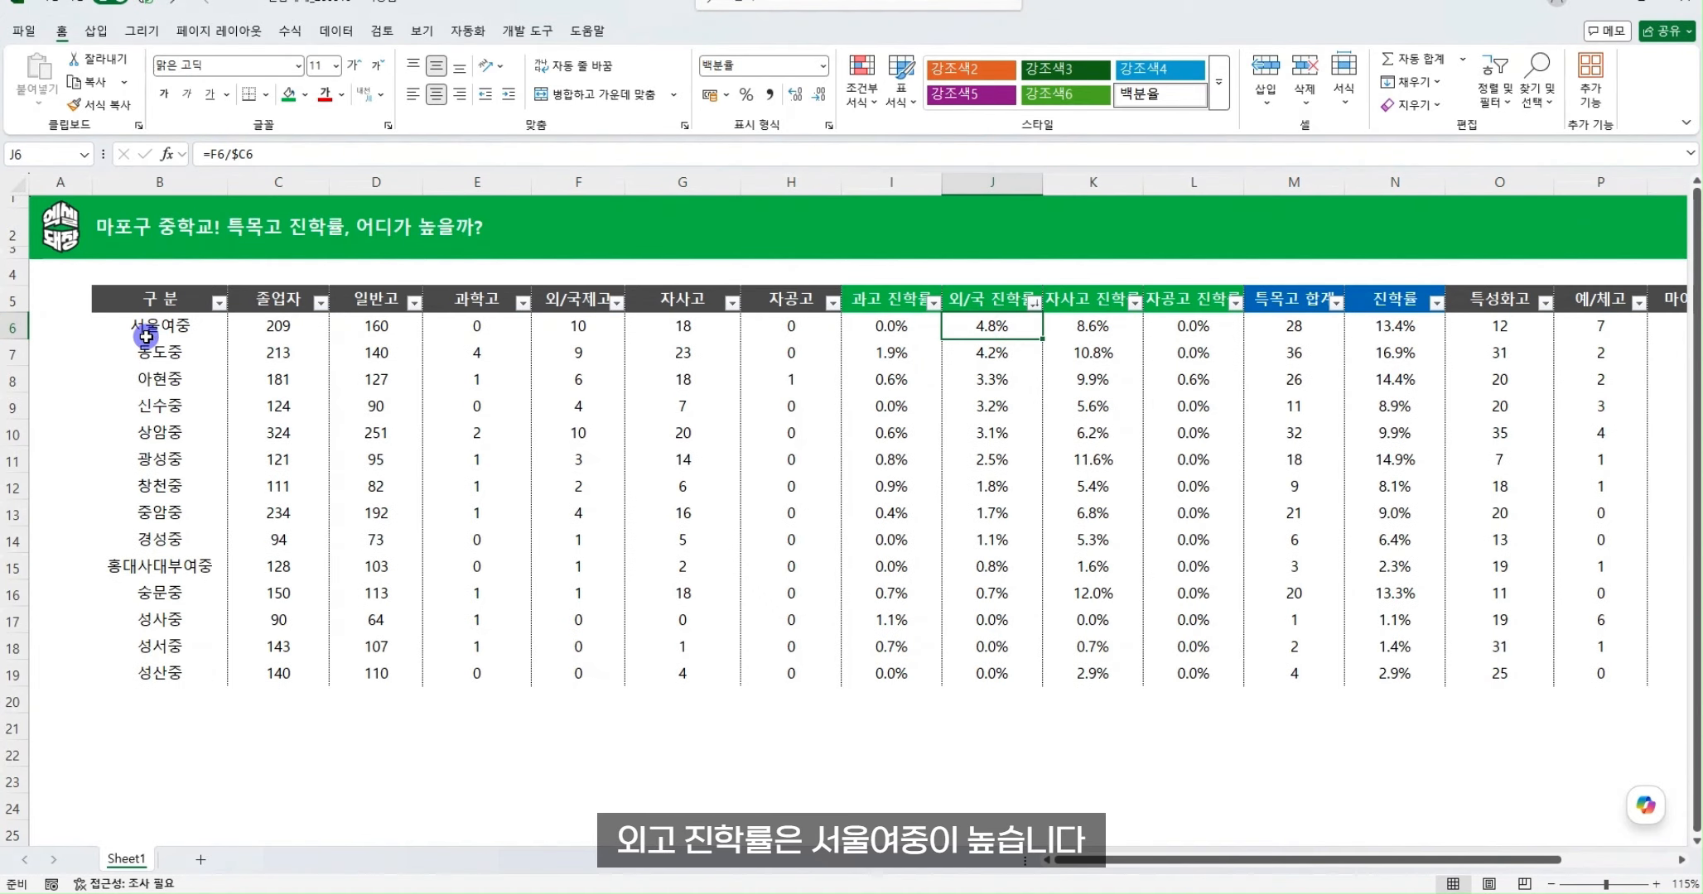
left_click(145, 326)
left_click(11, 326)
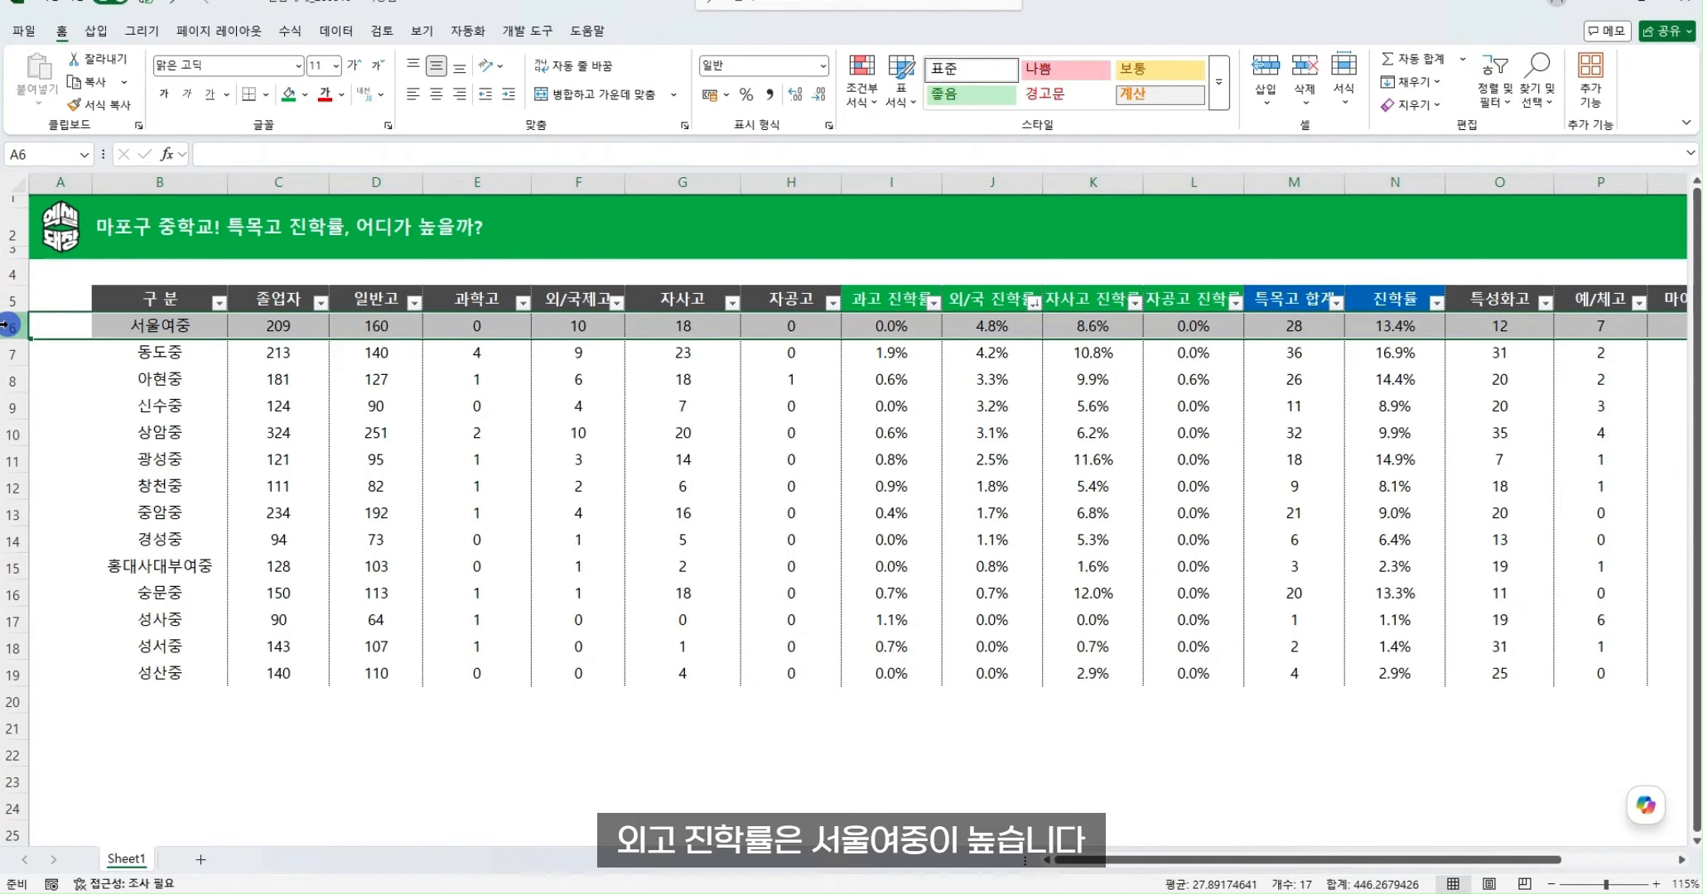
Sort the school table by 자사고 진학률 from highest to lowest
left_click(1134, 303)
left_click(1024, 358)
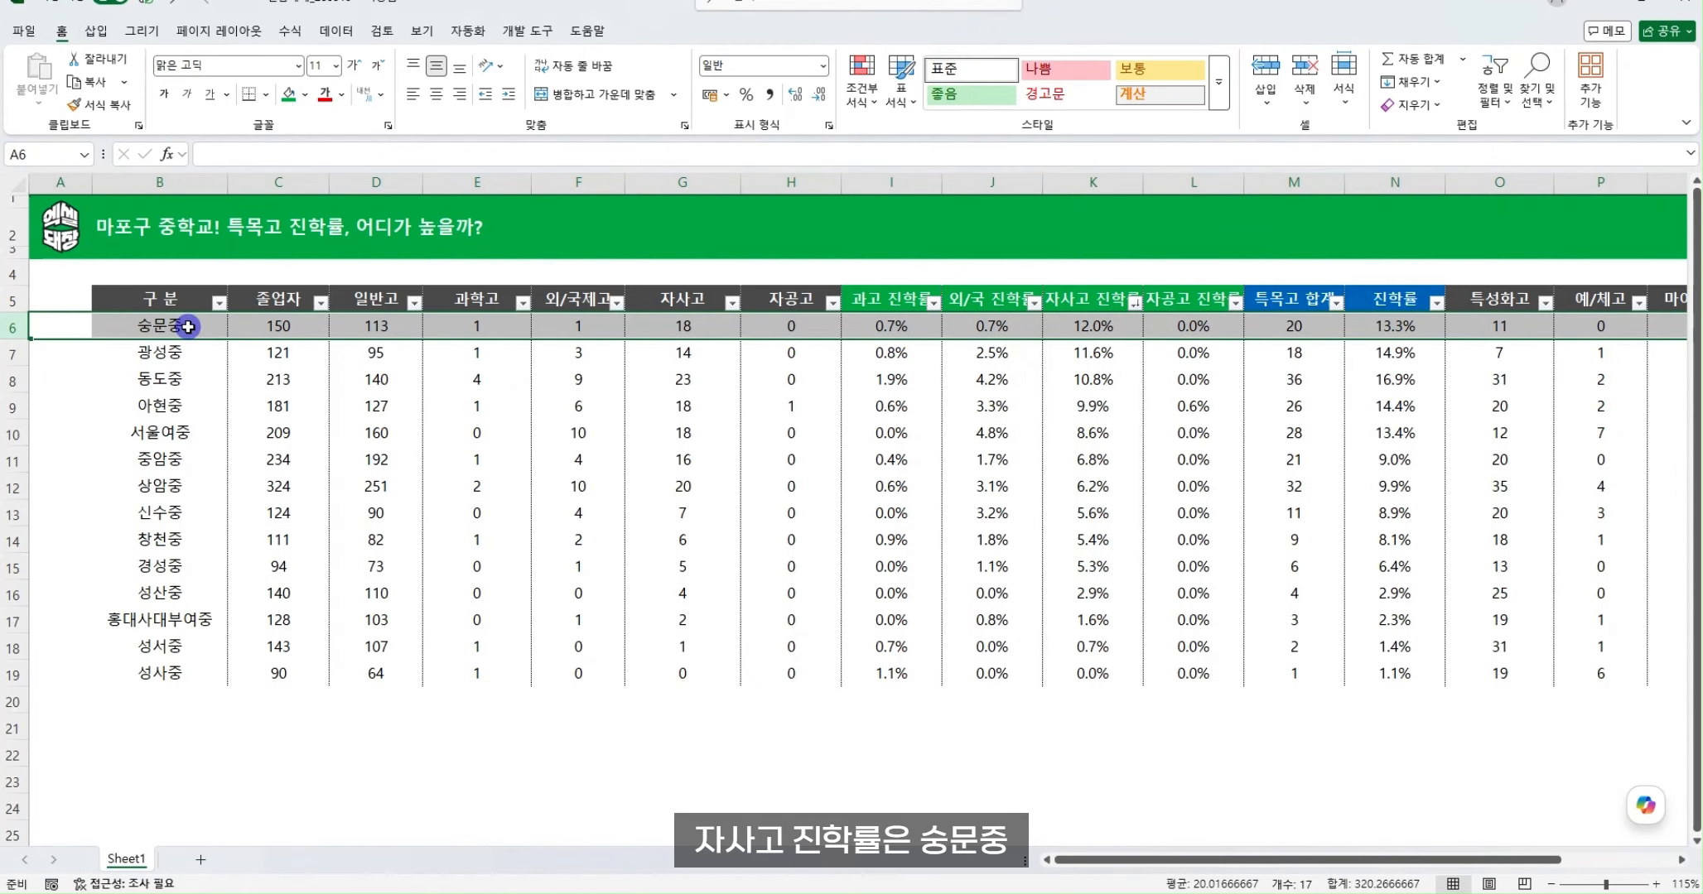
Sort the school table by 자공고 진학률 in descending order and check the top school's 자공고 student count
left_click(1236, 303)
left_click(1201, 354)
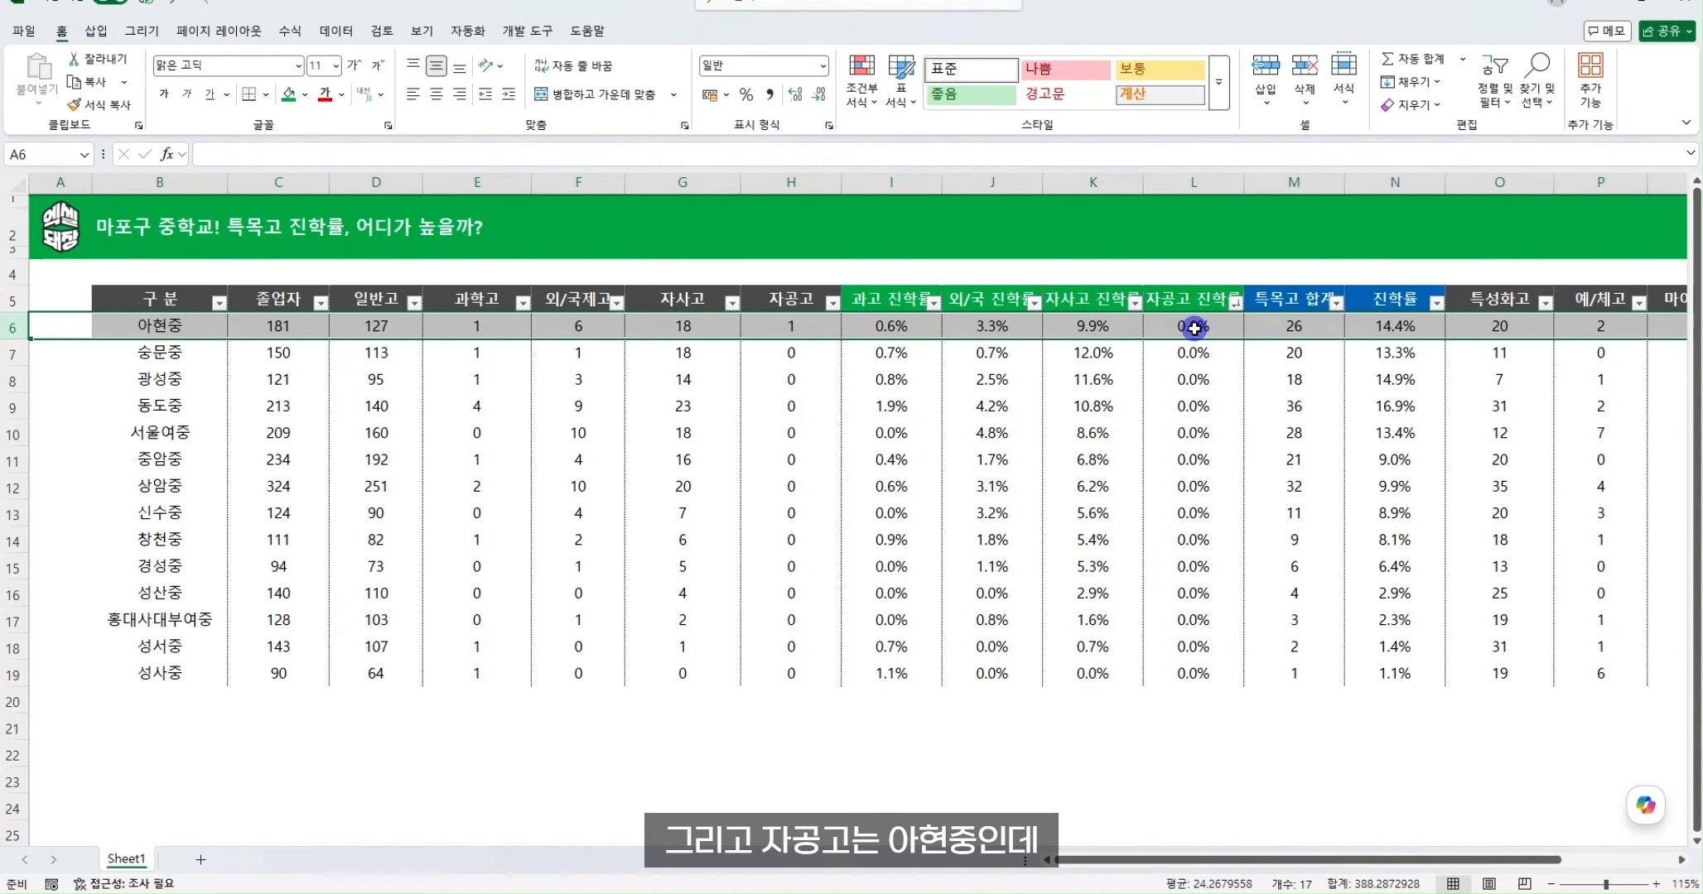
left_click(156, 327)
left_click(795, 326)
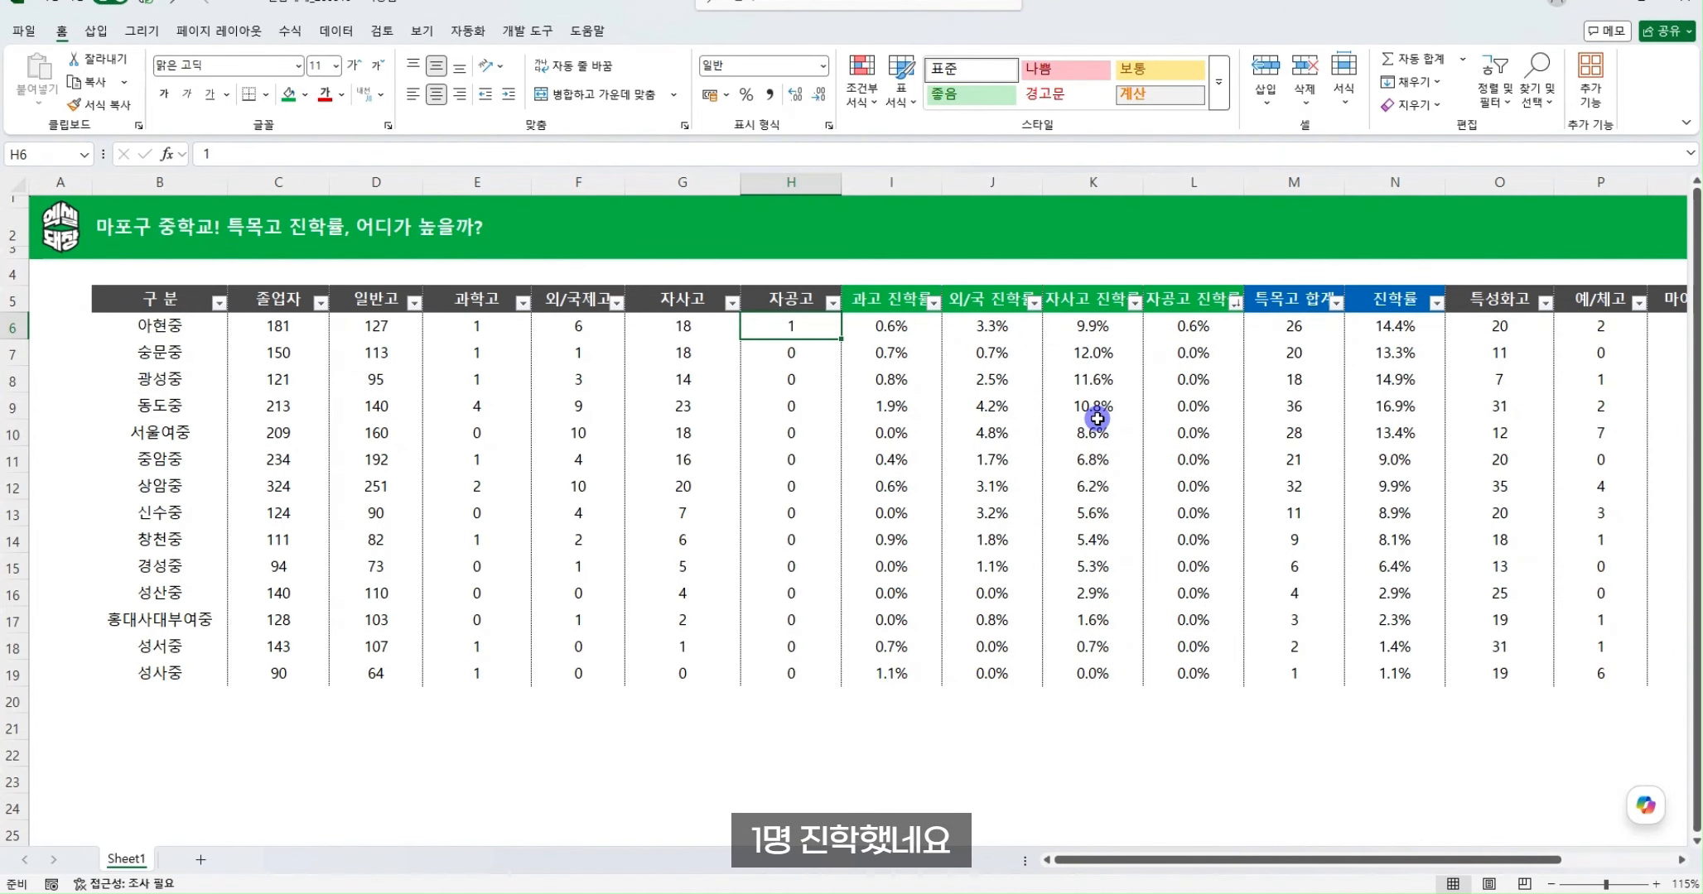
left_click(1148, 429)
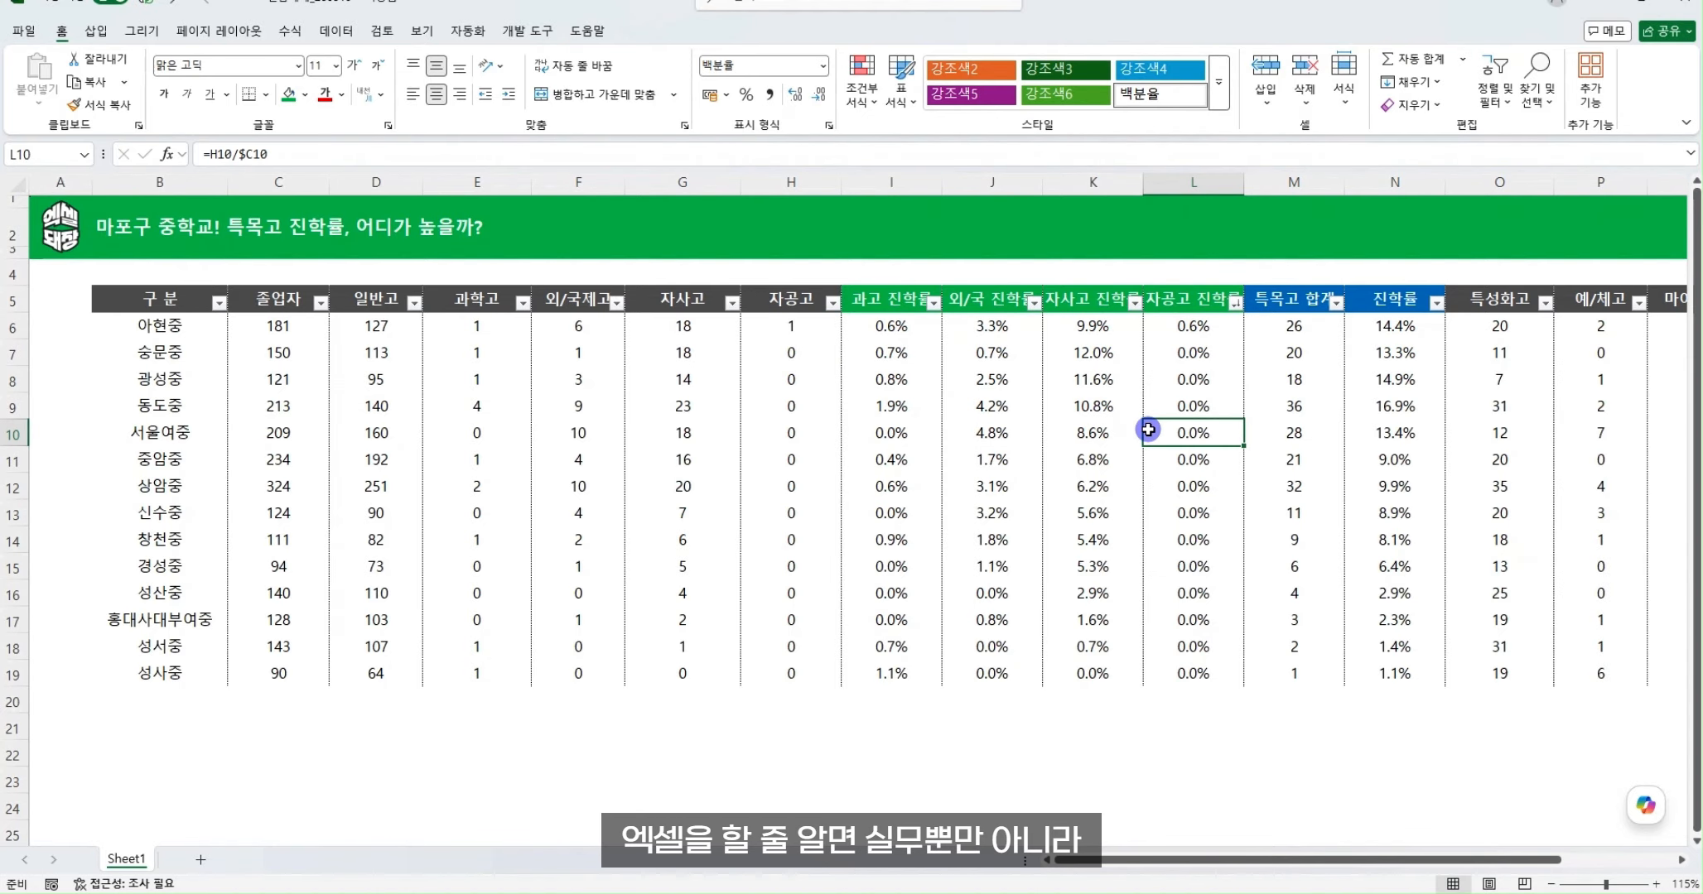